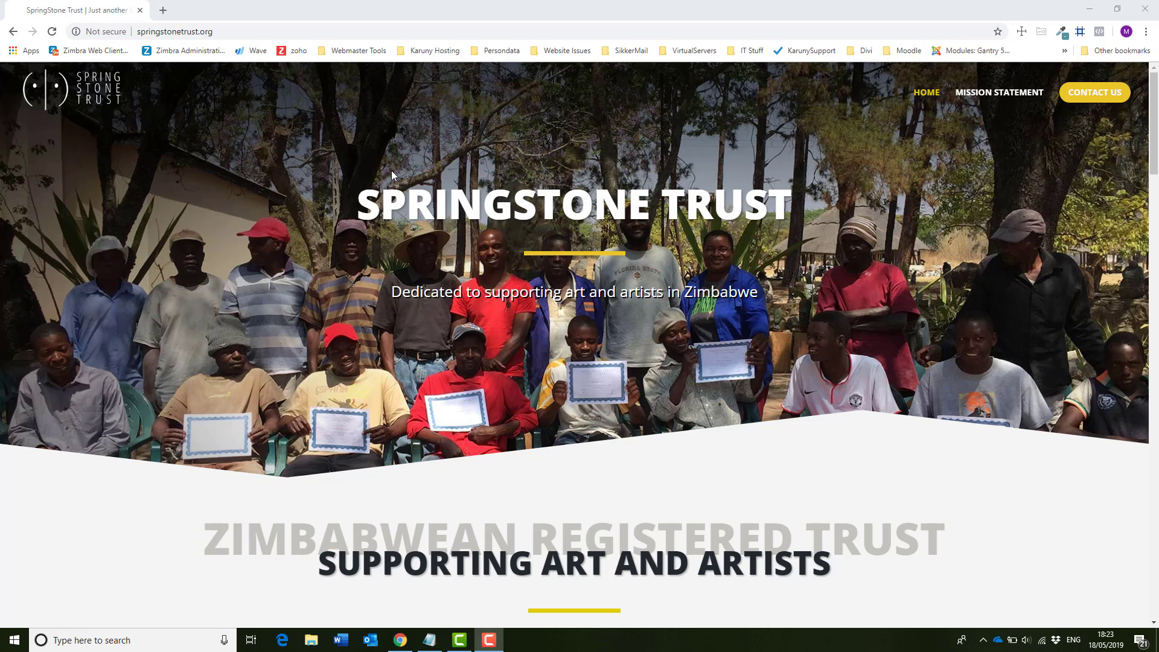
Step: Go to springstonetrust.org/wp-admin and log in to the WordPress admin with the prefilled credentials
{"action": "left_click", "coordinate": [243, 33]}
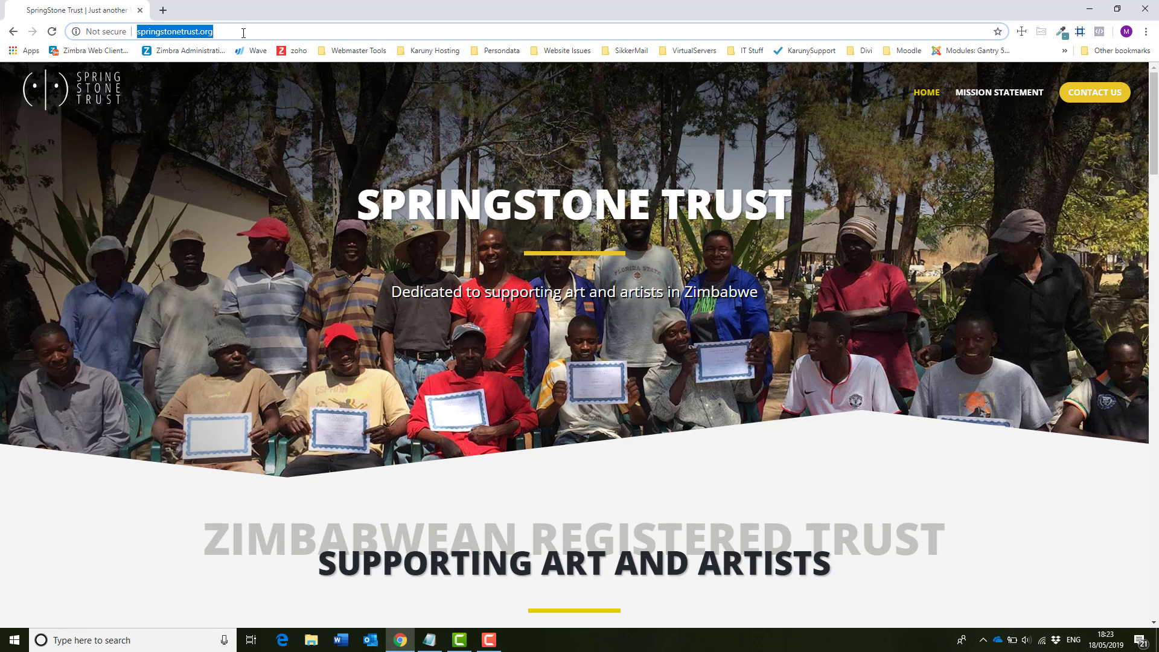
{"action": "left_click", "coordinate": [243, 32]}
{"action": "type", "text": "/"}
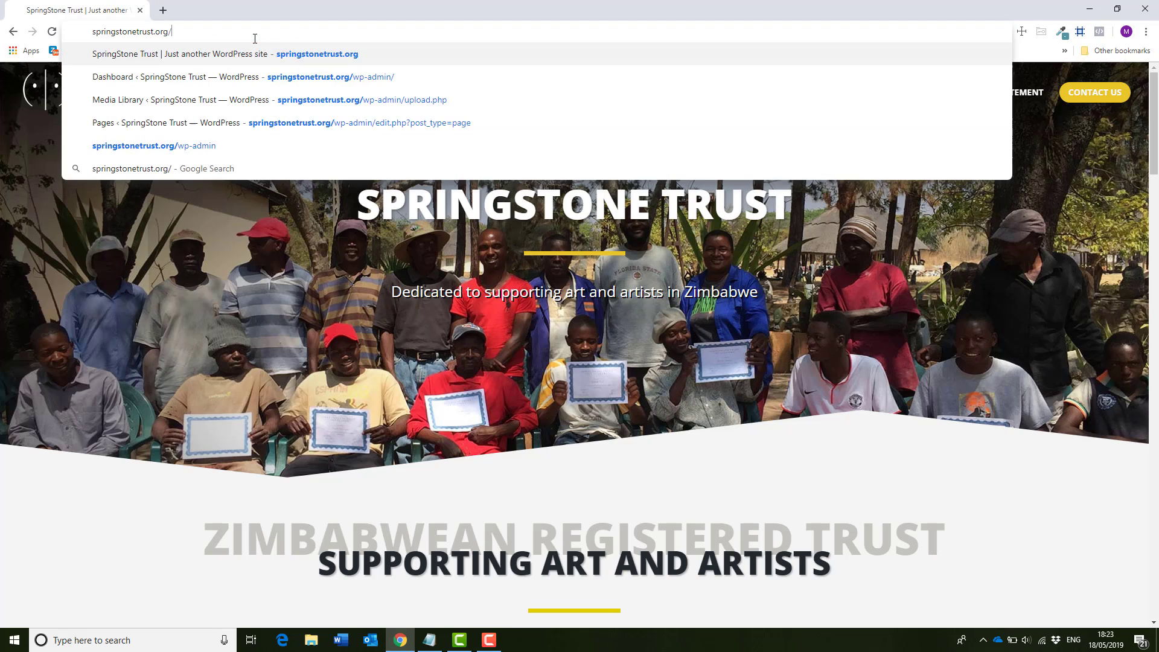
{"action": "type", "text": "wp"}
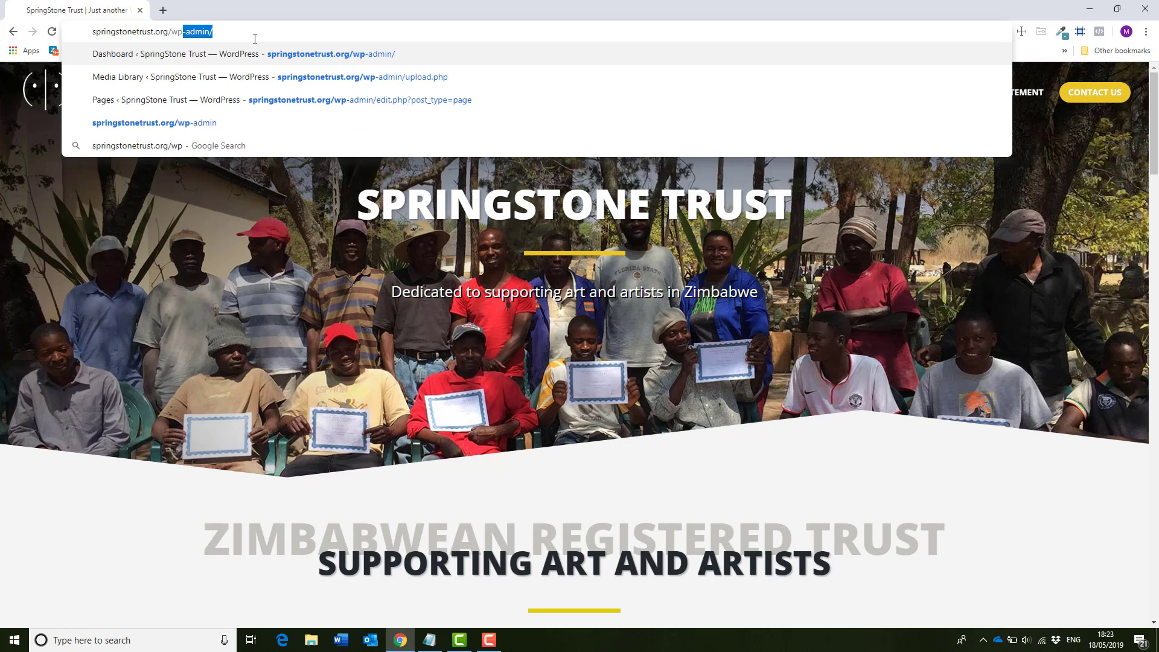
{"action": "type", "text": "-admin"}
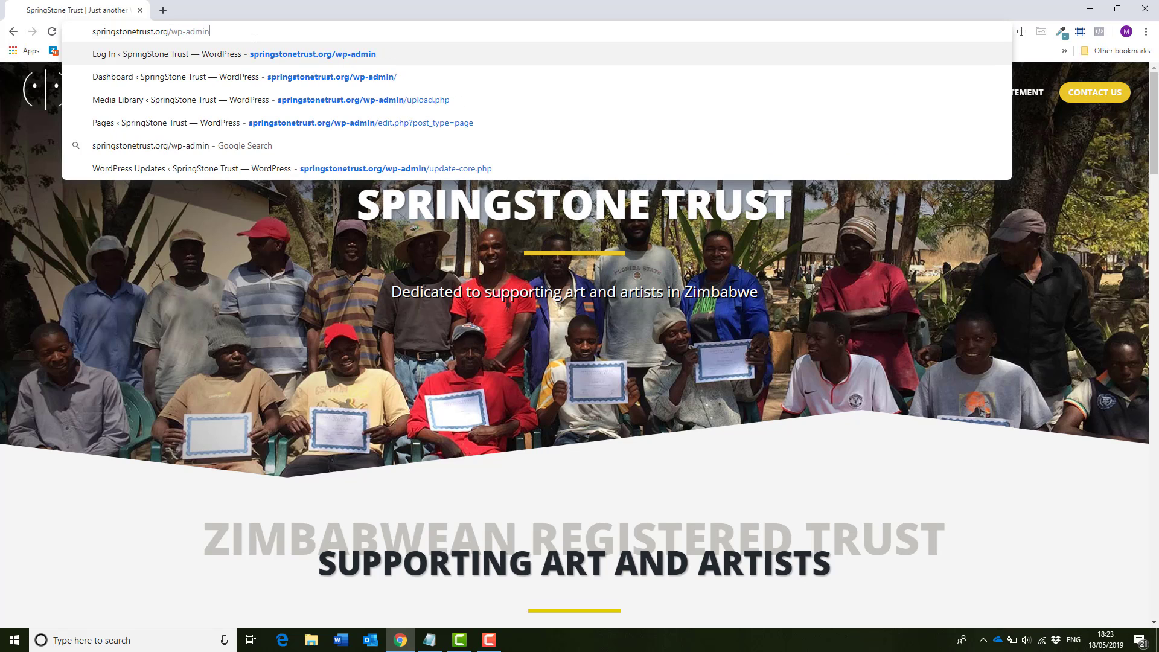
{"action": "key", "text": "Return"}
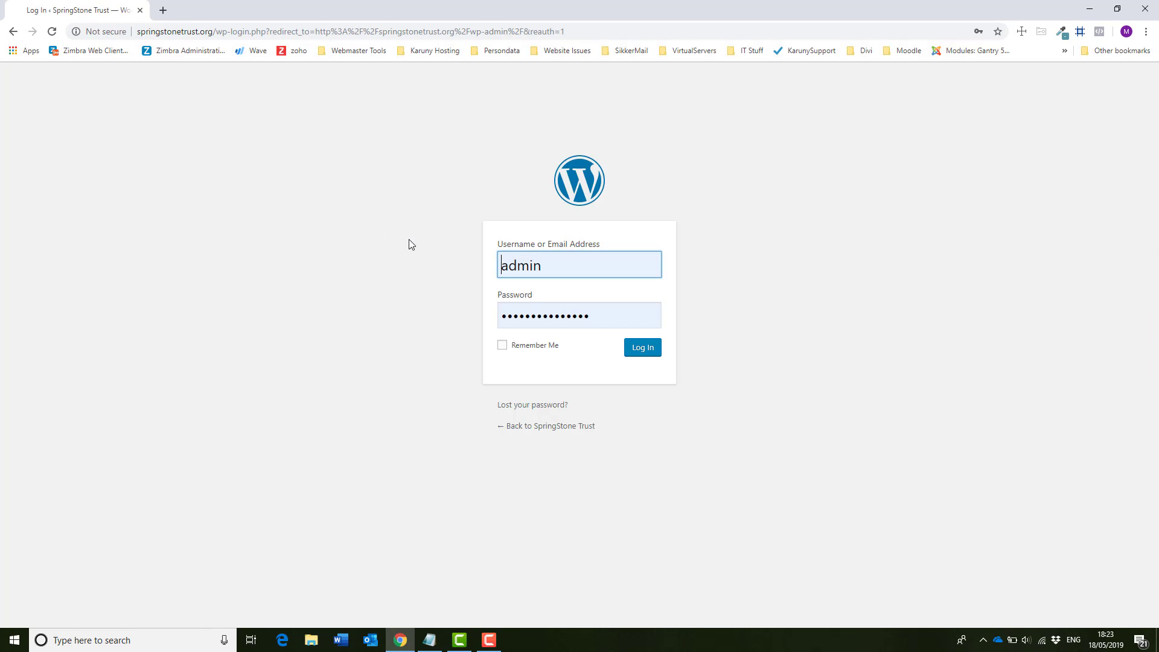
{"action": "left_click", "coordinate": [643, 349]}
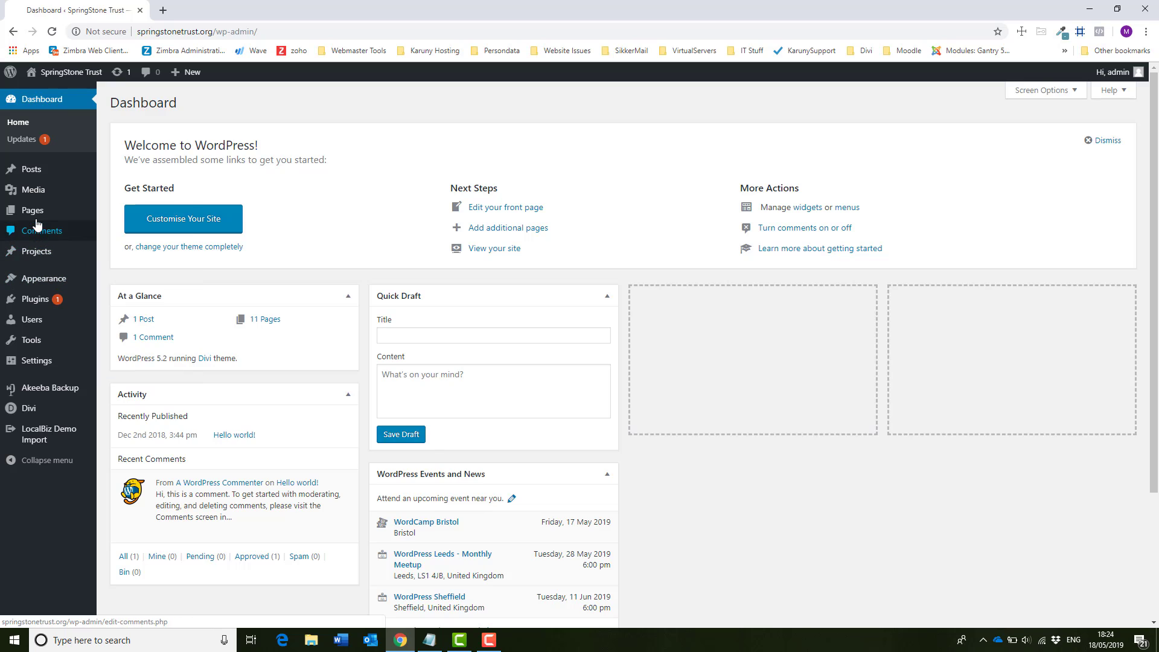
Step: Open the live SpringStone Trust homepage from the admin dashboard and enable the Visual Builder on it
{"action": "mouse_move", "coordinate": [37, 215]}
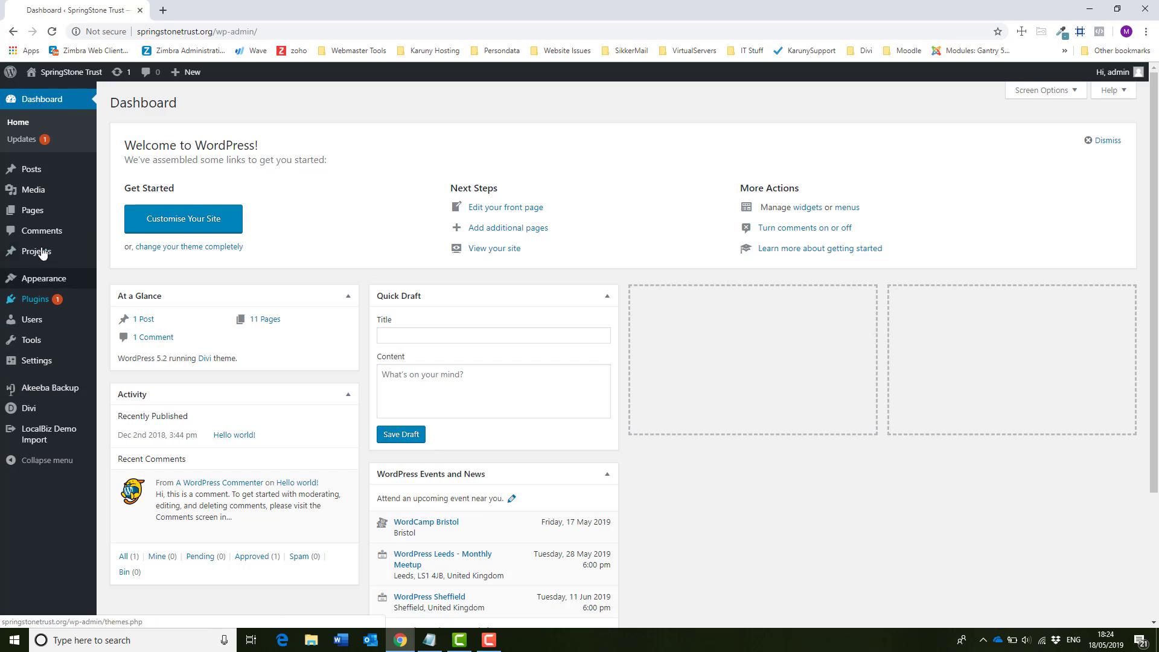
{"action": "mouse_move", "coordinate": [45, 169]}
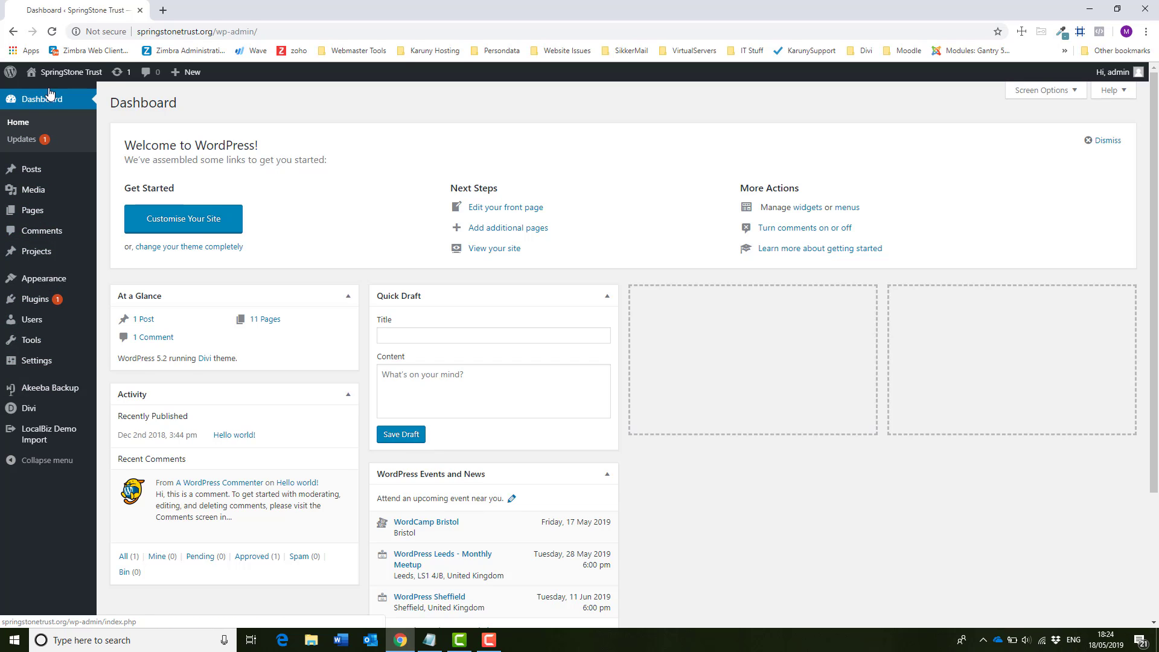
{"action": "mouse_move", "coordinate": [59, 76]}
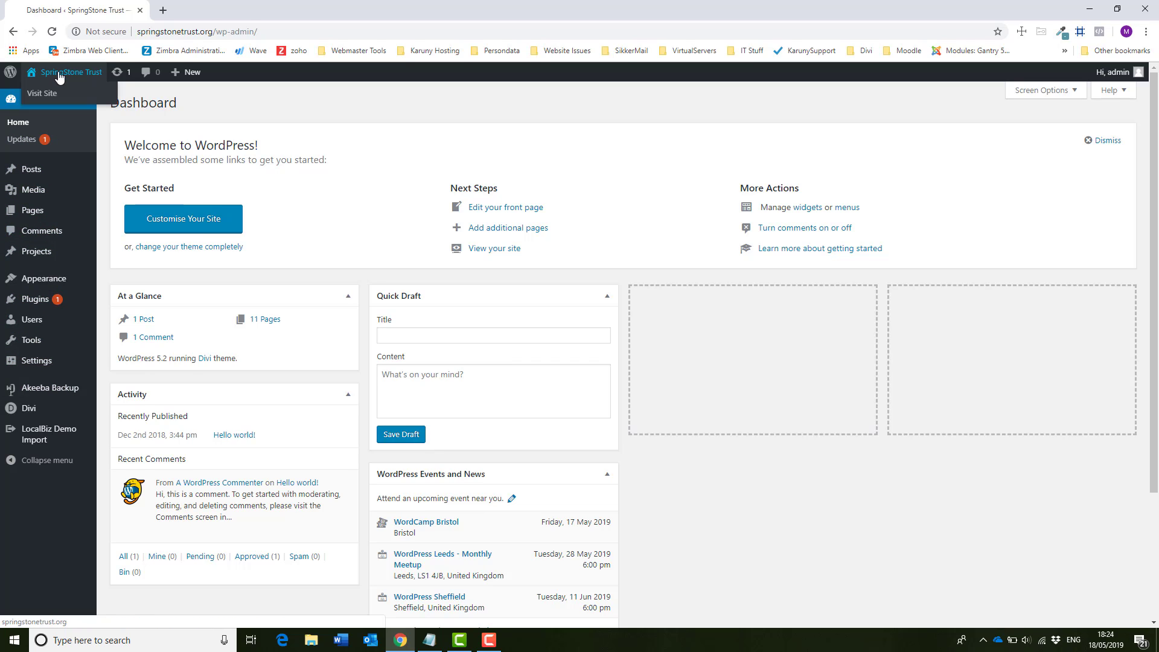
{"action": "left_click", "coordinate": [59, 75]}
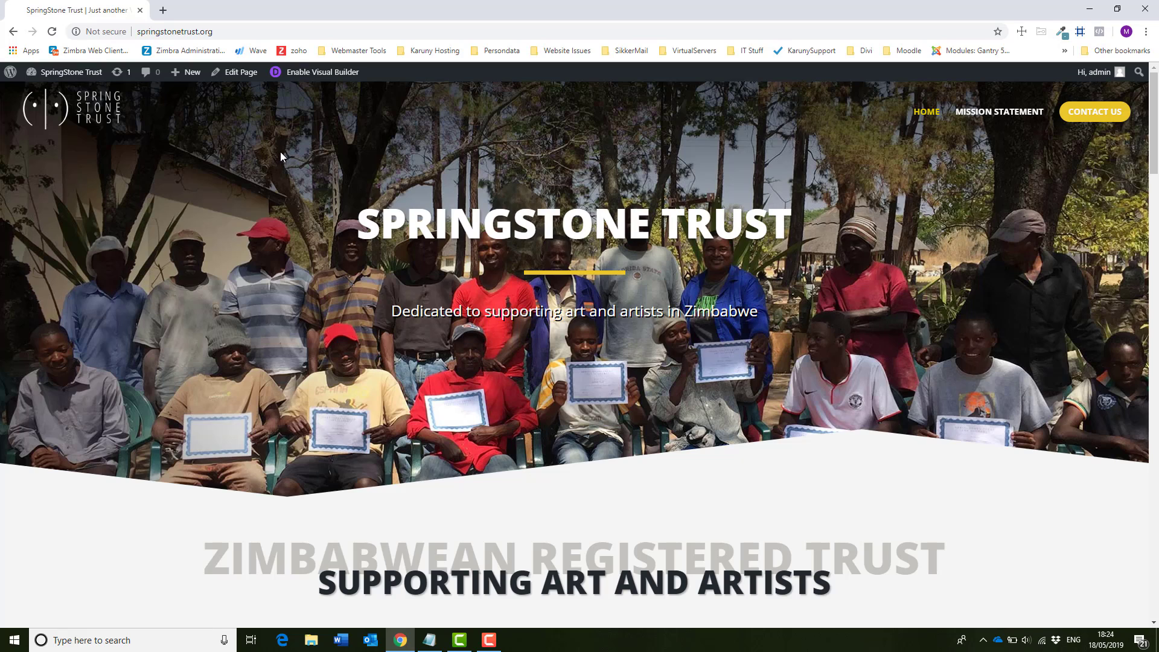
{"action": "scroll", "coordinate": [291, 169], "scroll_direction": "down", "scroll_amount": 5}
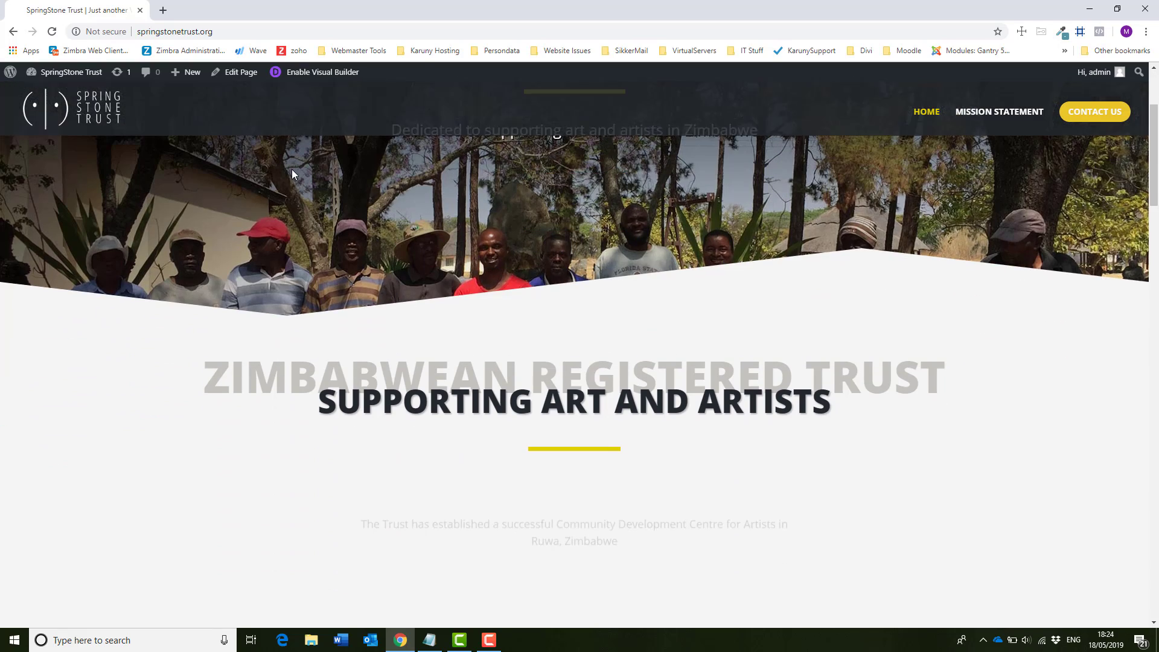
{"action": "scroll", "coordinate": [292, 173], "scroll_direction": "up", "scroll_amount": 5}
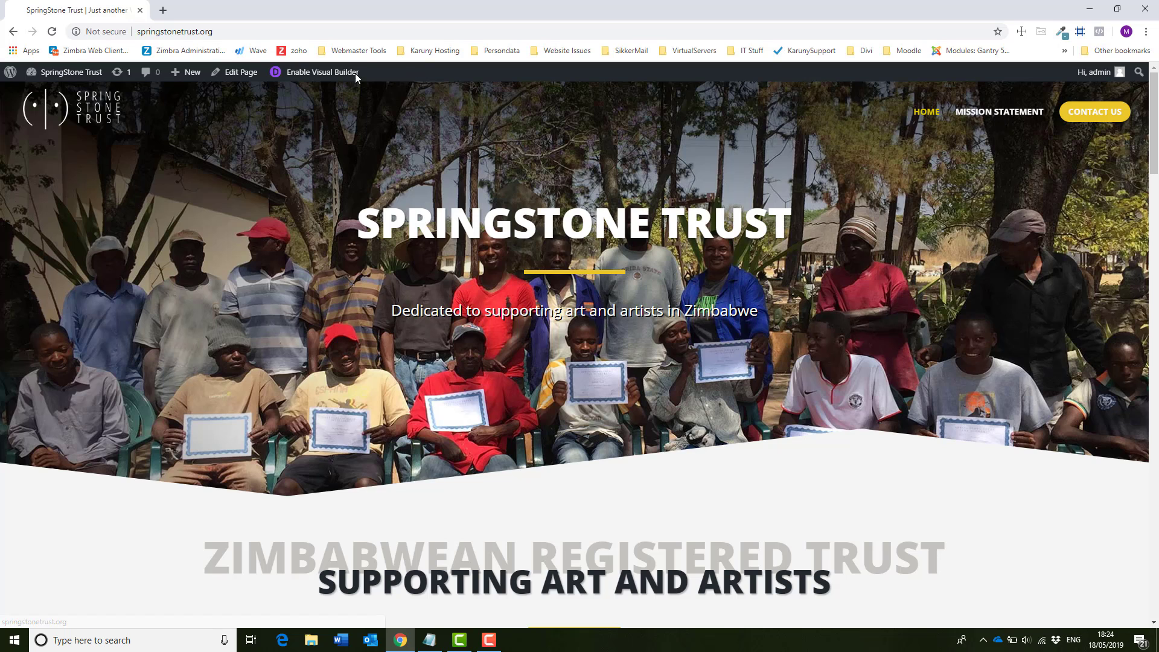
{"action": "left_click", "coordinate": [307, 75]}
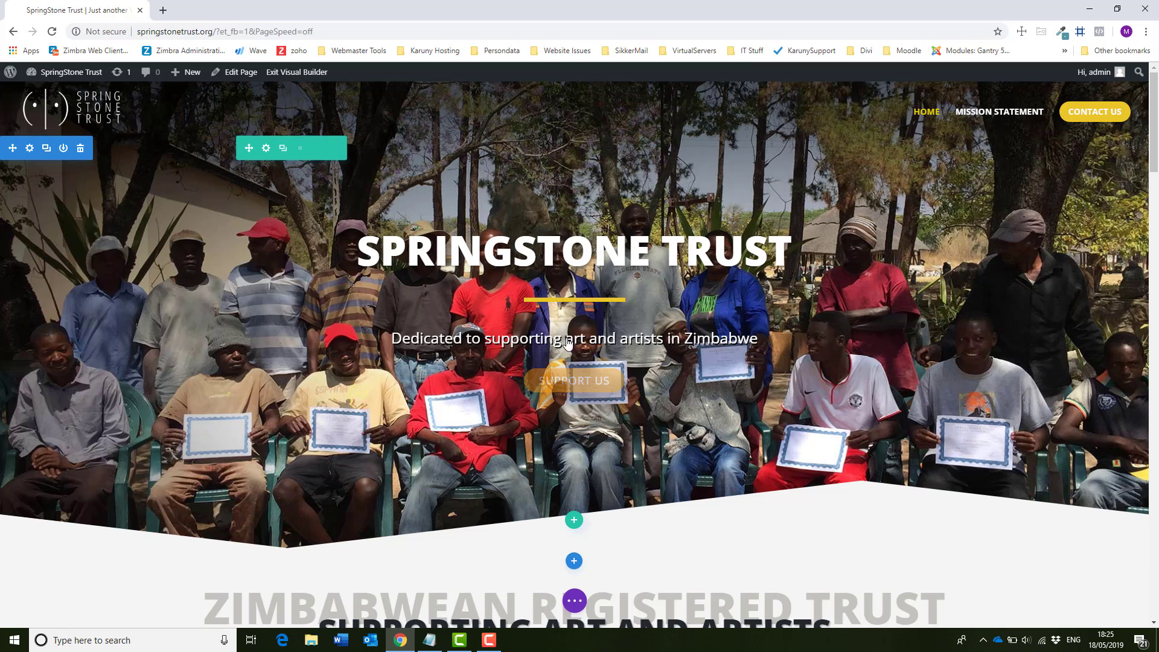
Step: Examine the module, row and section controls on the homepage's hero and "Supporting Art and Artists" areas
{"action": "mouse_move", "coordinate": [573, 302]}
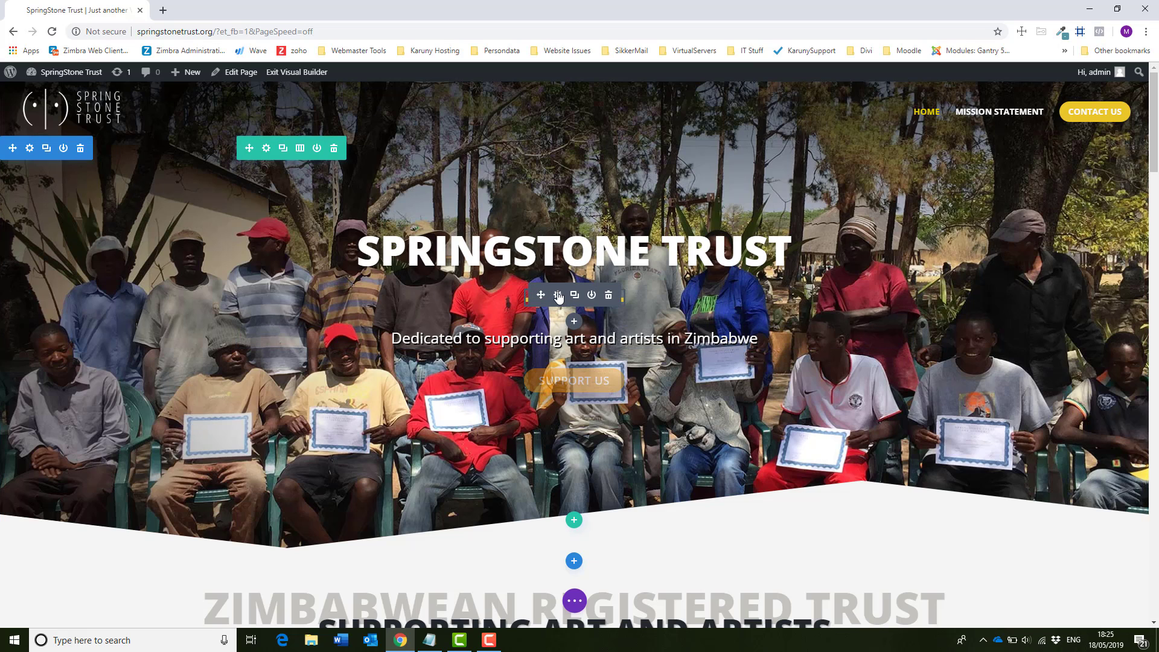
{"action": "mouse_move", "coordinate": [557, 252]}
{"action": "mouse_move", "coordinate": [508, 345]}
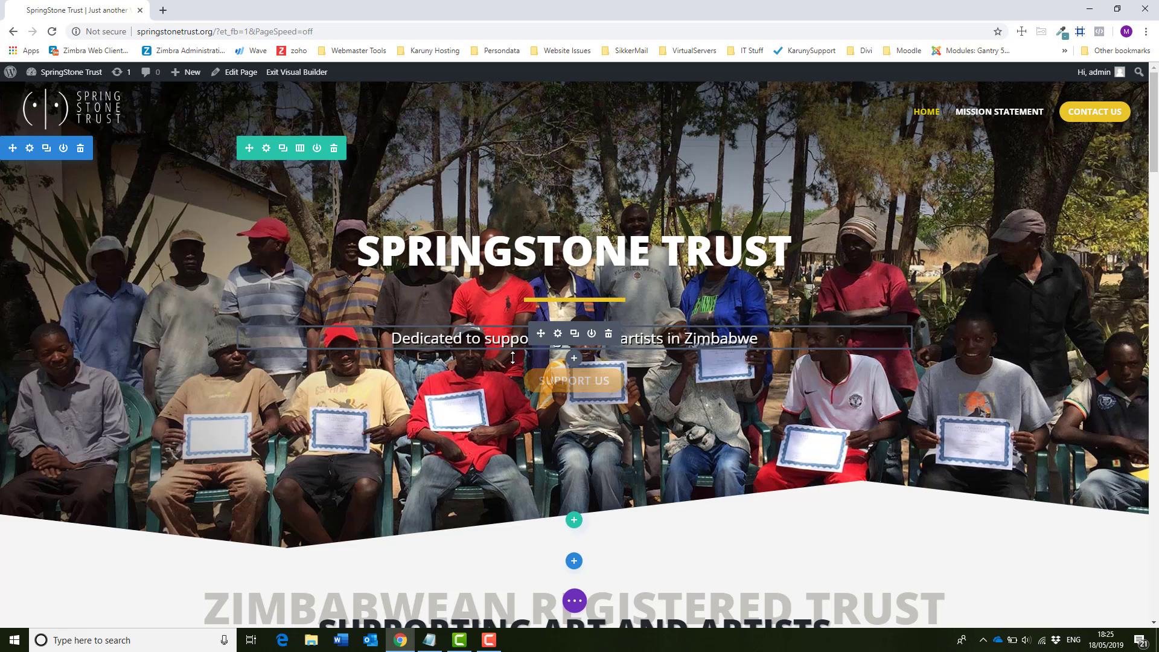
{"action": "scroll", "coordinate": [508, 346], "scroll_direction": "down", "scroll_amount": 3}
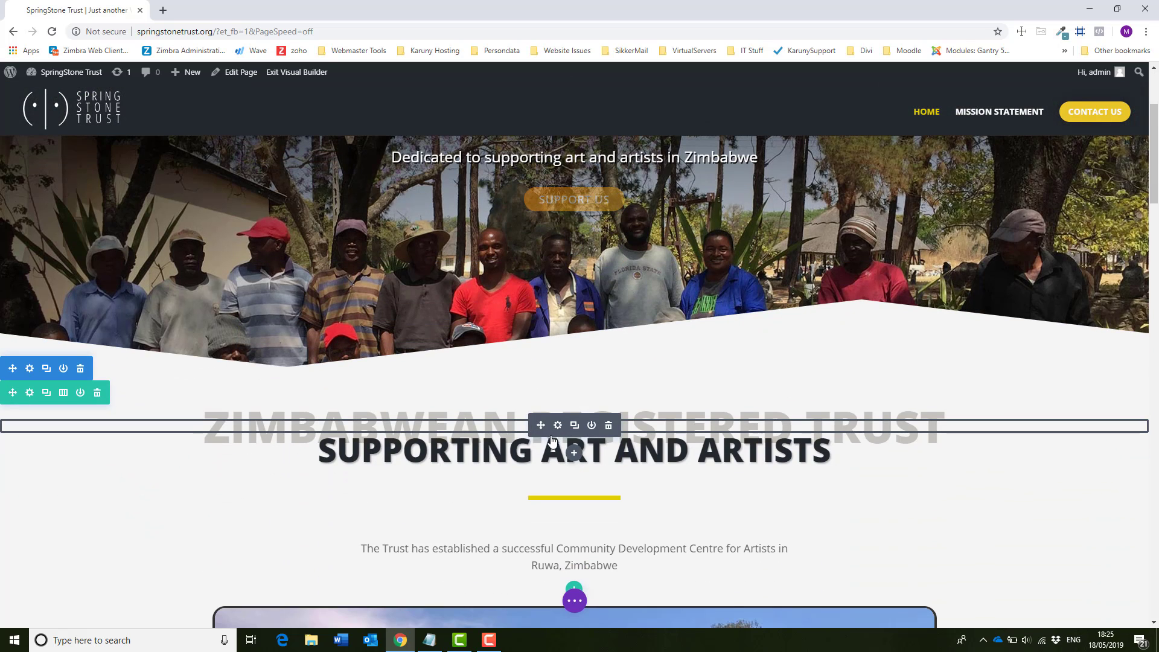
{"action": "mouse_move", "coordinate": [565, 449]}
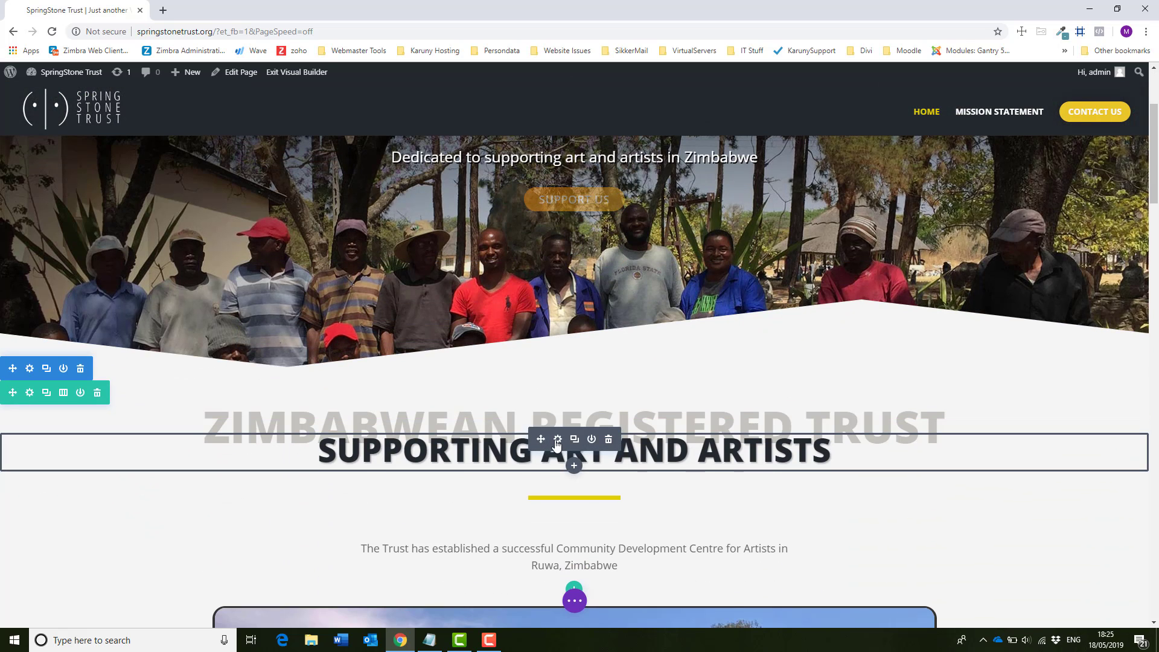
{"action": "scroll", "coordinate": [543, 464], "scroll_direction": "down", "scroll_amount": 3}
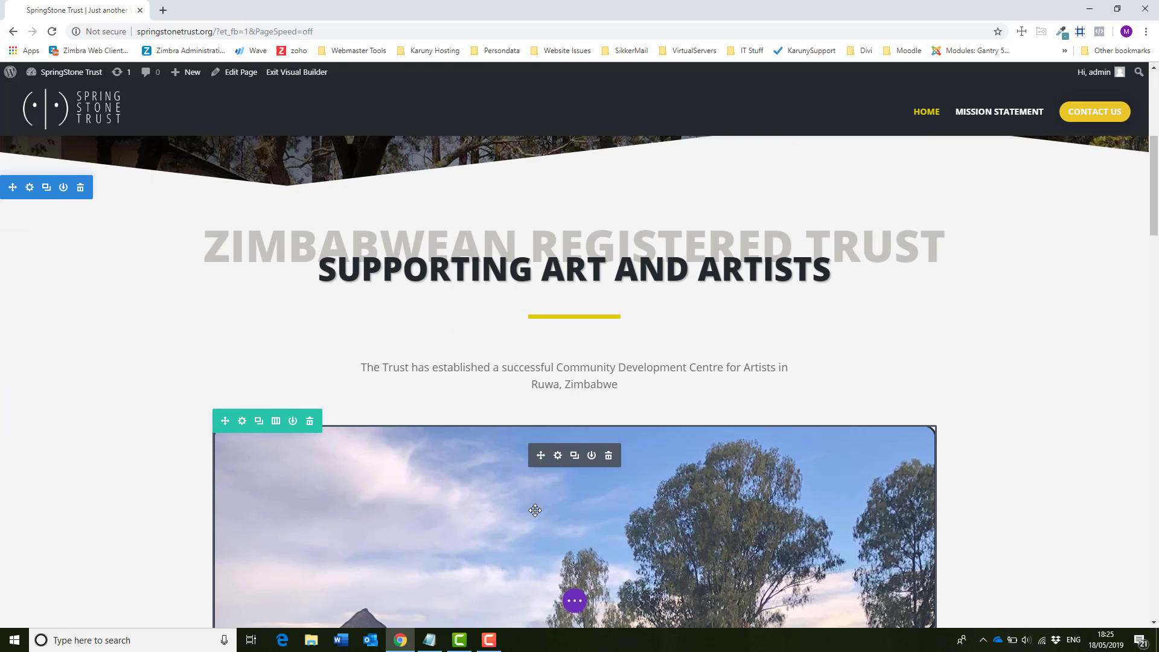
{"action": "scroll", "coordinate": [380, 338], "scroll_direction": "up", "scroll_amount": 1}
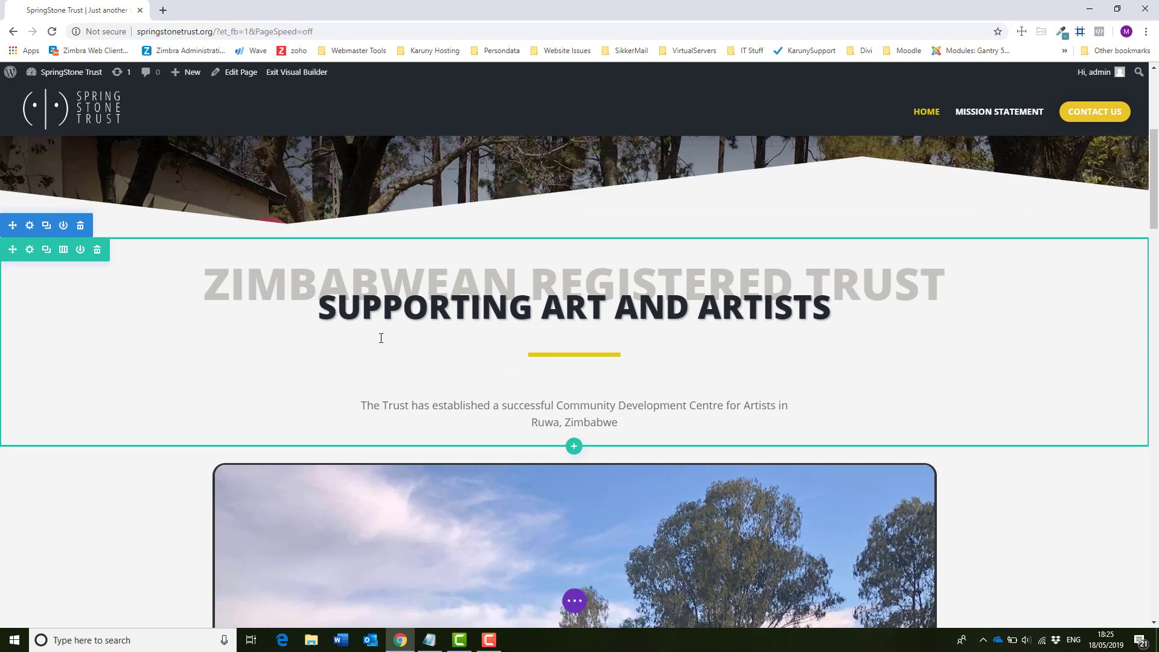
{"action": "scroll", "coordinate": [381, 337], "scroll_direction": "up", "scroll_amount": 5}
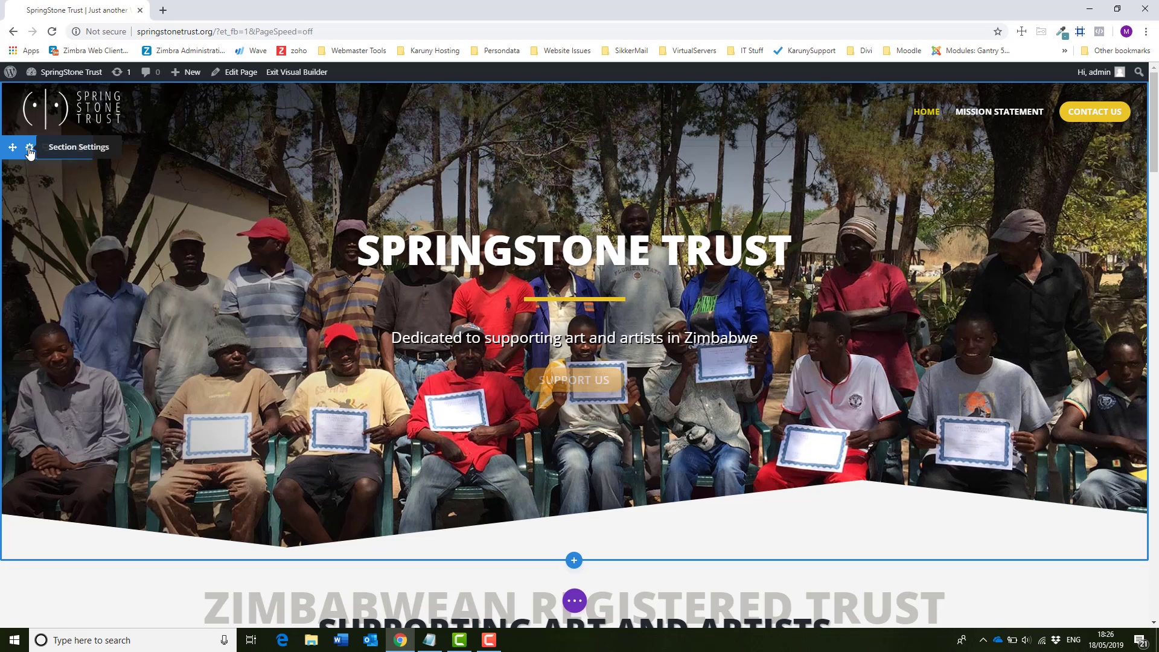
Step: Open the hero section's settings and bring up the media chooser for its background image
{"action": "left_click", "coordinate": [30, 151]}
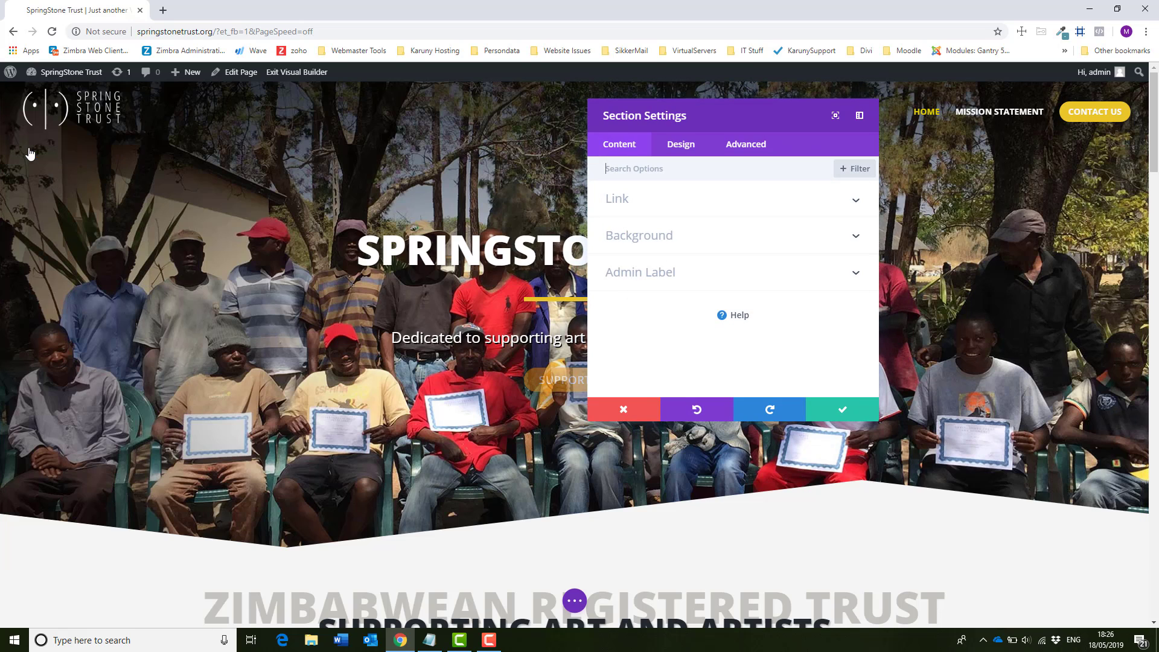
{"action": "left_click", "coordinate": [676, 239]}
{"action": "mouse_move", "coordinate": [727, 315]}
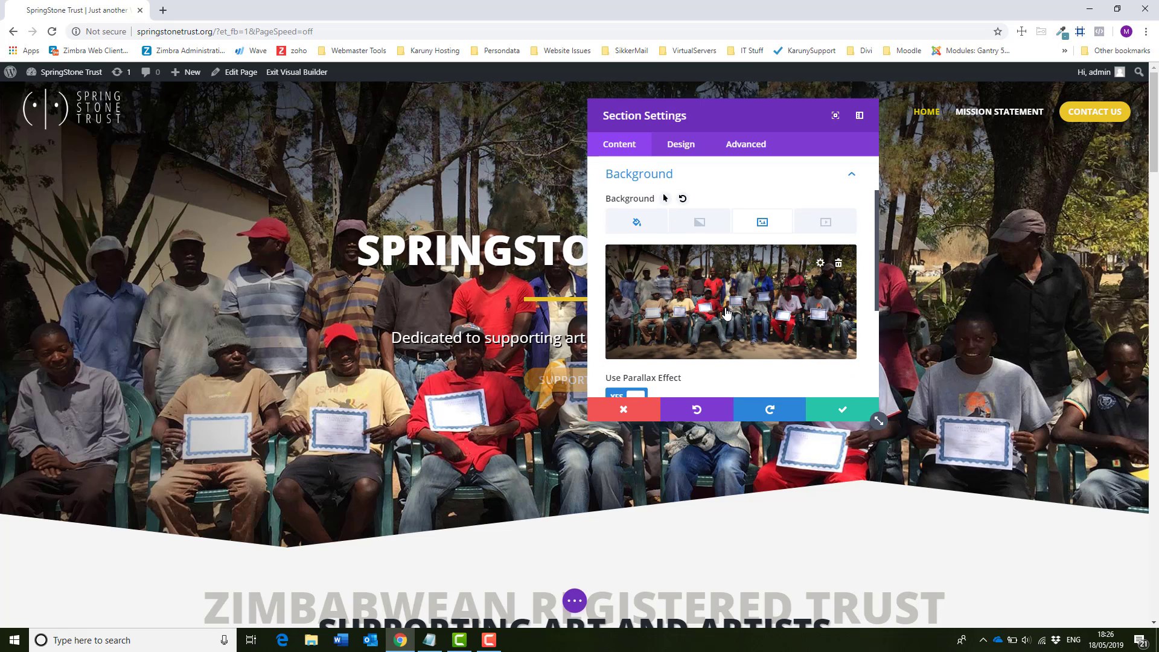
{"action": "left_click", "coordinate": [727, 312]}
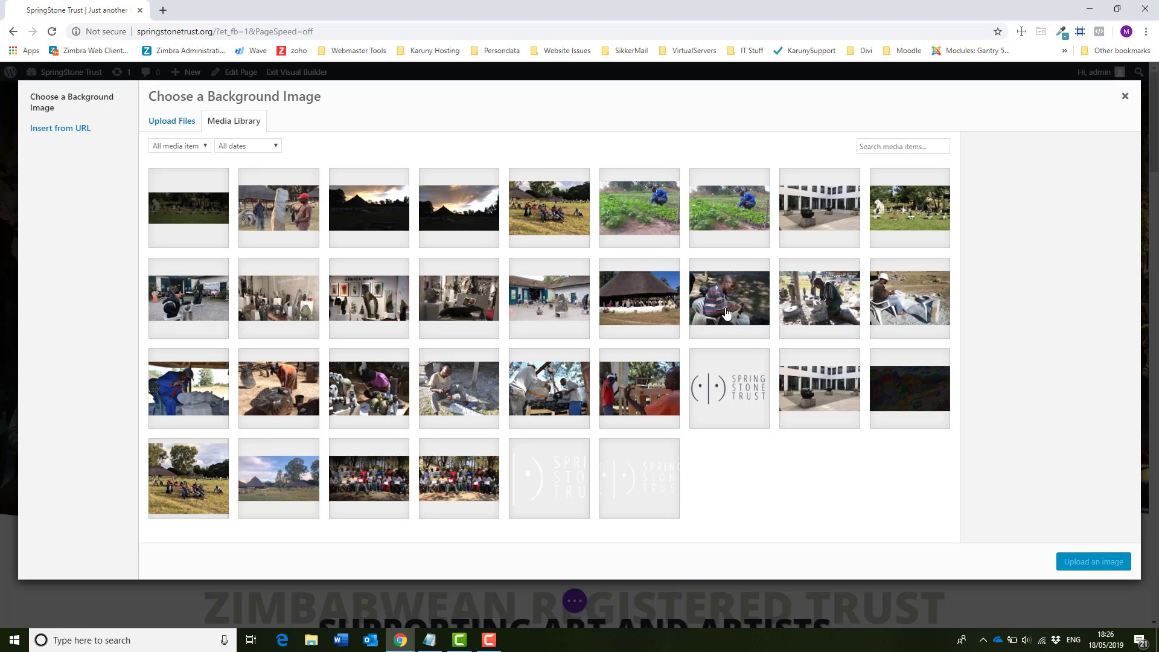
Step: View the file upload option, return to the media library and check the pixel dimensions of the group photo 04.jpg
{"action": "left_click", "coordinate": [180, 122]}
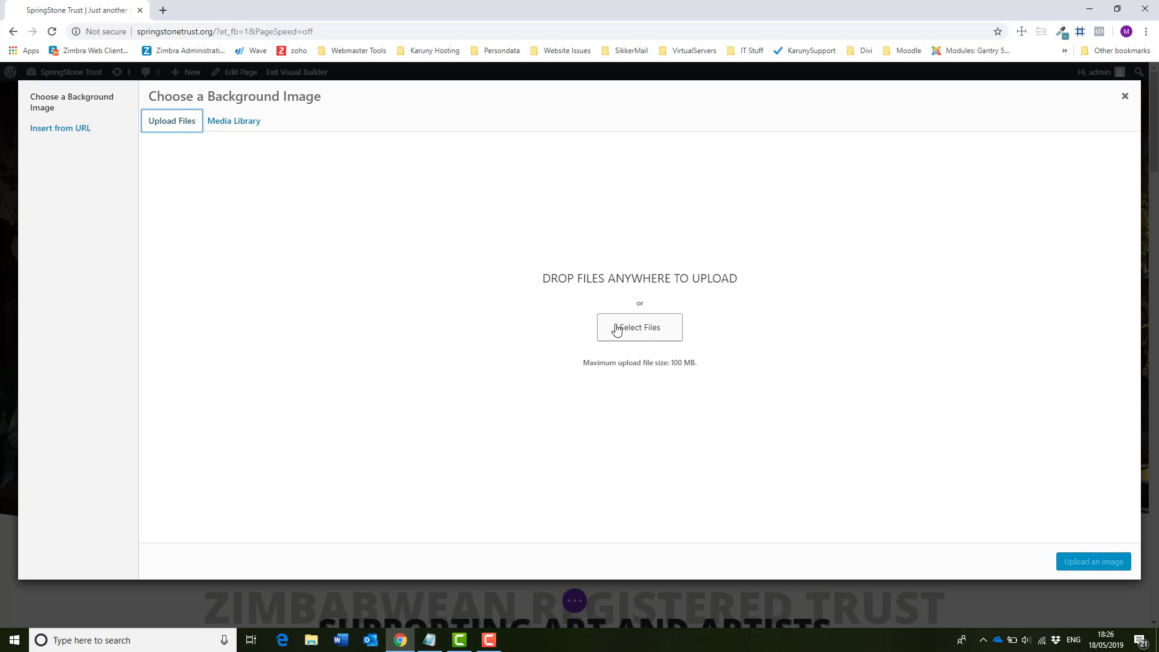
{"action": "left_click", "coordinate": [236, 123]}
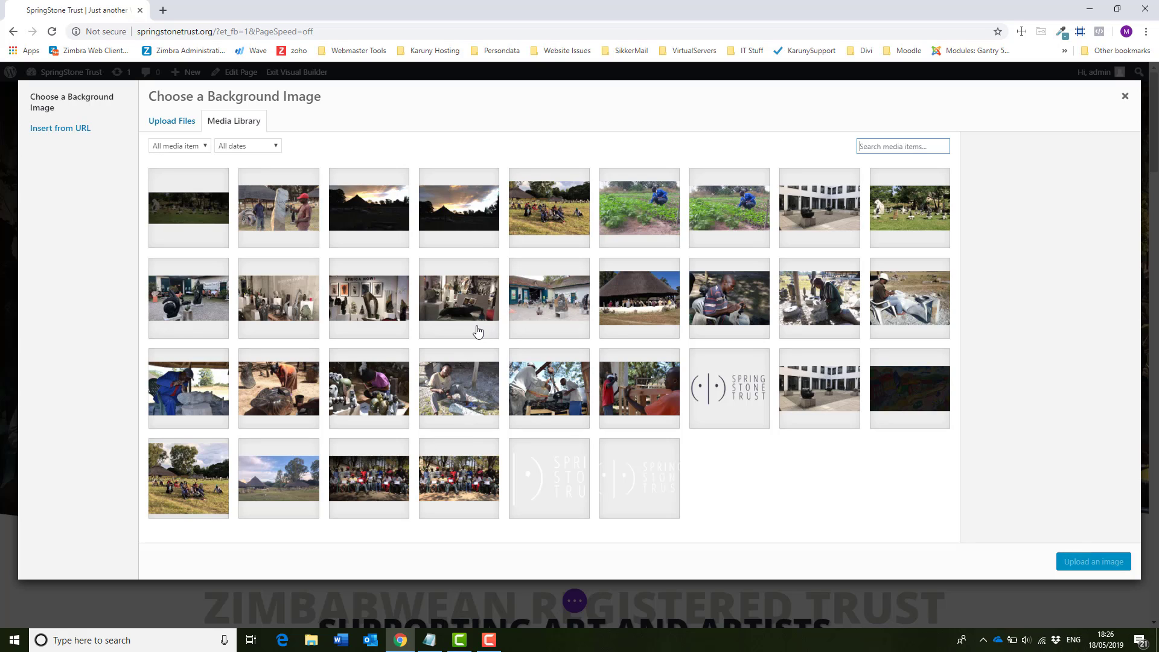
{"action": "left_click", "coordinate": [443, 481]}
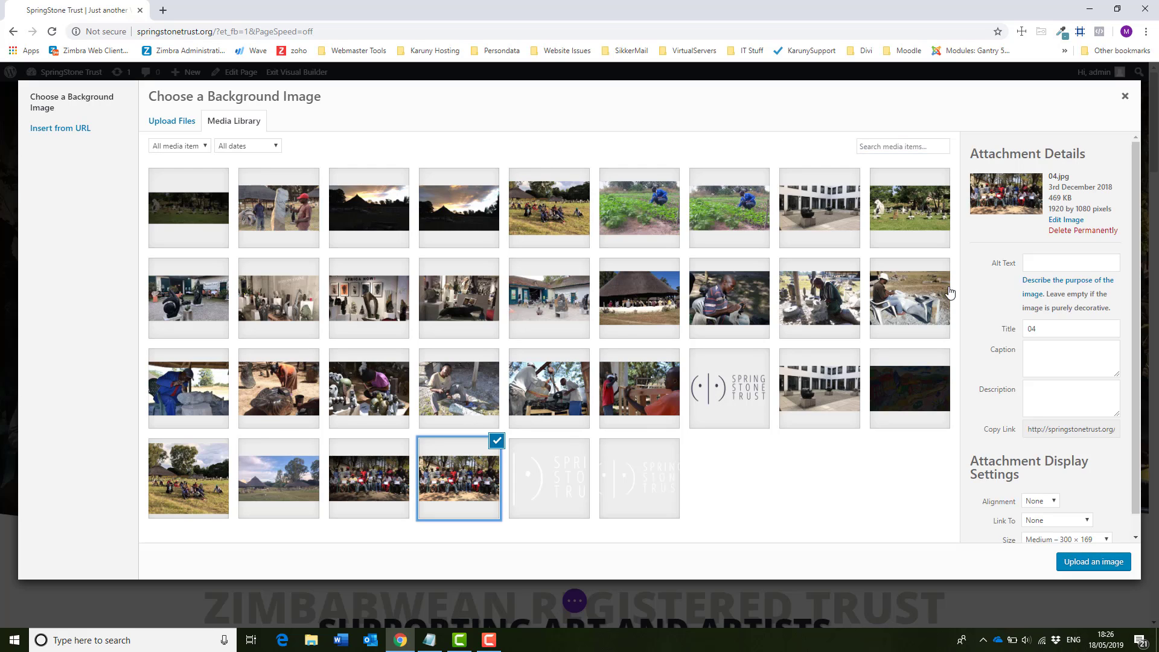
{"action": "left_click_drag", "start_coordinate": [1050, 208], "coordinate": [1109, 209]}
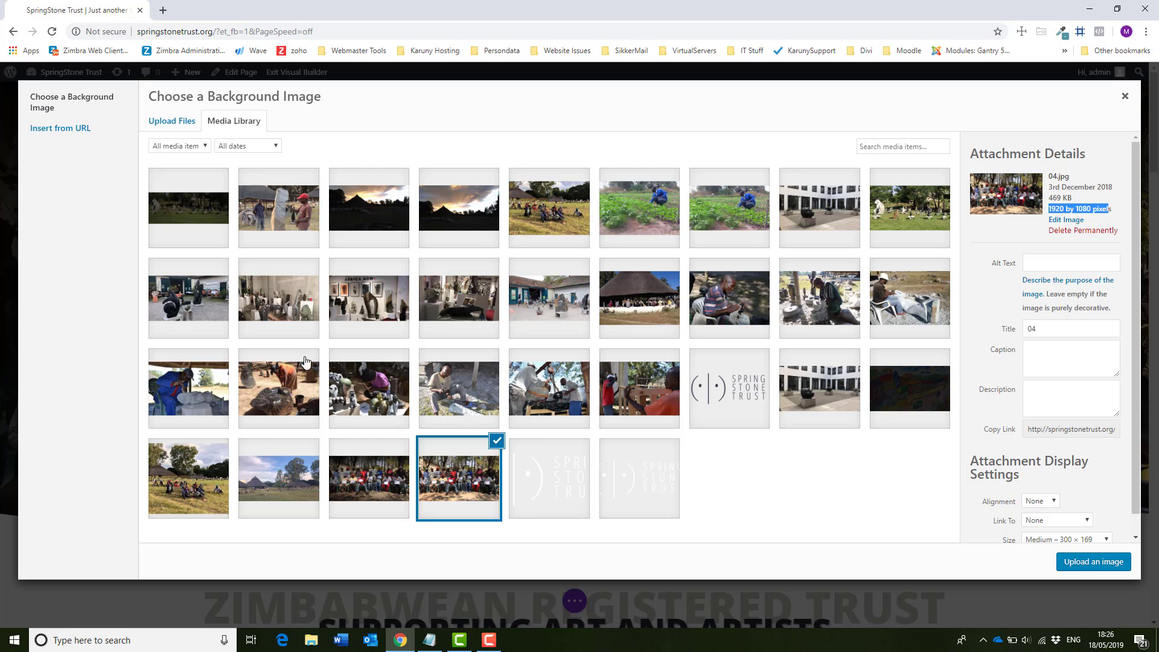
Step: Check the dimensions of the photo of the carver in blue overalls and set it as the hero section's background image
{"action": "left_click", "coordinate": [200, 397]}
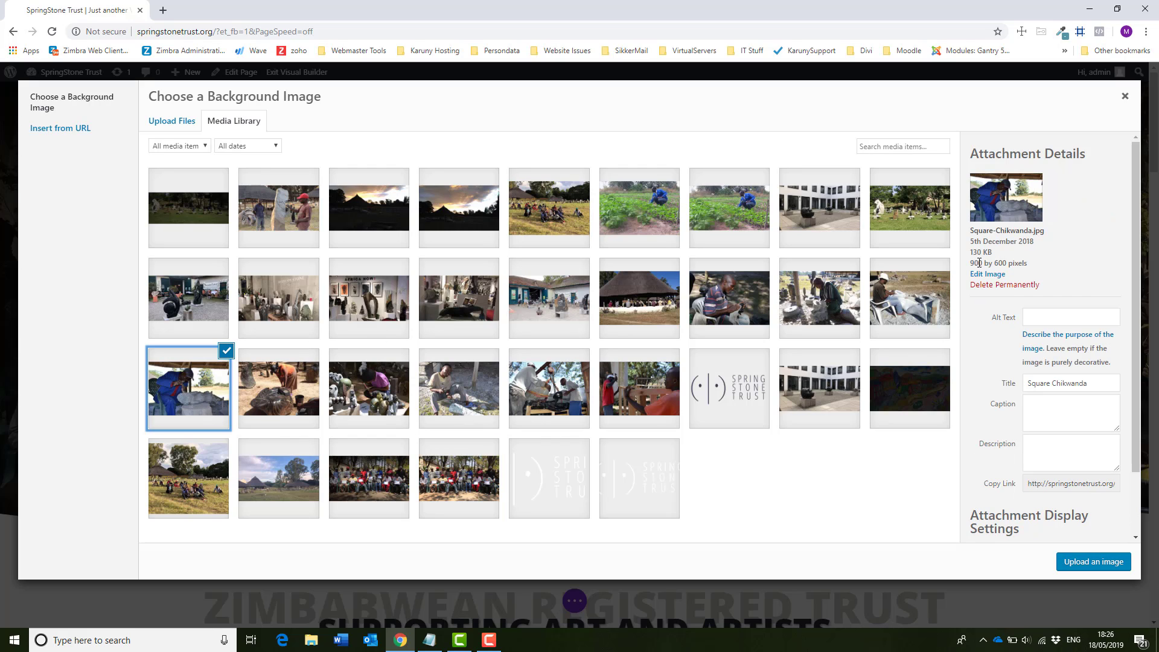
{"action": "left_click_drag", "start_coordinate": [971, 261], "coordinate": [1023, 270]}
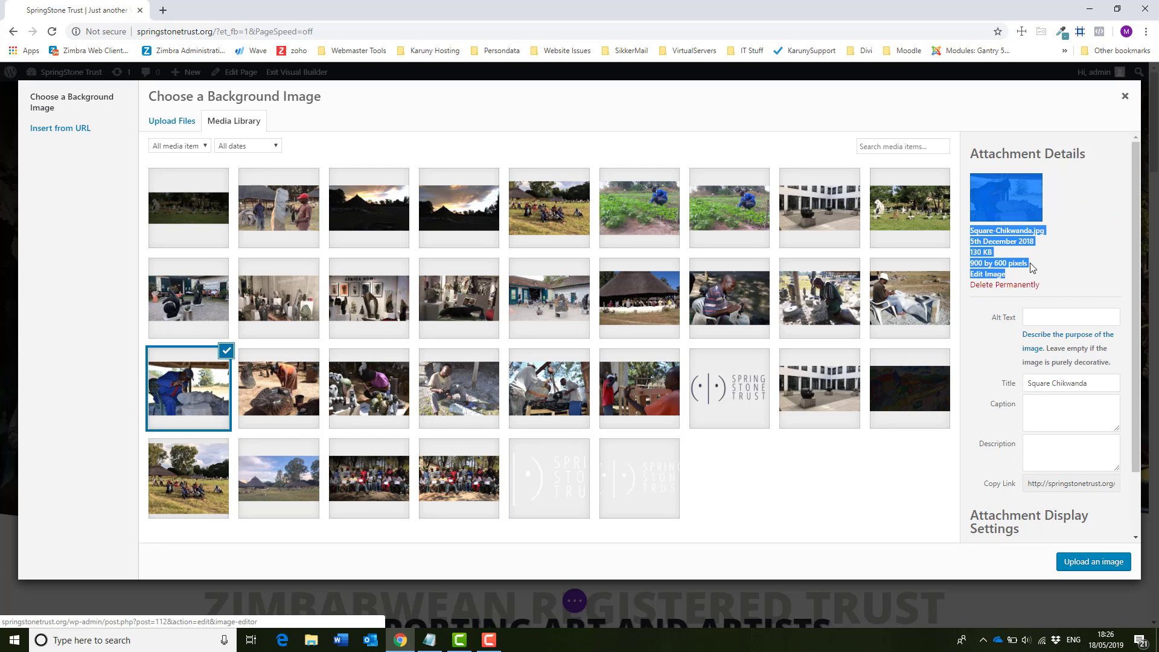
{"action": "left_click", "coordinate": [1027, 271]}
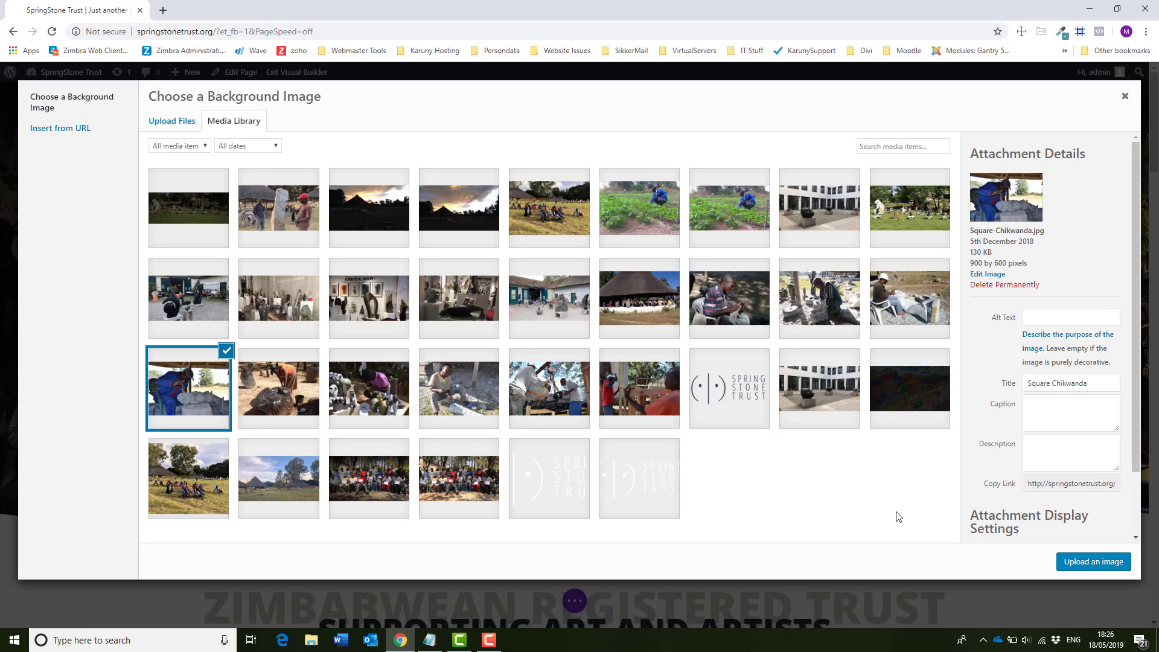
{"action": "left_click", "coordinate": [1078, 565]}
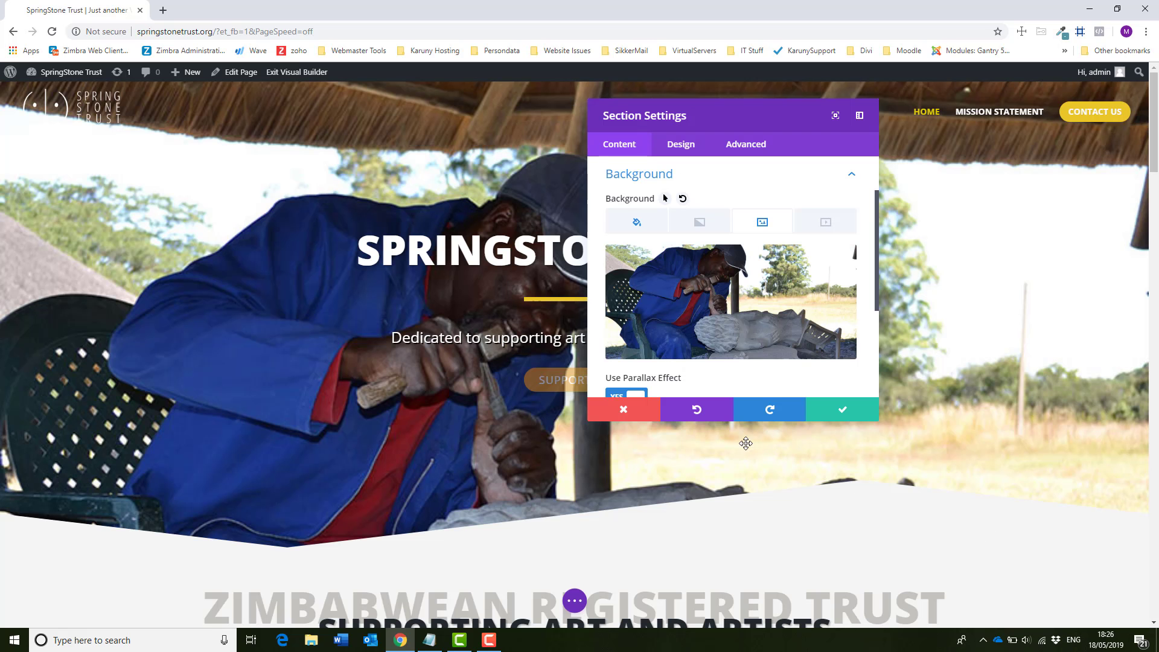
Step: Move the section settings clear of the hero text and set Evening-in-Ruwa.jpg as the section's background image
{"action": "left_click_drag", "start_coordinate": [737, 116], "coordinate": [1011, 228]}
{"action": "left_click", "coordinate": [945, 398]}
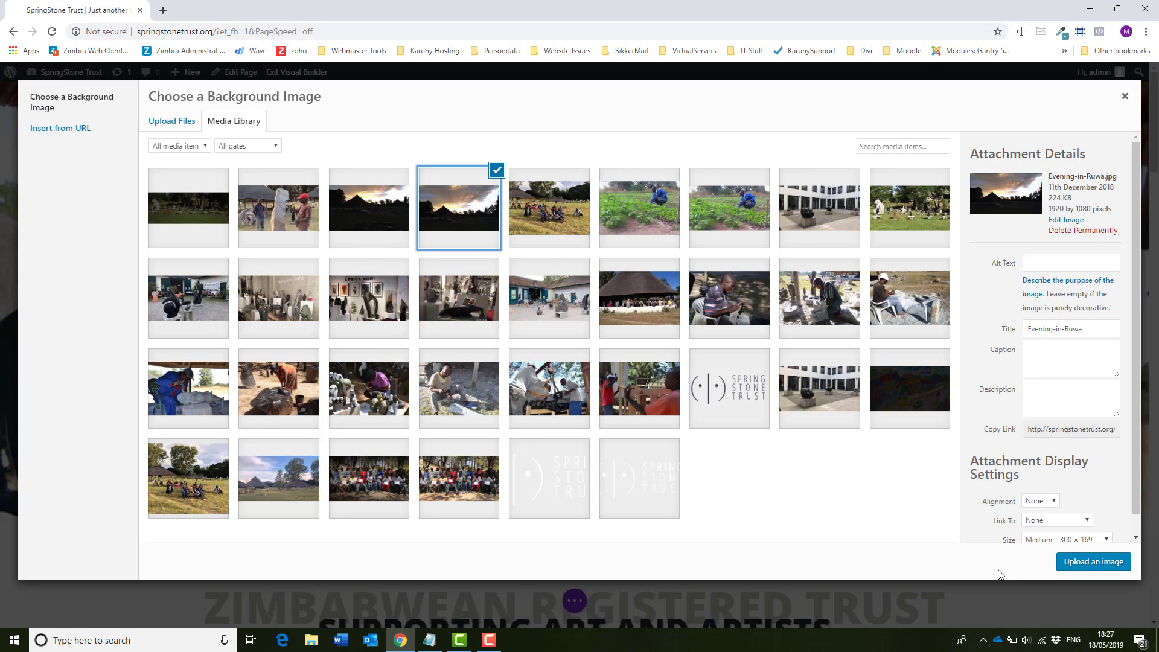
{"action": "left_click", "coordinate": [1076, 564]}
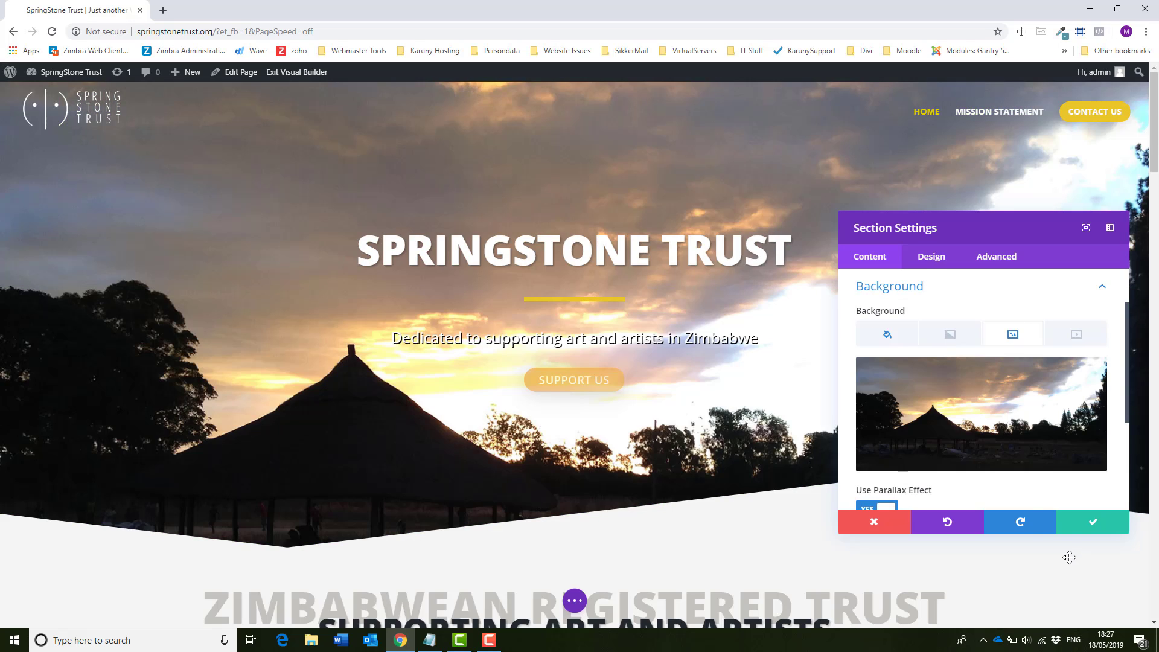
Step: Set the hero section's background to the courtyard photo with the large black stone sculptures
{"action": "left_click", "coordinate": [995, 426]}
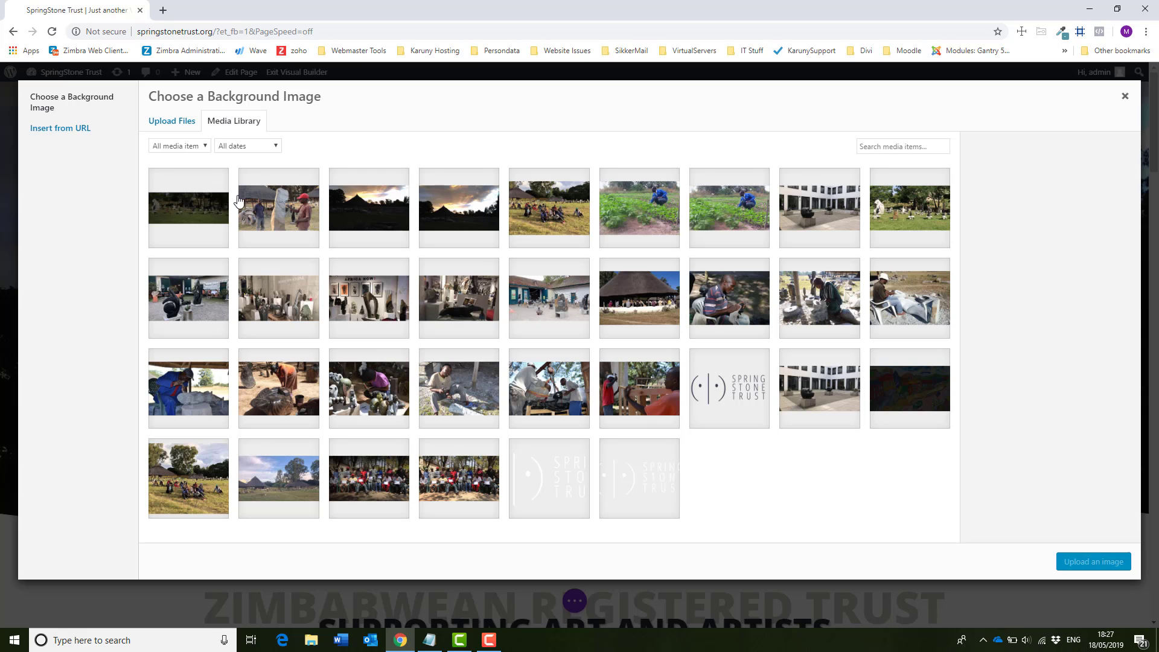
{"action": "left_click", "coordinate": [197, 313]}
{"action": "left_click", "coordinate": [1092, 564]}
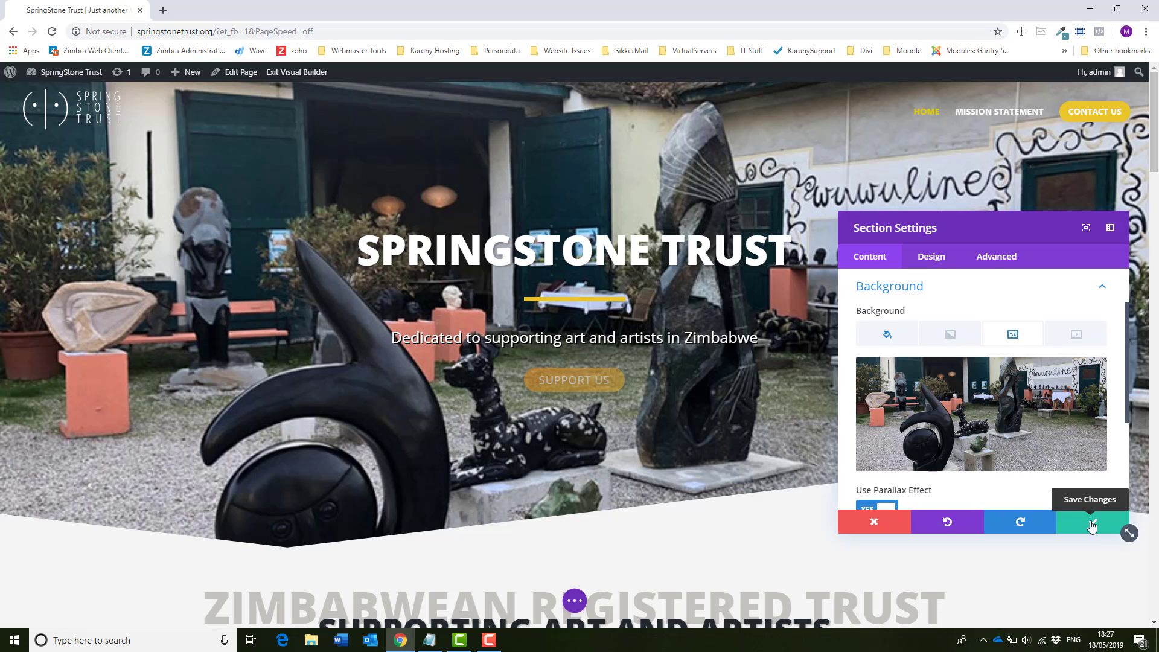
Step: Set the group photo 041.jpg as the hero section's background image and save the section settings
{"action": "left_click", "coordinate": [969, 441]}
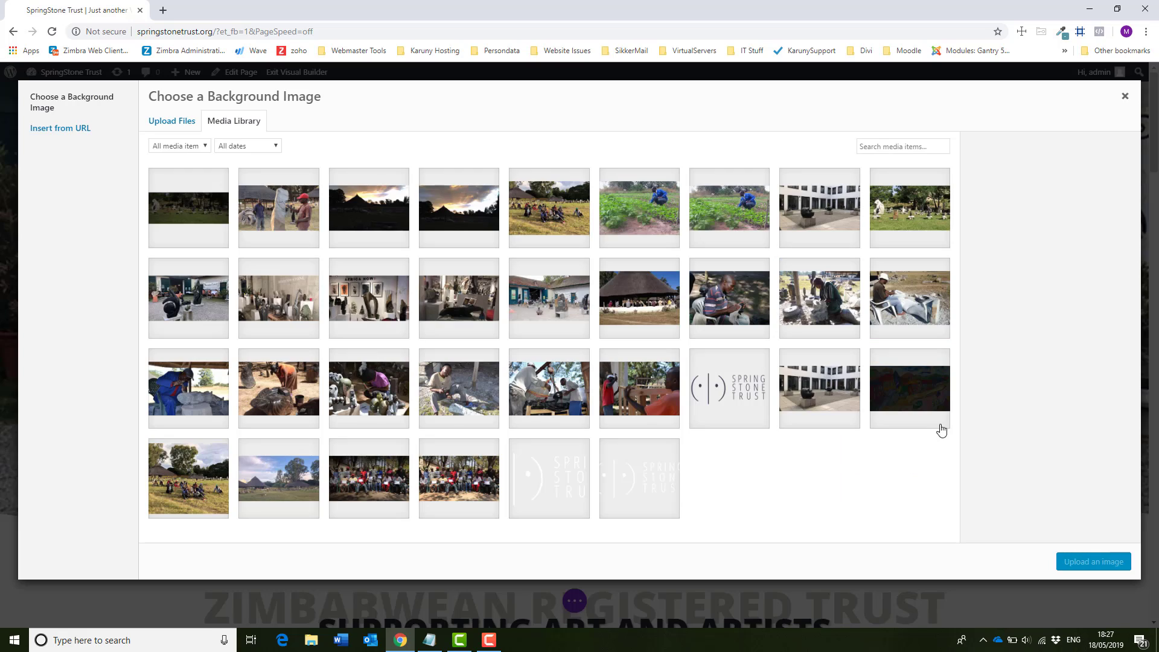
{"action": "left_click", "coordinate": [374, 476]}
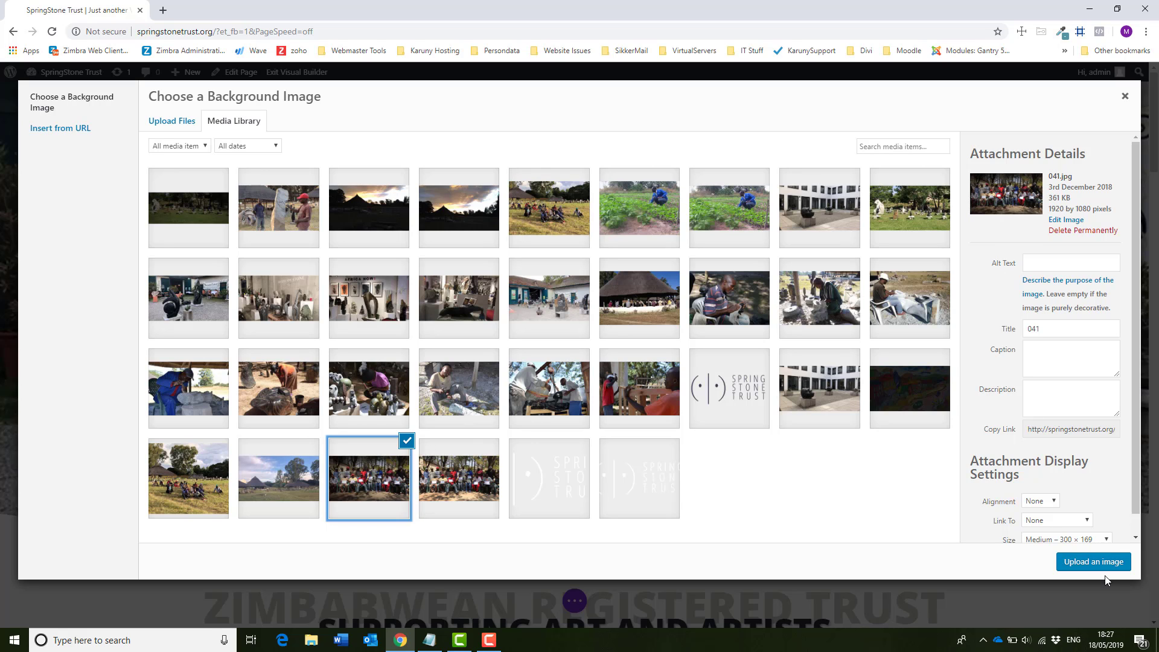
{"action": "left_click", "coordinate": [1095, 562]}
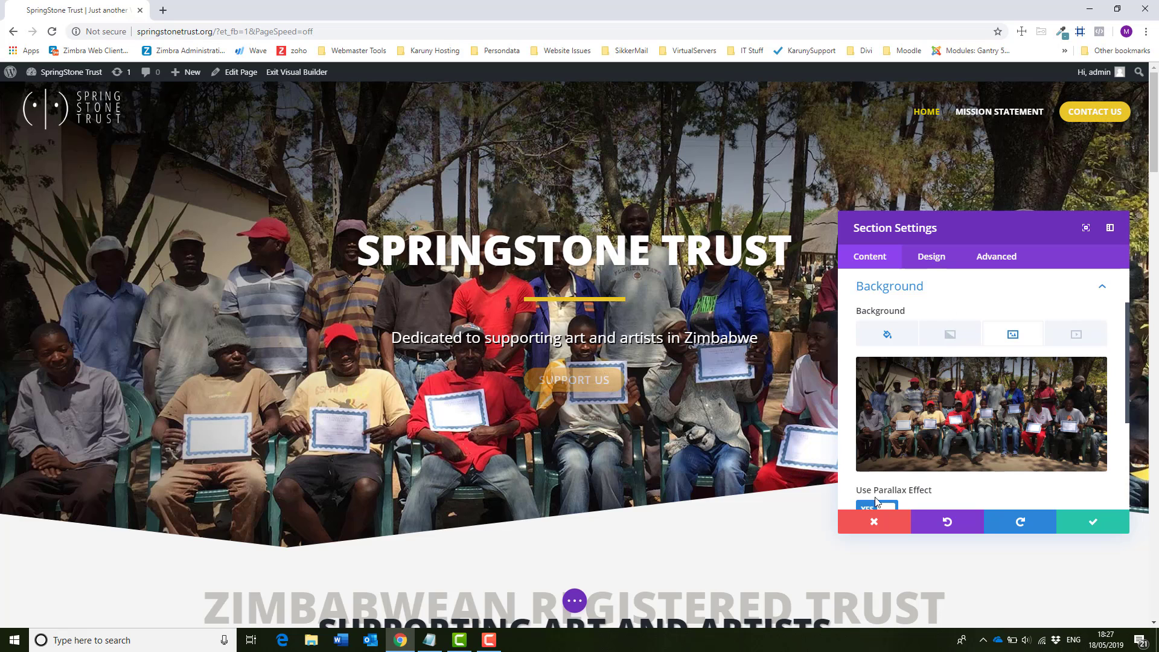
{"action": "left_click", "coordinate": [1085, 523]}
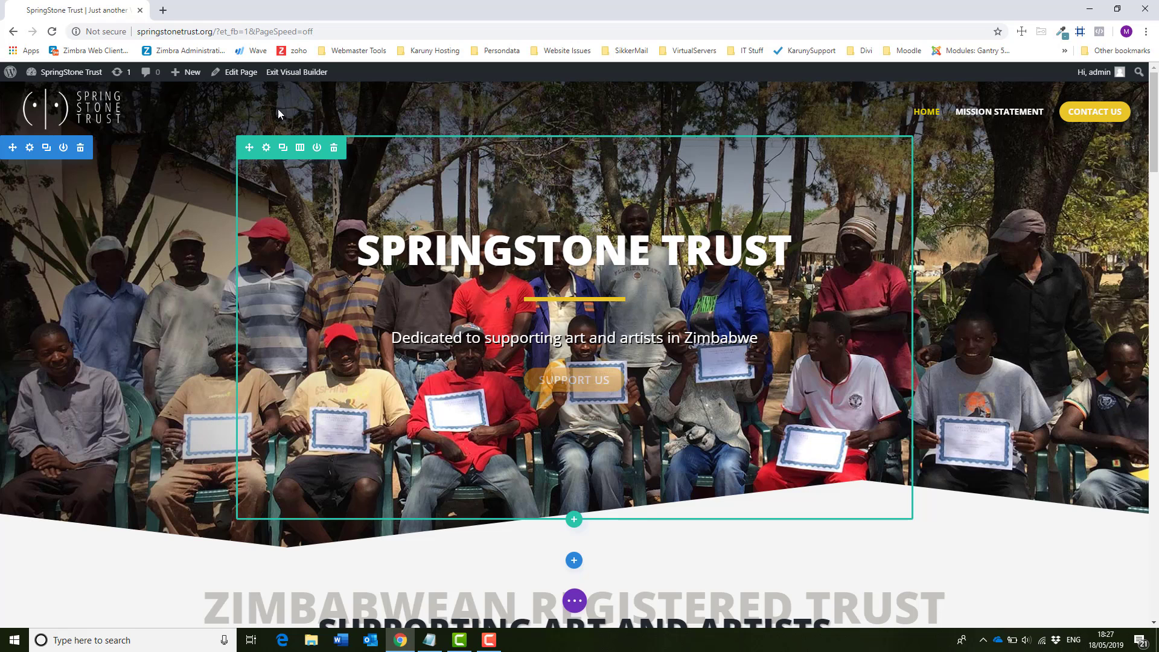
Step: Exit the Visual Builder, saving the page changes, and view the hero section on the live homepage
{"action": "left_click", "coordinate": [294, 73]}
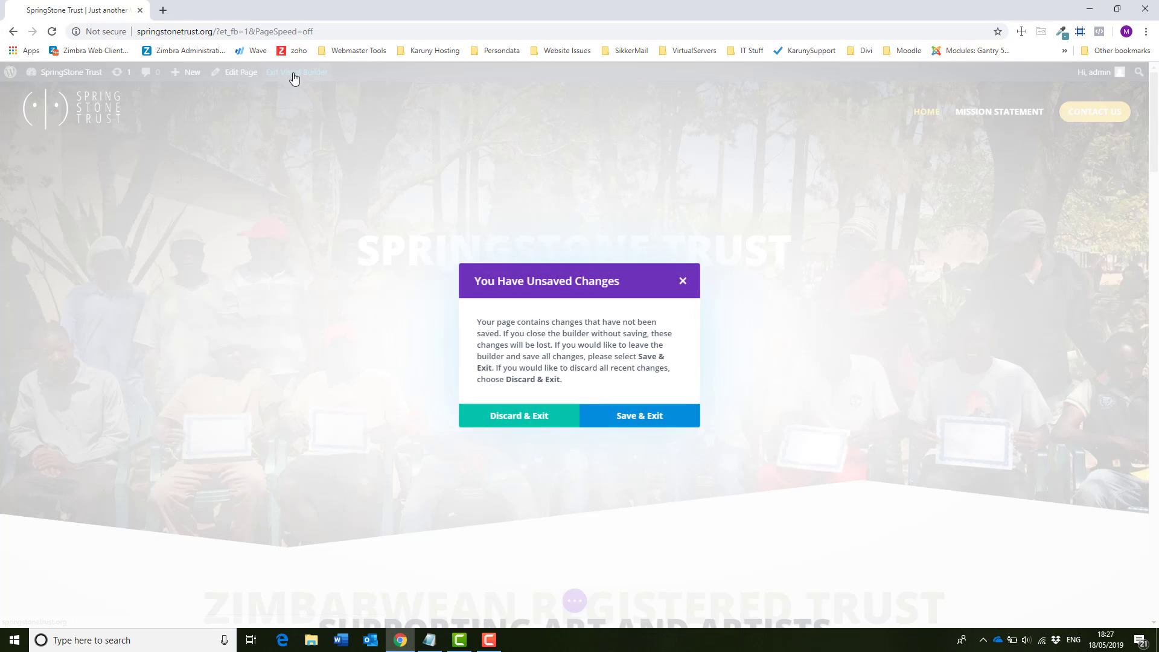
{"action": "left_click", "coordinate": [628, 424]}
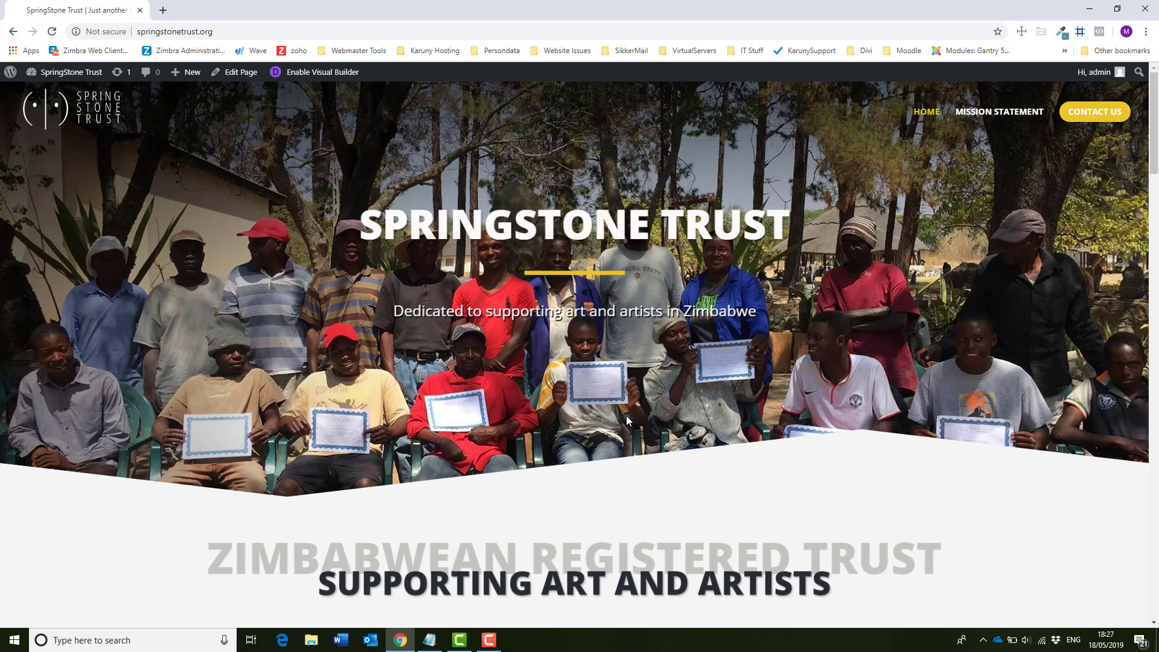
{"action": "scroll", "coordinate": [626, 417], "scroll_direction": "up", "scroll_amount": 1}
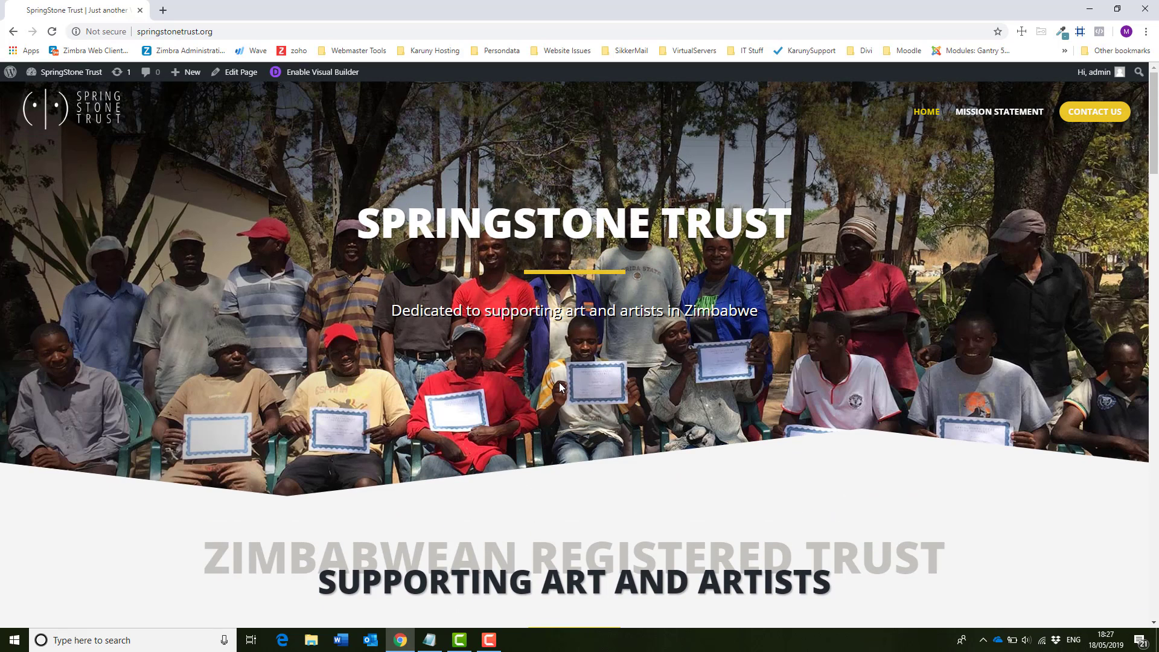
Step: Reopen the page in the Visual Builder and review the content and text design options of the hero tagline, then discard
{"action": "left_click", "coordinate": [315, 73]}
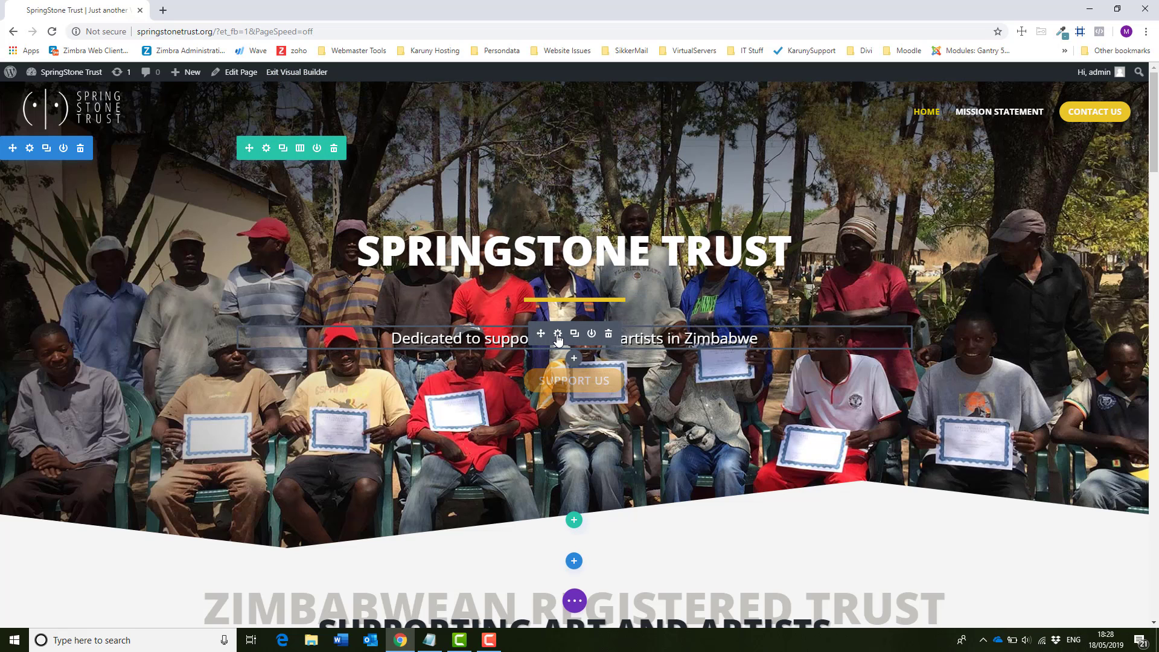
{"action": "left_click", "coordinate": [558, 336]}
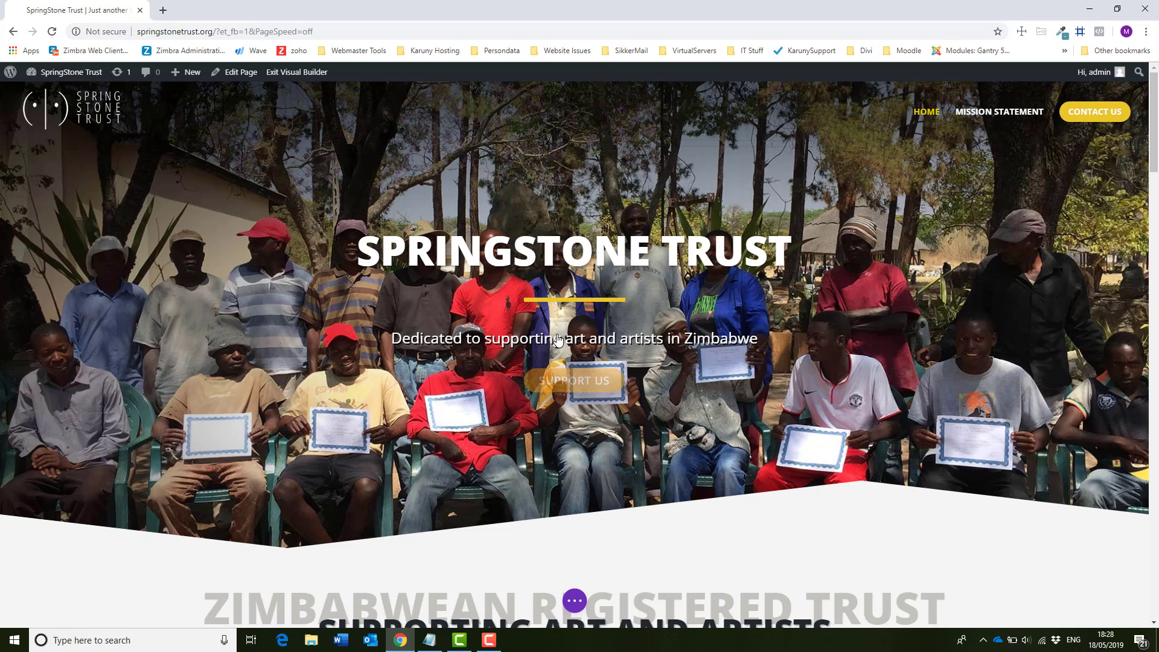
{"action": "left_click", "coordinate": [876, 446]}
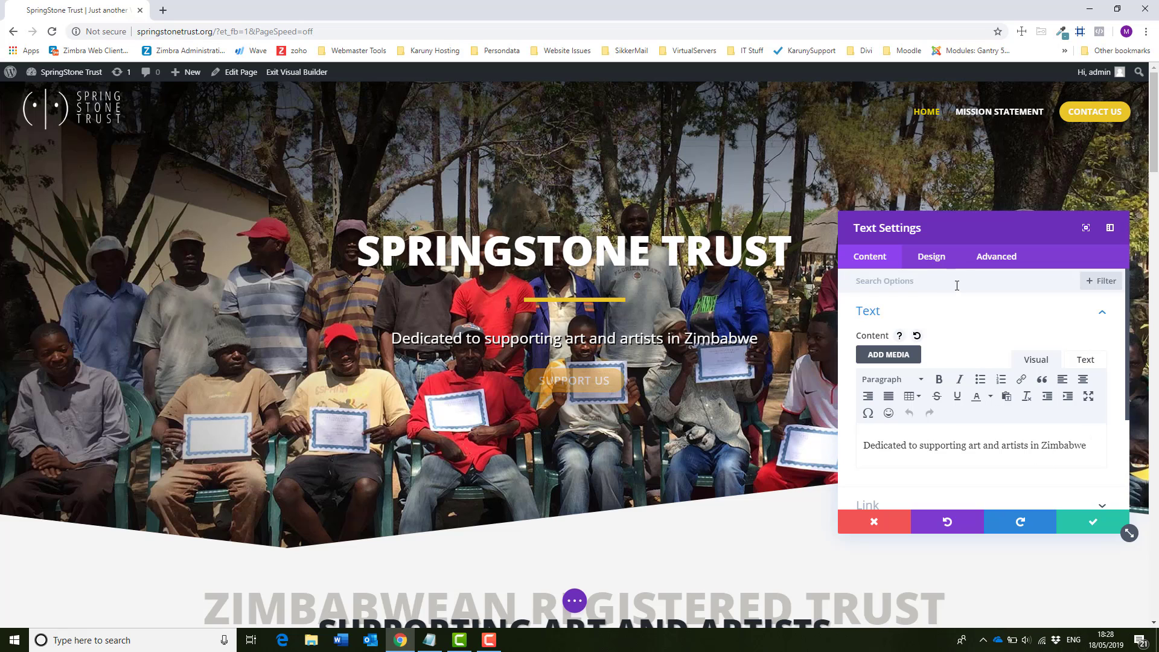
{"action": "left_click", "coordinate": [937, 266]}
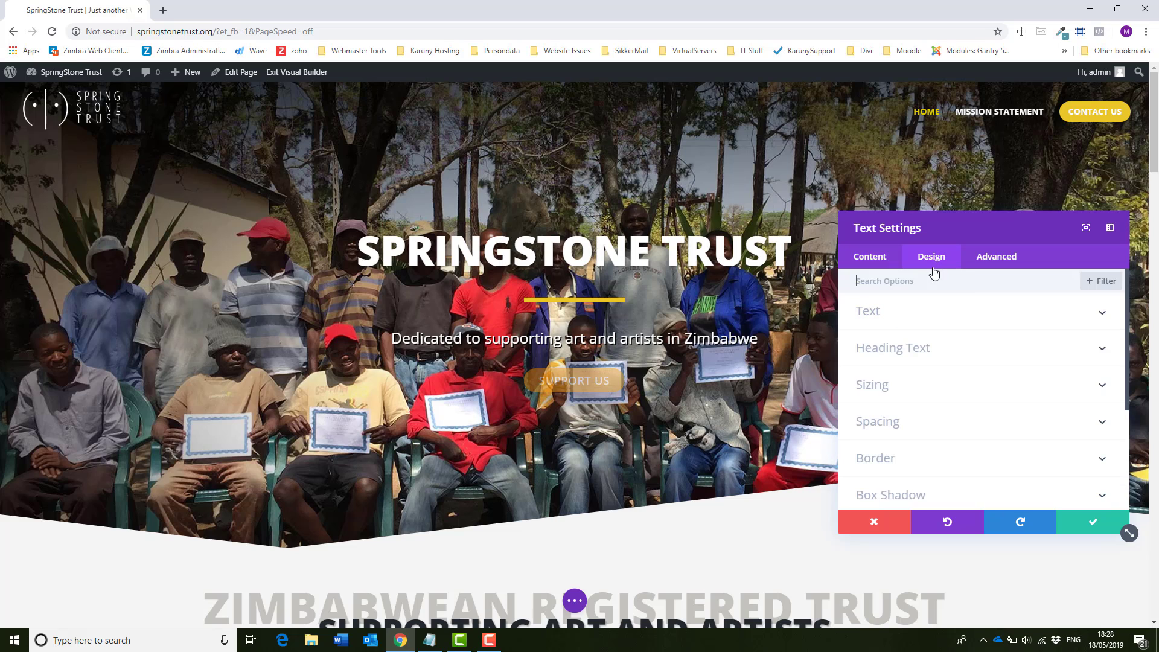
{"action": "left_click", "coordinate": [883, 319]}
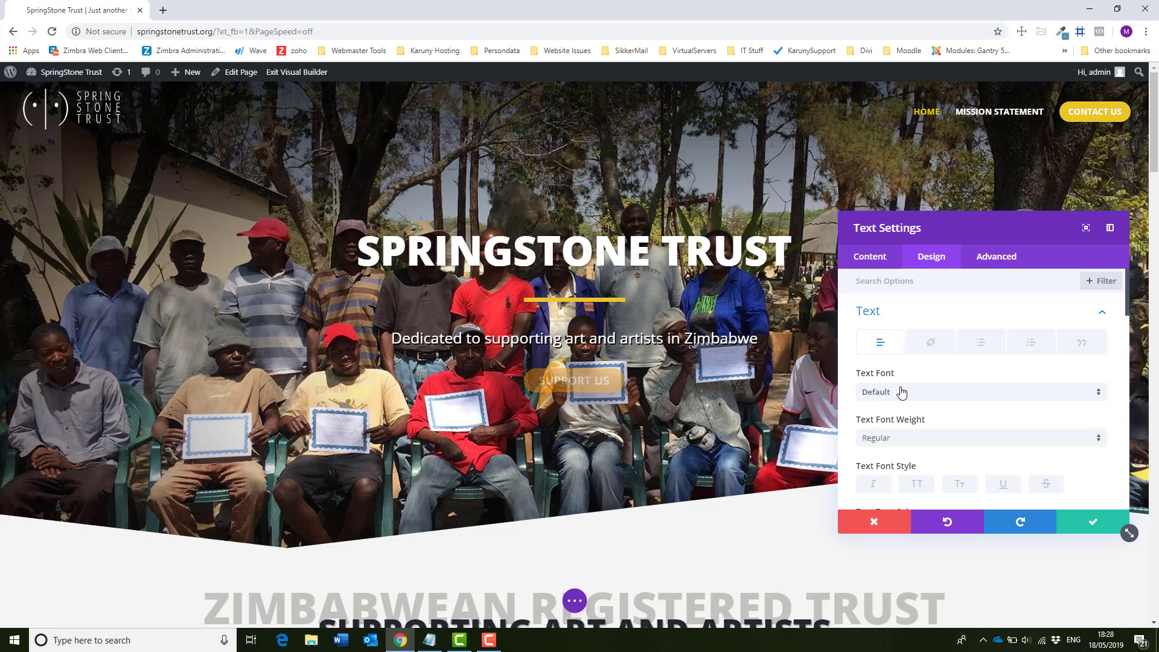
{"action": "scroll", "coordinate": [902, 394], "scroll_direction": "down", "scroll_amount": 5}
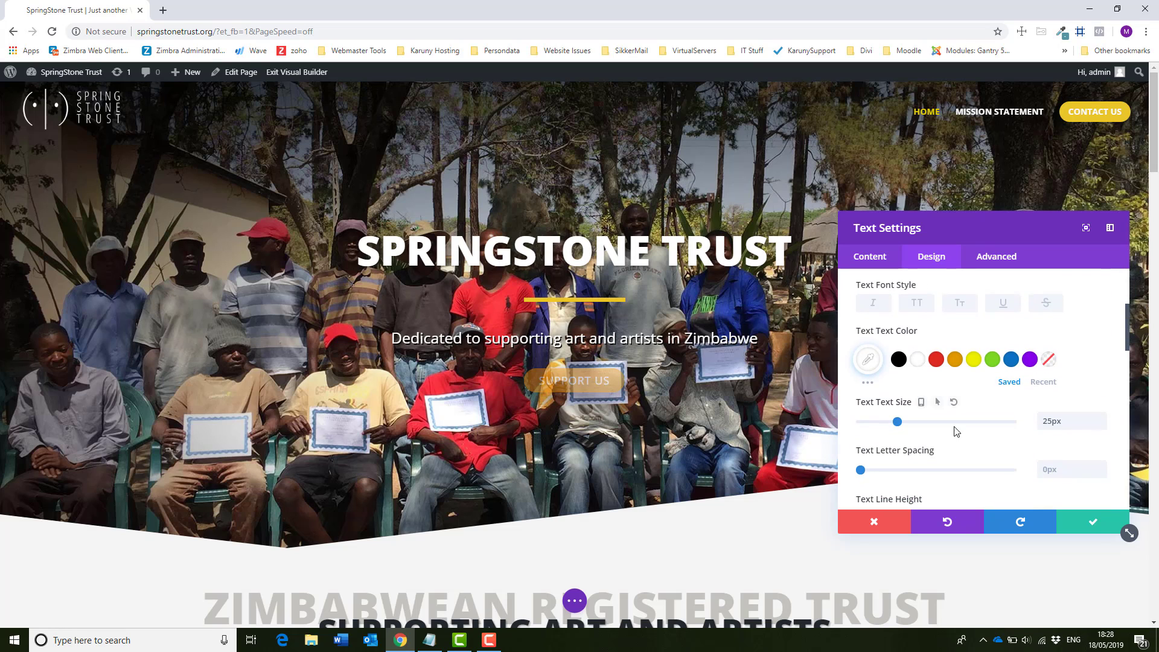
{"action": "left_click", "coordinate": [870, 525]}
Step: Check the text content of the "Zimbabwean registered Trust" and "supporting art and artists" headings, closing each without changes
{"action": "scroll", "coordinate": [584, 400], "scroll_direction": "down", "scroll_amount": 3}
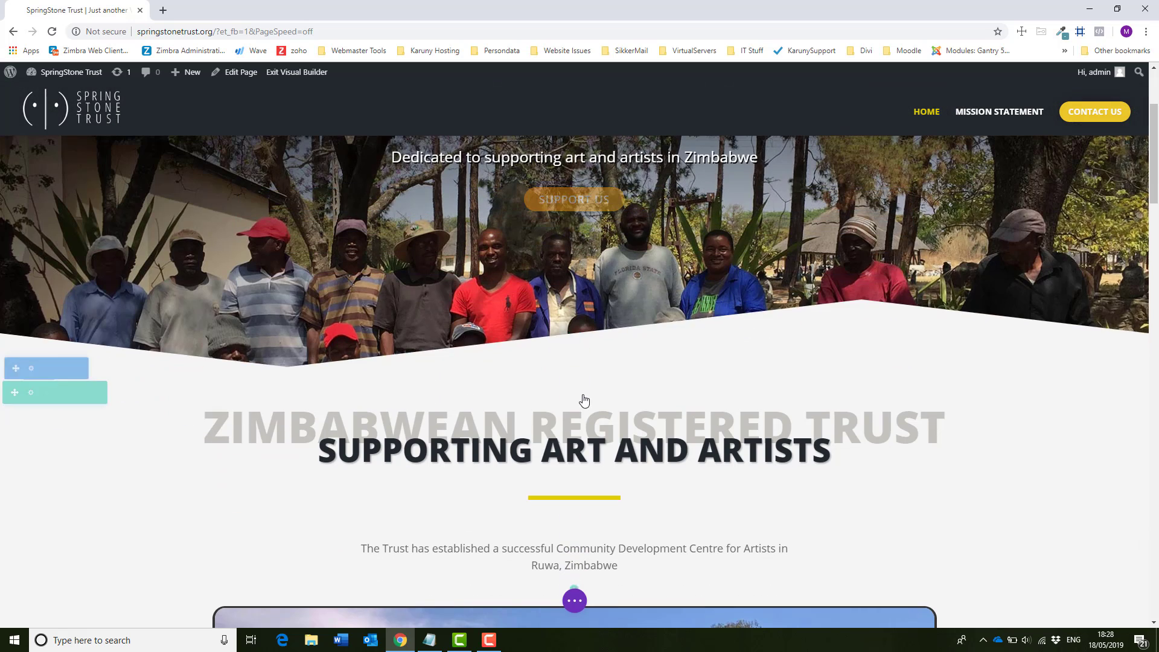
{"action": "scroll", "coordinate": [584, 400], "scroll_direction": "down", "scroll_amount": 1}
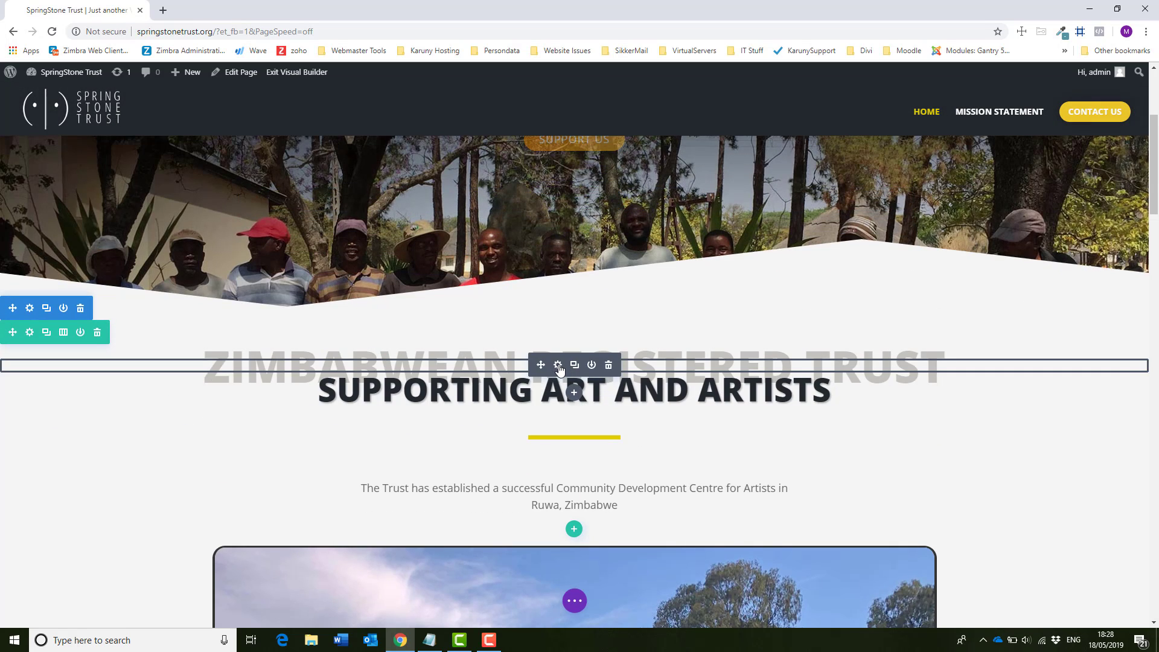
{"action": "left_click", "coordinate": [557, 366]}
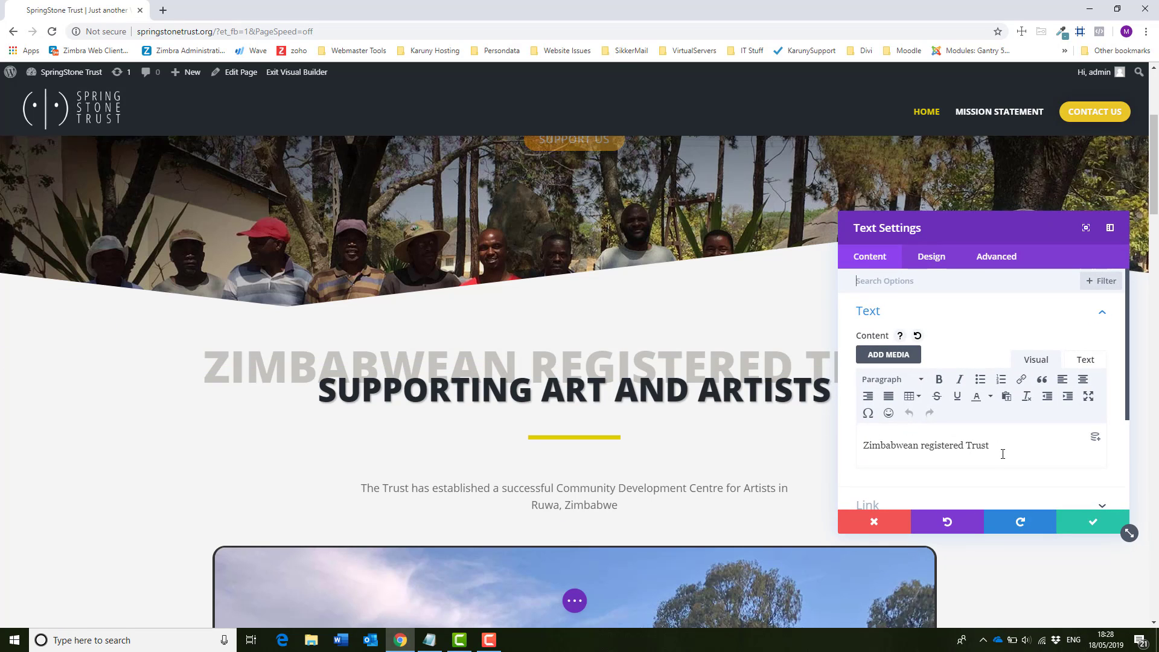
{"action": "left_click", "coordinate": [875, 522]}
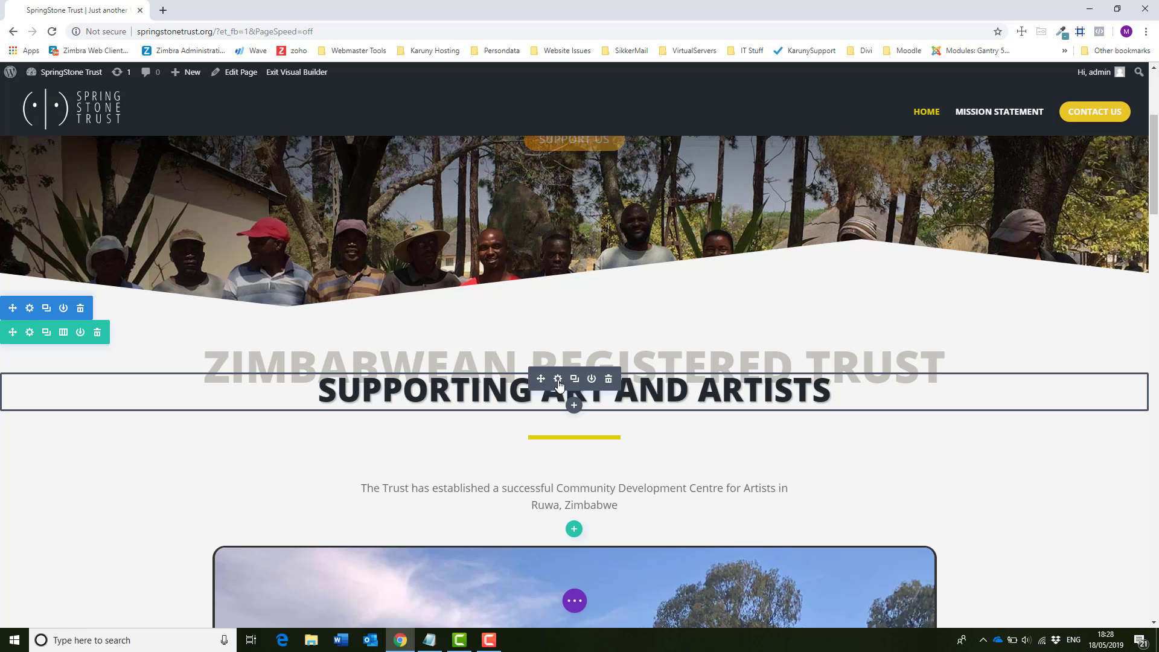
{"action": "left_click", "coordinate": [559, 380]}
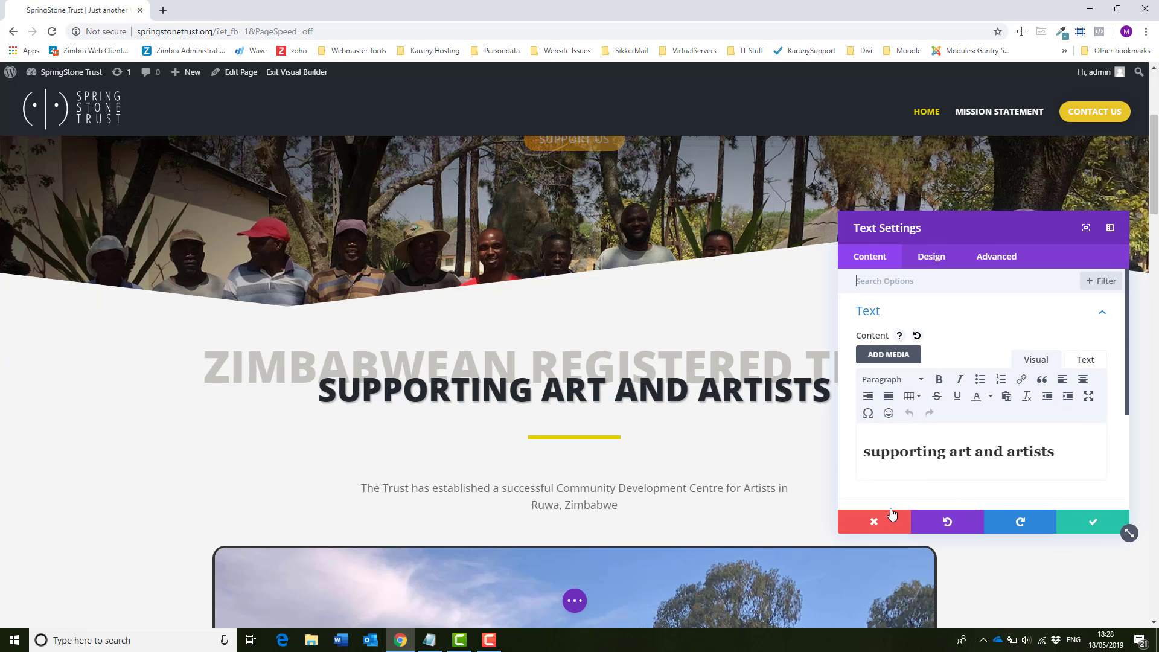
{"action": "left_click", "coordinate": [892, 516]}
Step: View the image settings of the thatched-huts photo below the Trust introduction and close them without changes
{"action": "scroll", "coordinate": [578, 426], "scroll_direction": "down", "scroll_amount": 4}
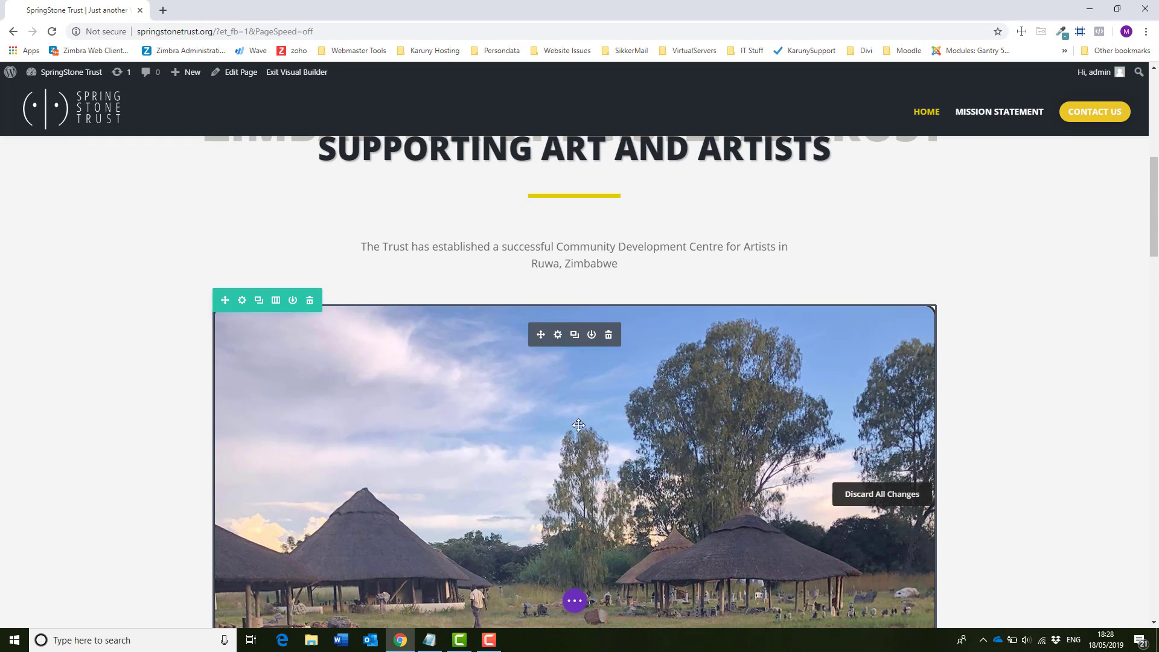
{"action": "left_click", "coordinate": [557, 336]}
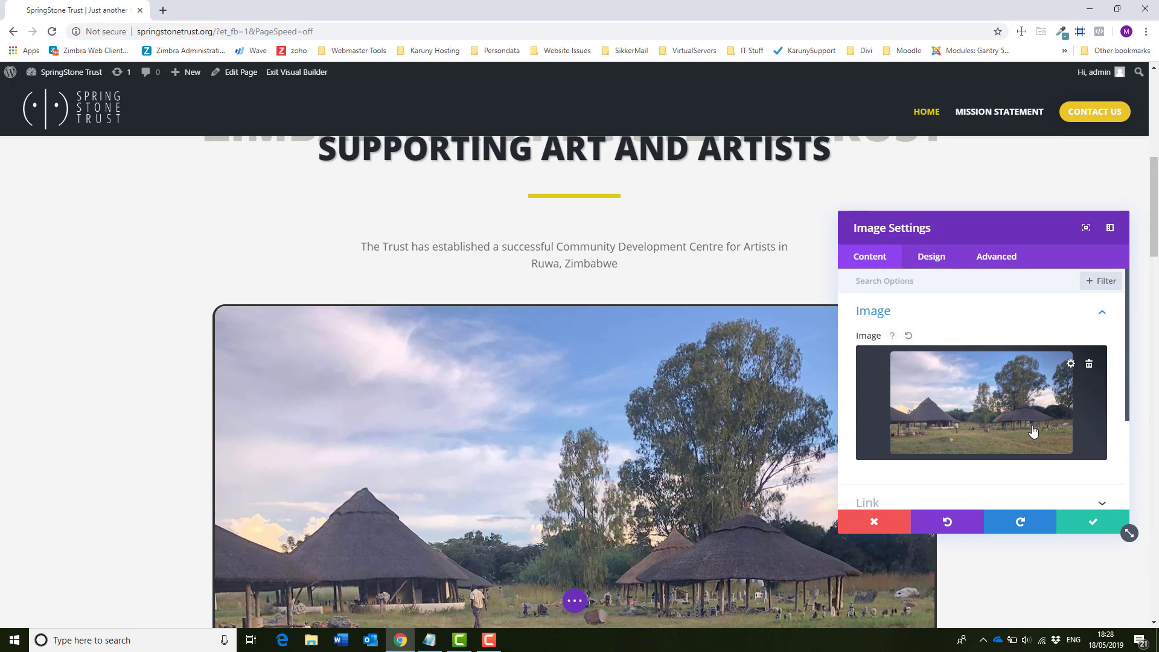
{"action": "left_click", "coordinate": [876, 521]}
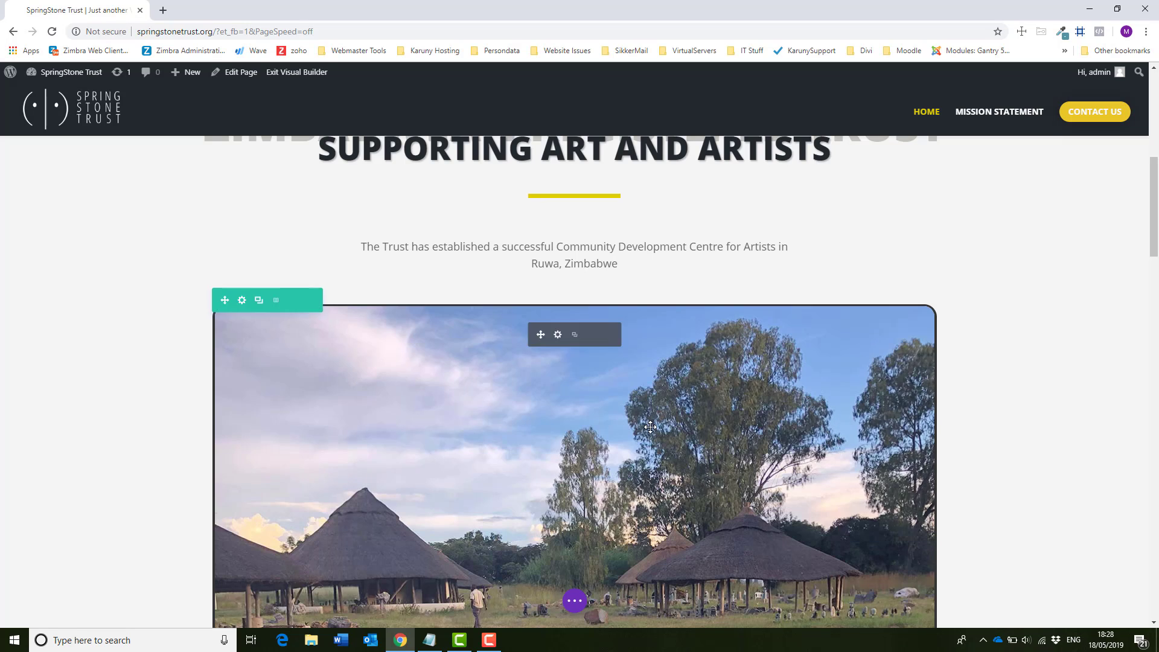
Step: Inspect the editable heading, paragraph, button and image modules in the "Zimbabwean artists have found a 'home'" section
{"action": "scroll", "coordinate": [650, 427], "scroll_direction": "down", "scroll_amount": 5}
{"action": "scroll", "coordinate": [650, 427], "scroll_direction": "down", "scroll_amount": 4}
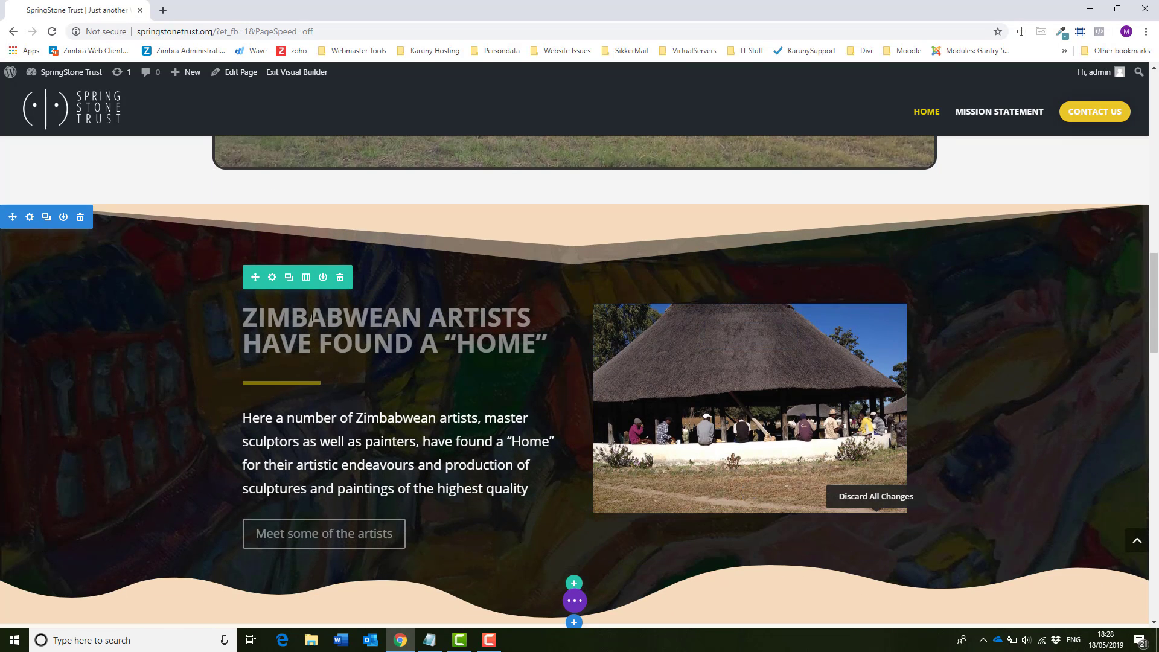
{"action": "mouse_move", "coordinate": [362, 316]}
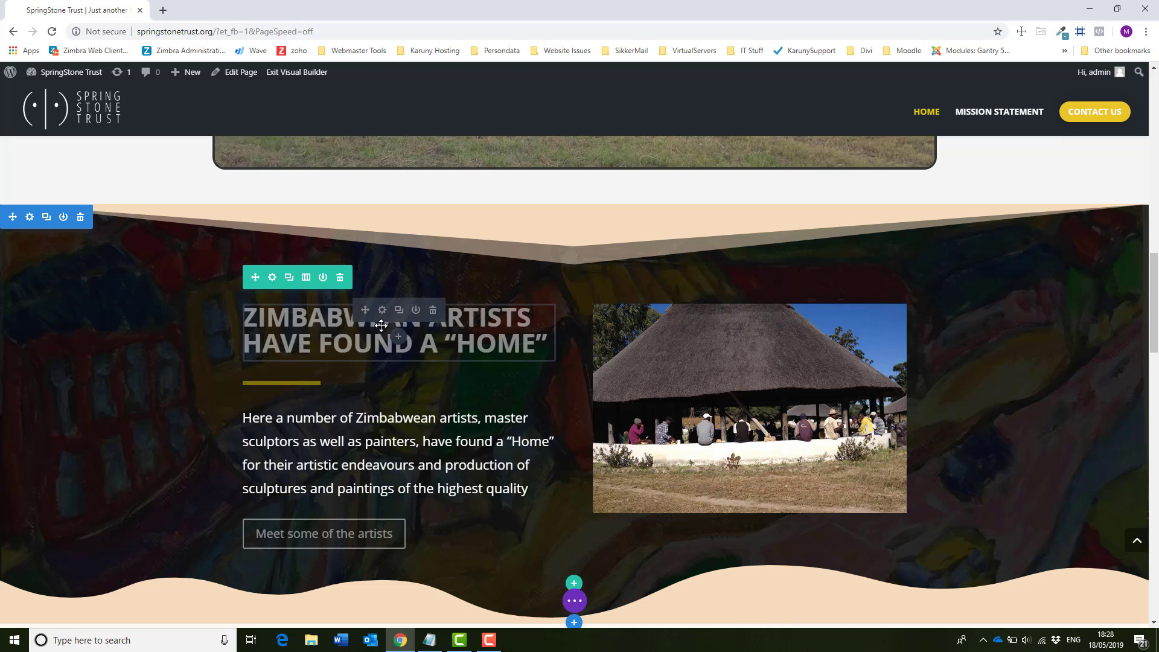
{"action": "mouse_move", "coordinate": [381, 441]}
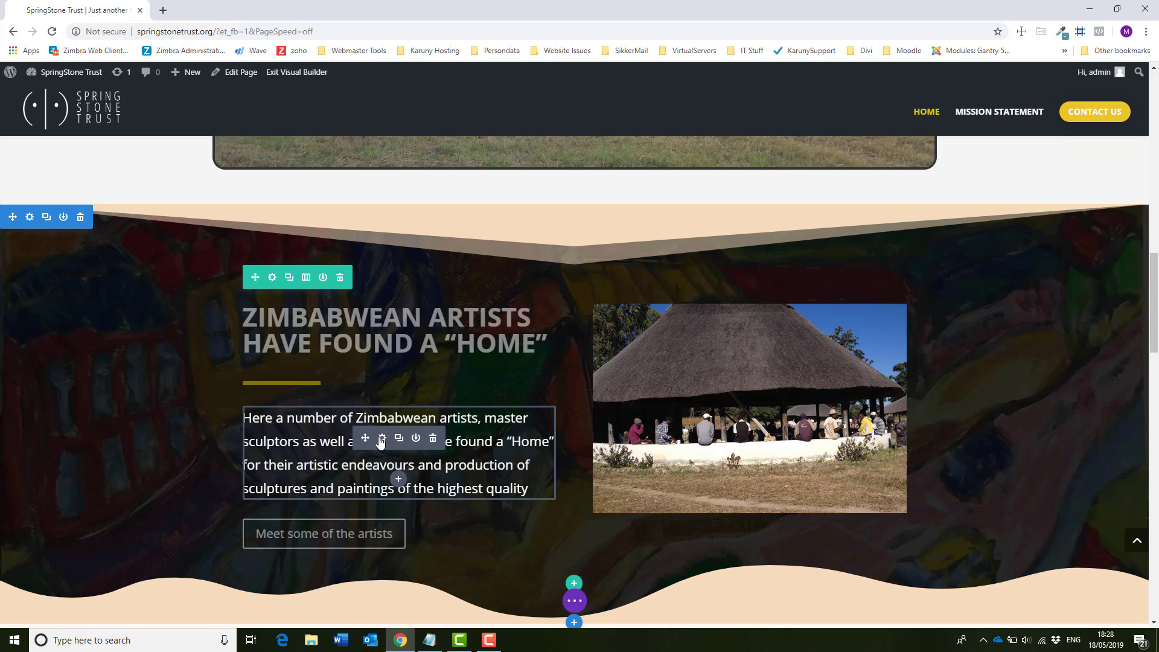
{"action": "mouse_move", "coordinate": [697, 427]}
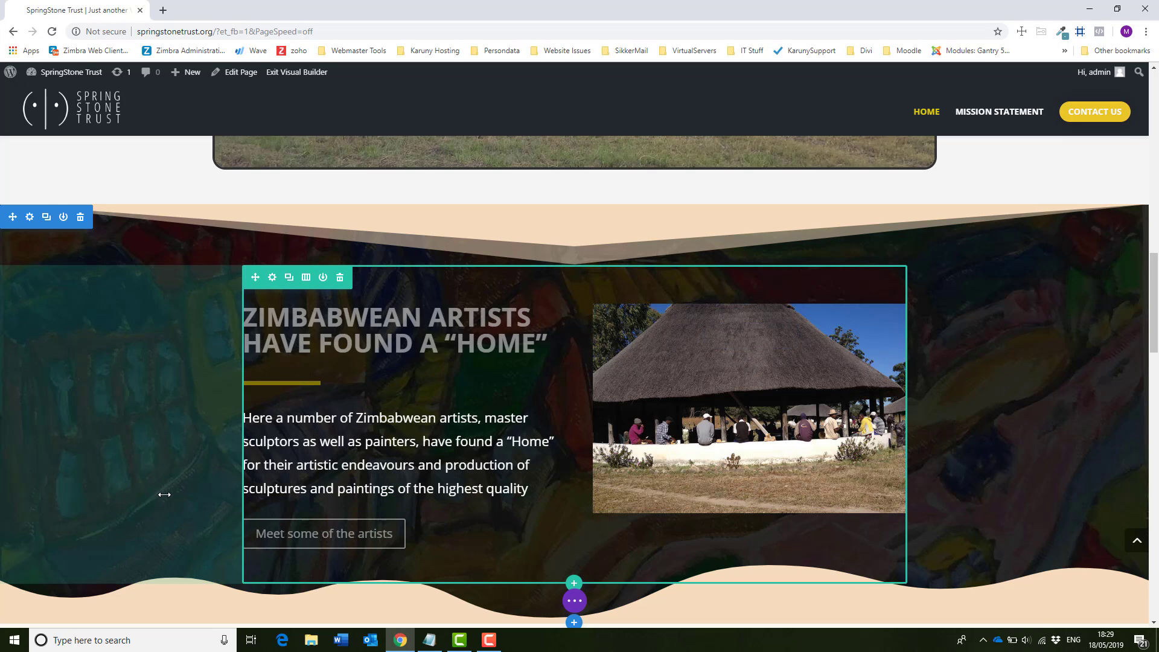
{"action": "mouse_move", "coordinate": [269, 538]}
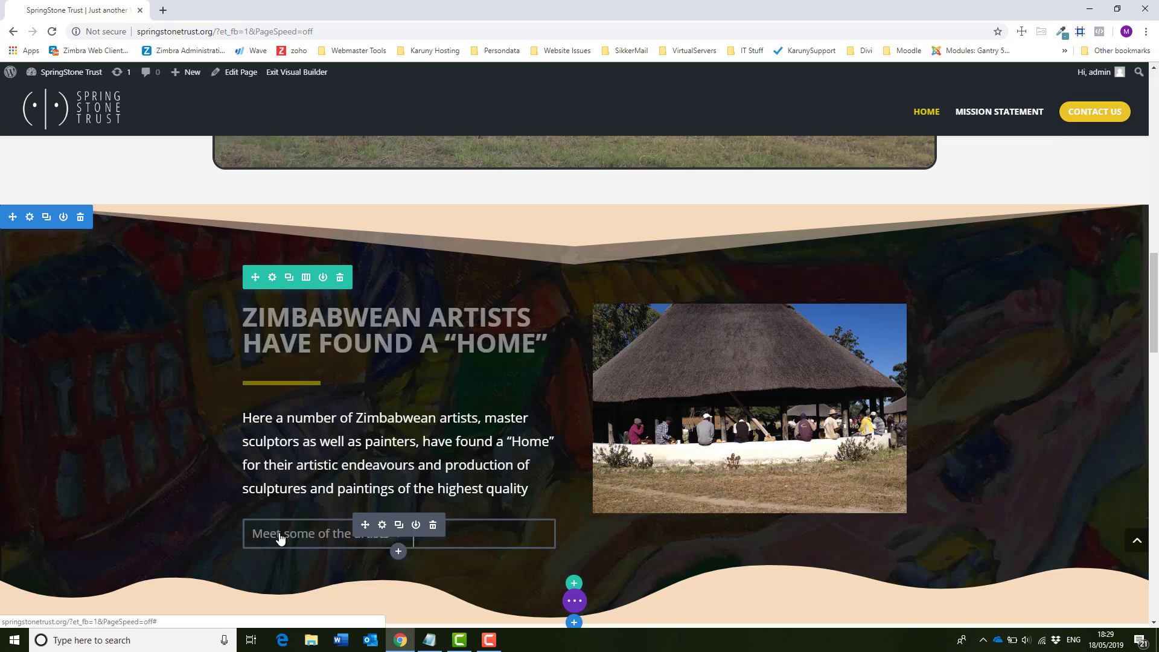
{"action": "mouse_move", "coordinate": [737, 416]}
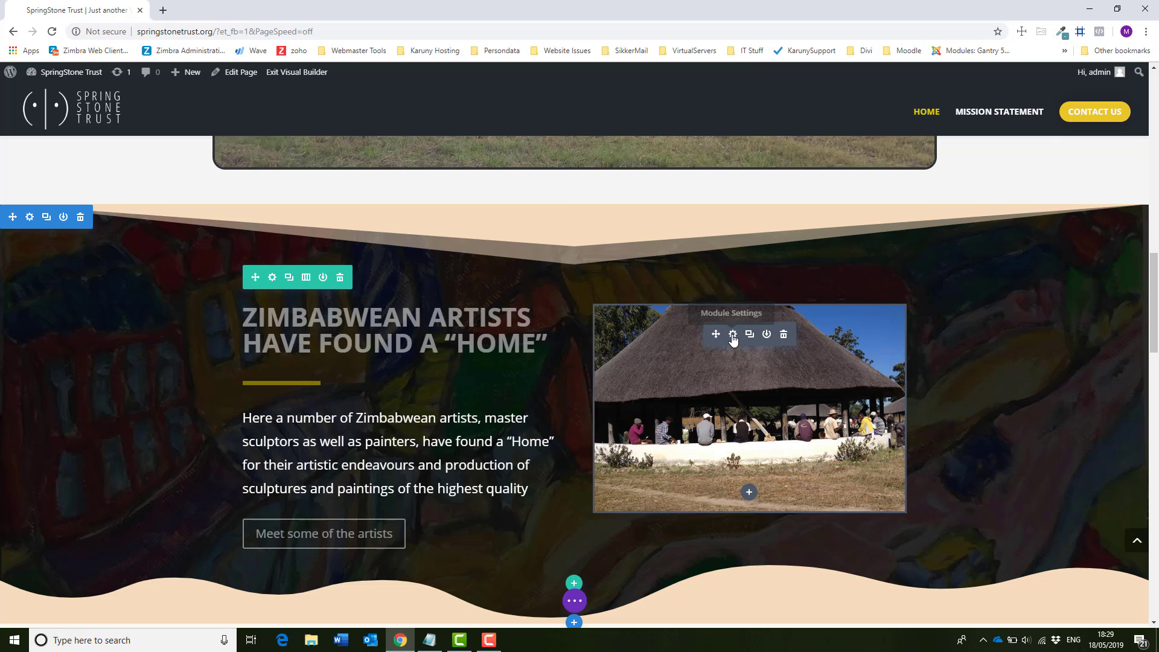
Step: Add the green crop-field photo with the person in blue to the gallery beside the SpringStone Trust logo
{"action": "scroll", "coordinate": [733, 339], "scroll_direction": "down", "scroll_amount": 6}
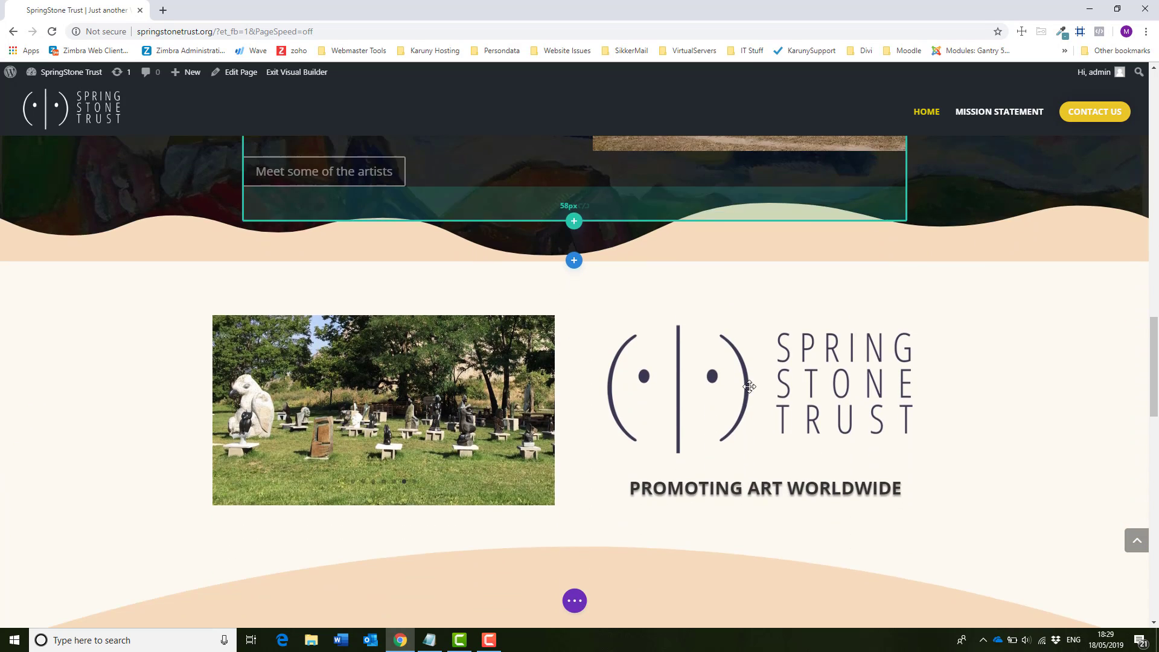
{"action": "mouse_move", "coordinate": [749, 388]}
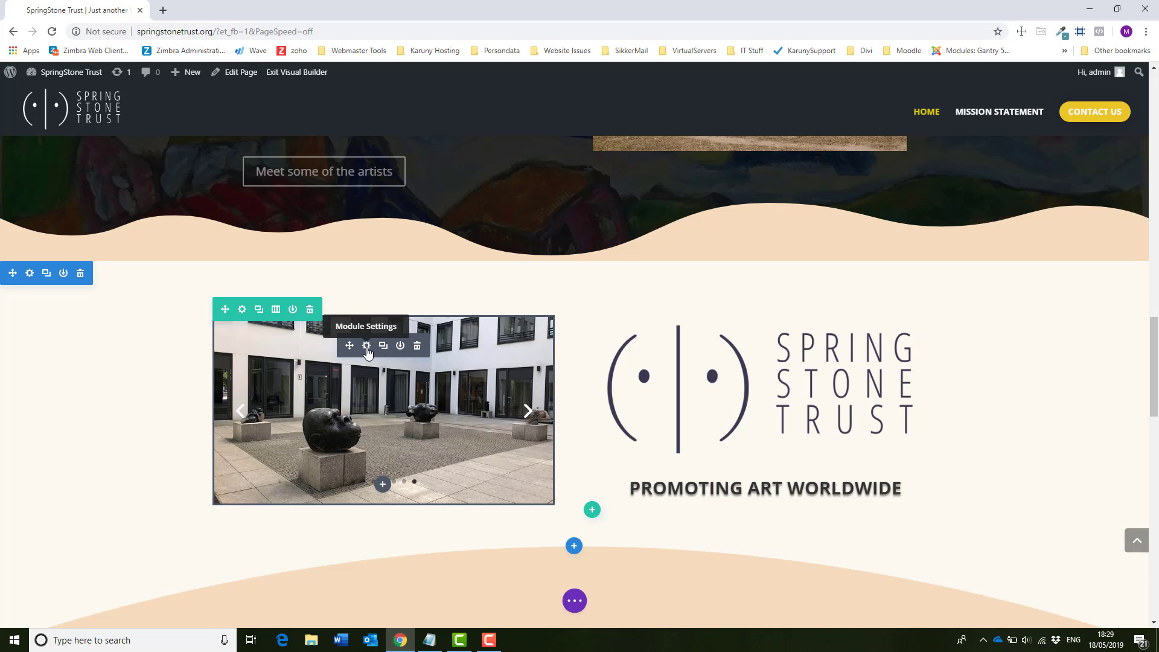
{"action": "left_click", "coordinate": [366, 346]}
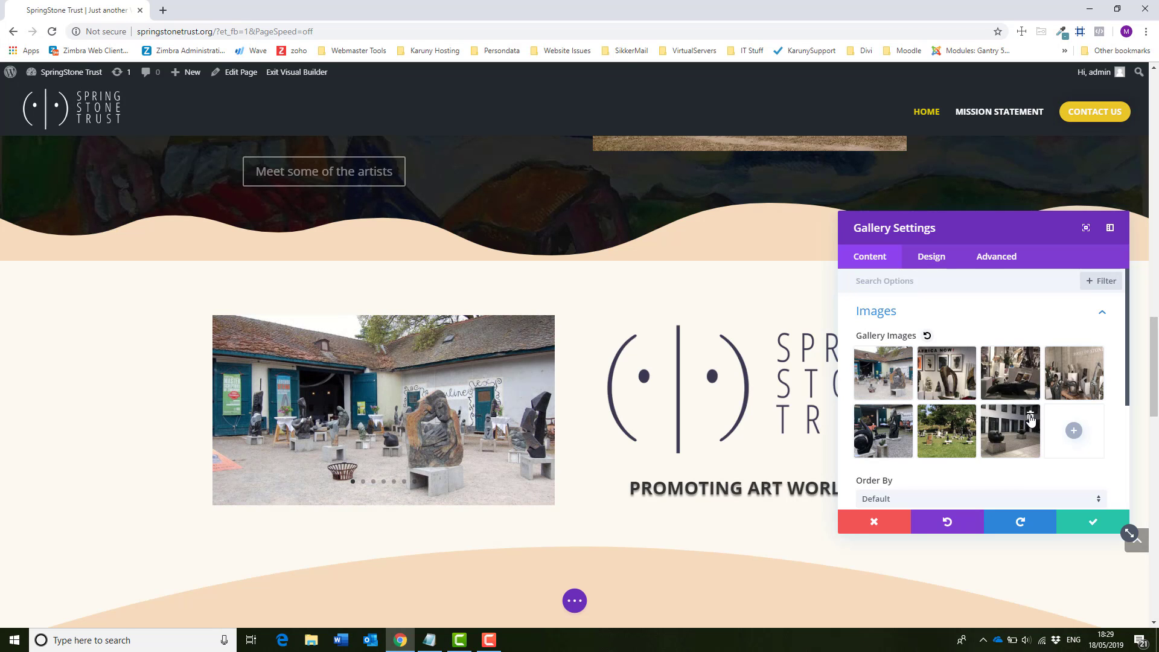
{"action": "left_click", "coordinate": [1073, 430]}
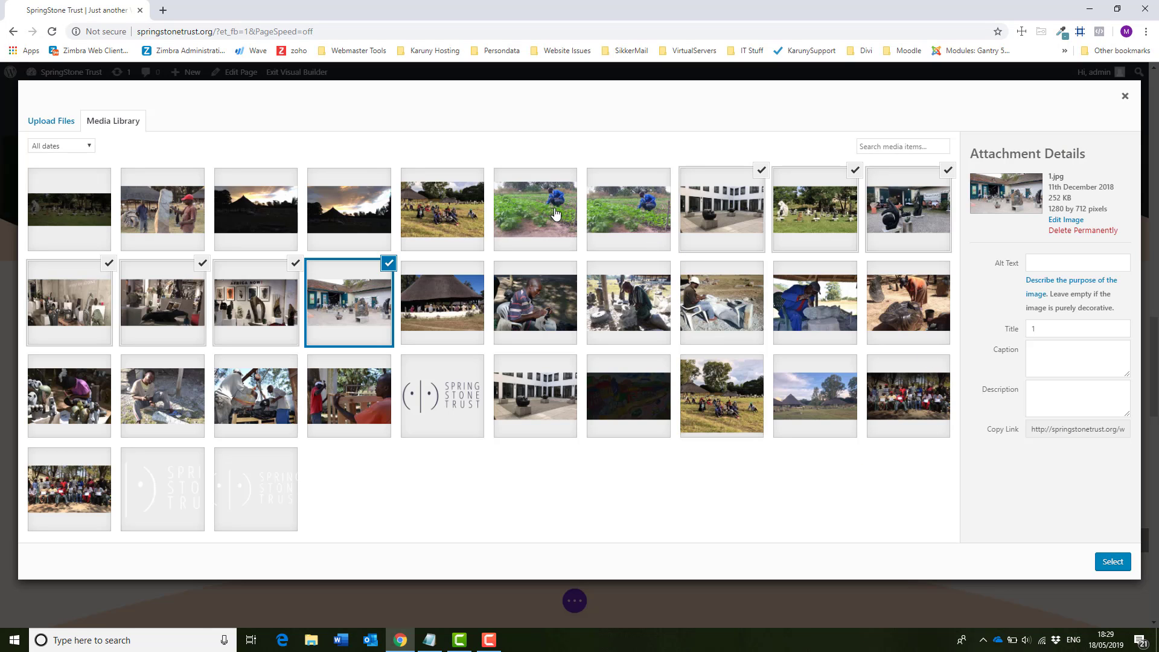
{"action": "left_click", "coordinate": [556, 214]}
{"action": "left_click", "coordinate": [1112, 561]}
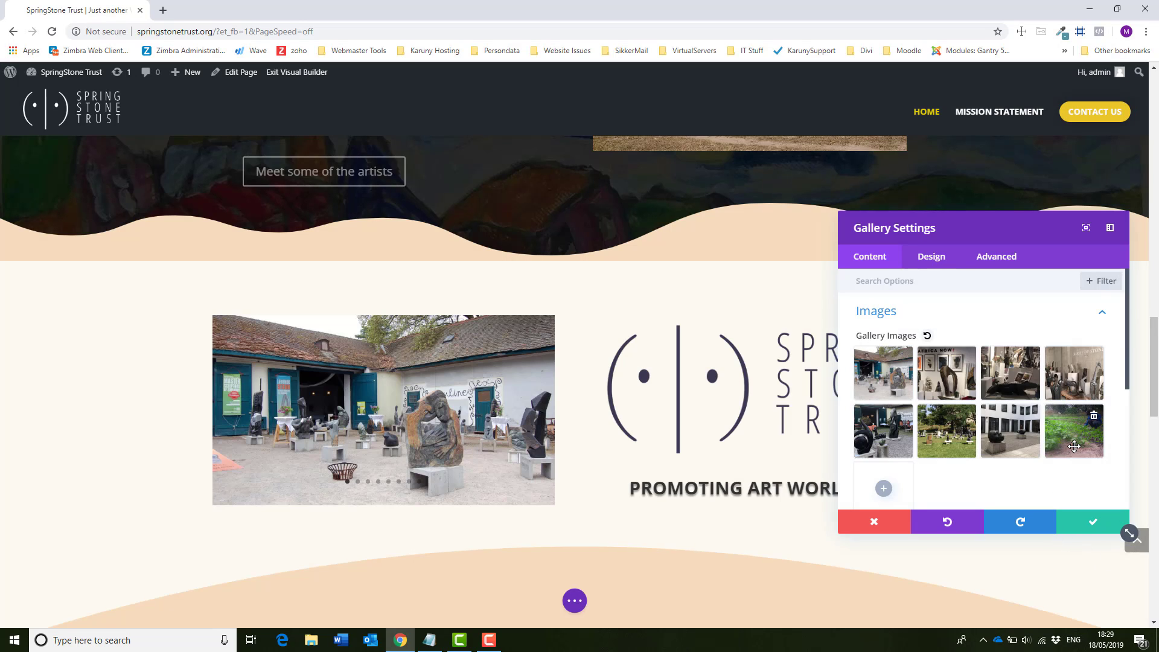
Step: Reorder the gallery images, trying the crop-field photo in the second row's second slot and placing it first
{"action": "left_click_drag", "start_coordinate": [1067, 435], "coordinate": [855, 391]}
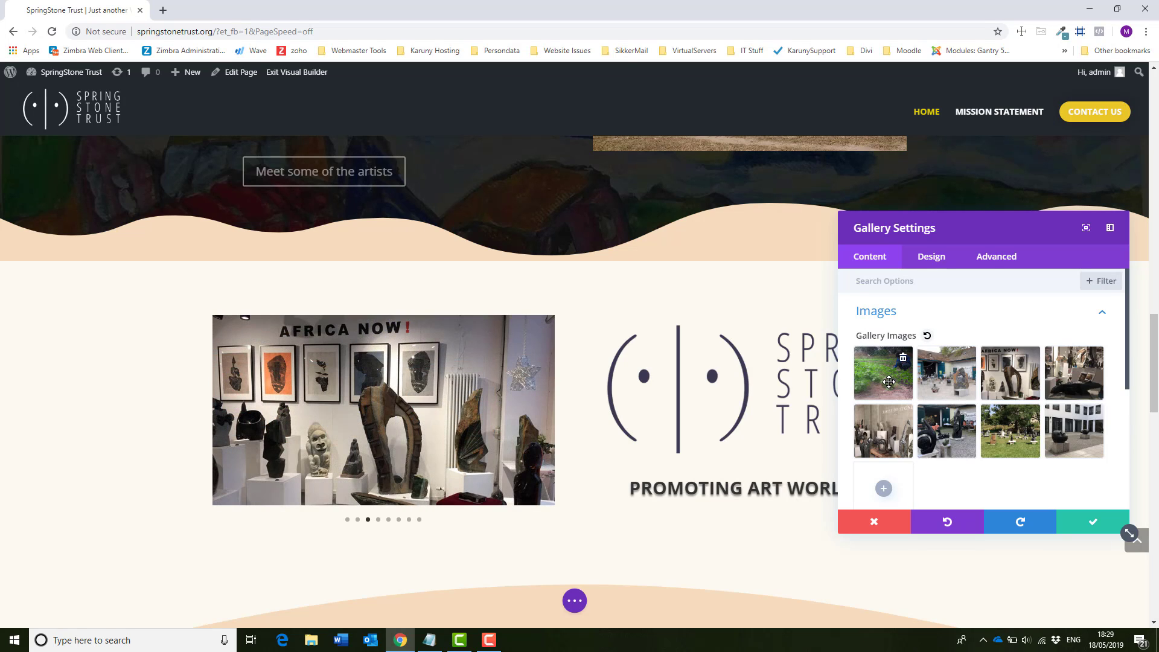
{"action": "left_click_drag", "start_coordinate": [888, 382], "coordinate": [947, 427]}
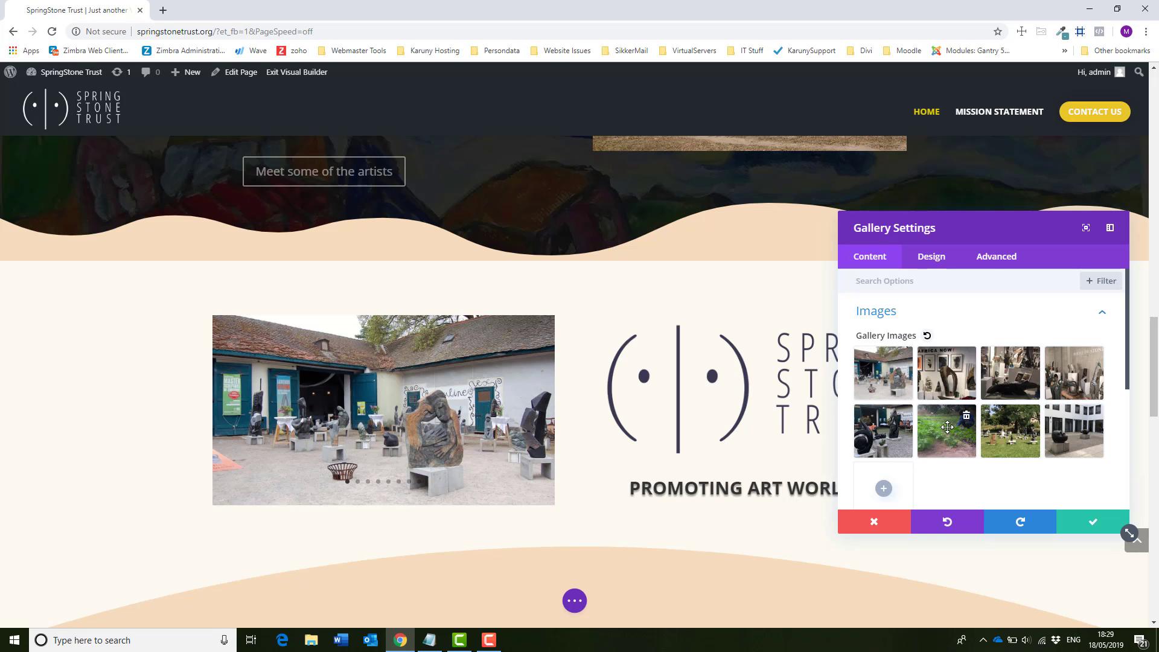
{"action": "left_click_drag", "start_coordinate": [943, 430], "coordinate": [882, 374]}
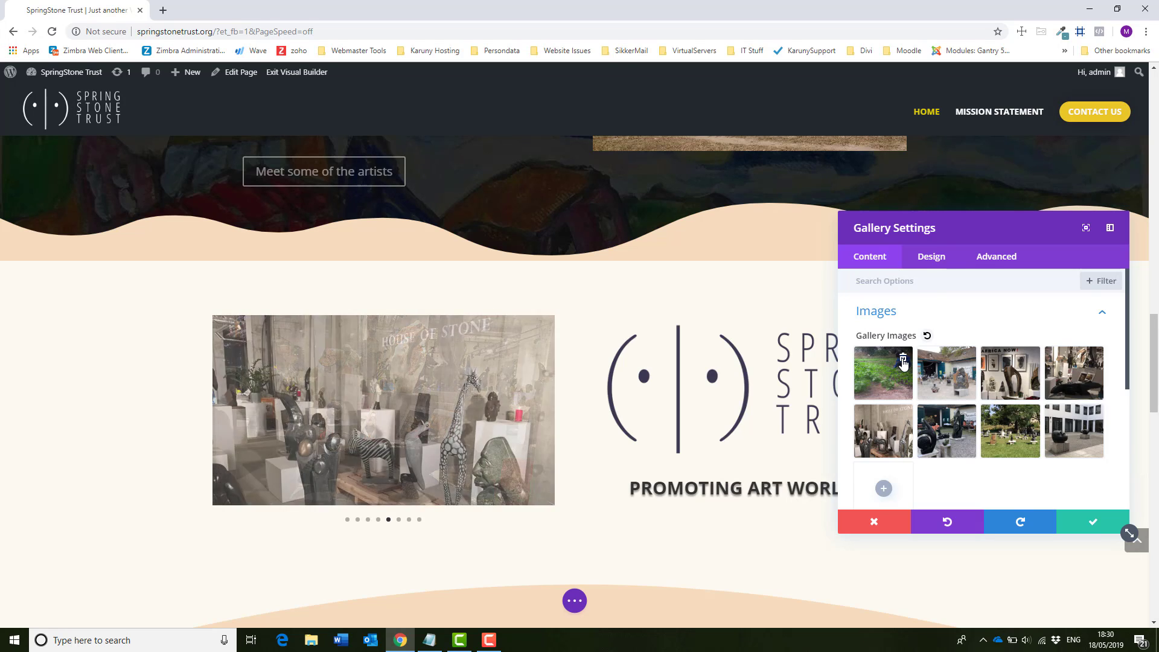
Step: Remove the crop-field photo from the gallery images and discard all changes made in the gallery settings
{"action": "left_click", "coordinate": [902, 360]}
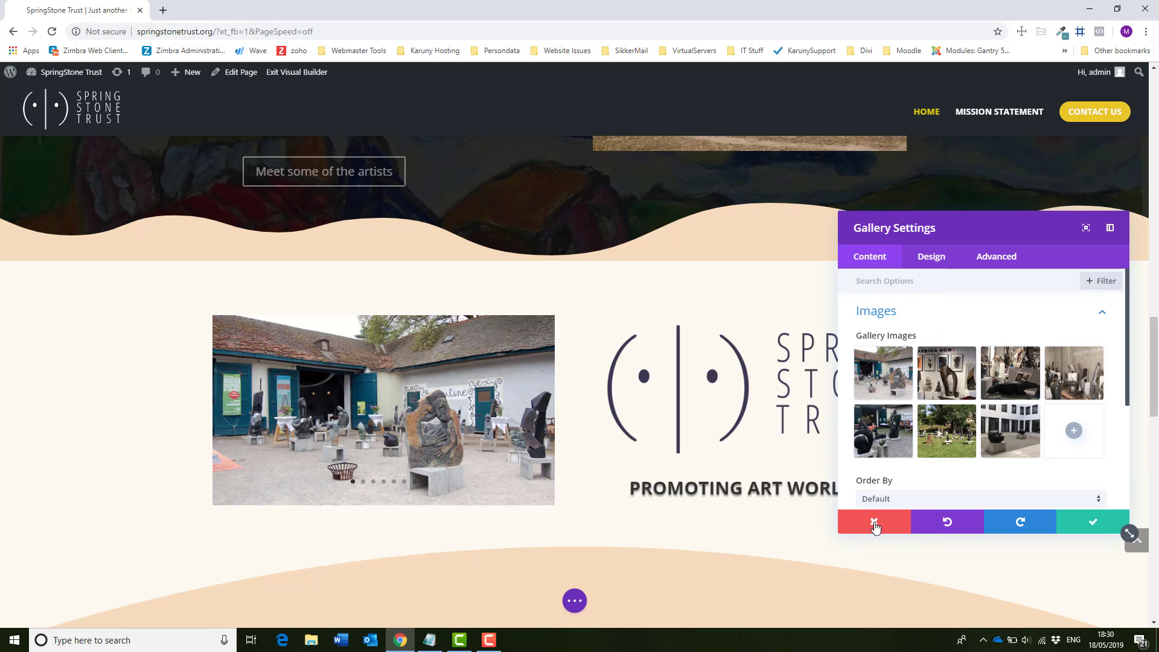
{"action": "left_click", "coordinate": [874, 522]}
Step: Open the settings of the first blurb, with the stone-carving photo, and review its text content
{"action": "scroll", "coordinate": [635, 443], "scroll_direction": "down", "scroll_amount": 6}
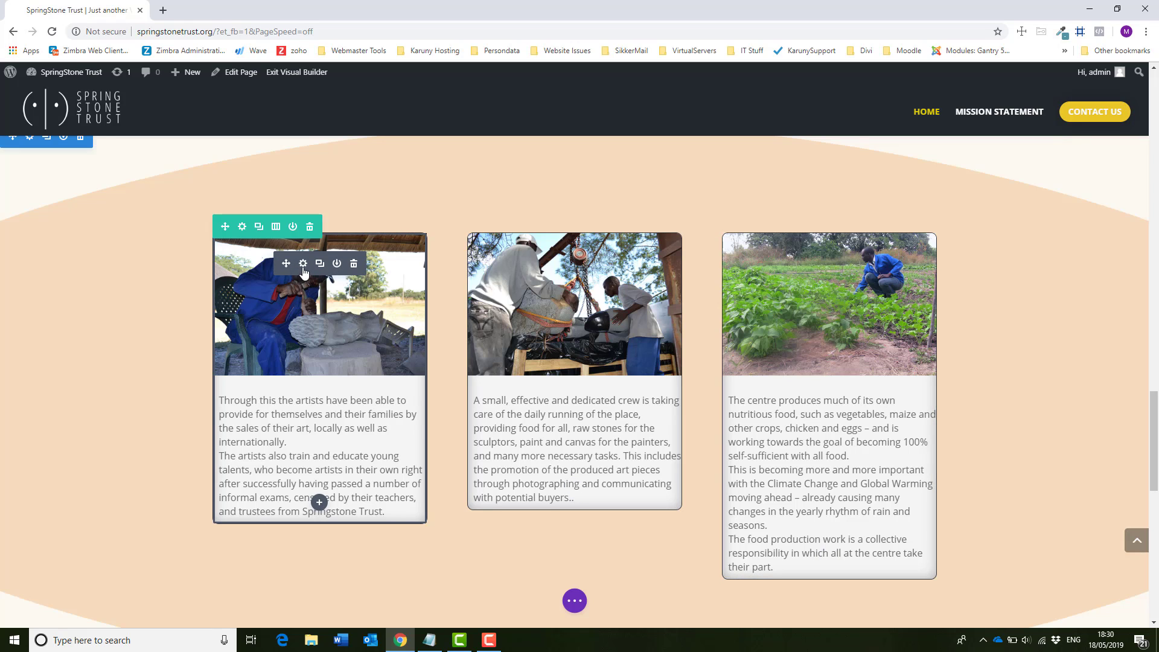
{"action": "left_click", "coordinate": [303, 265]}
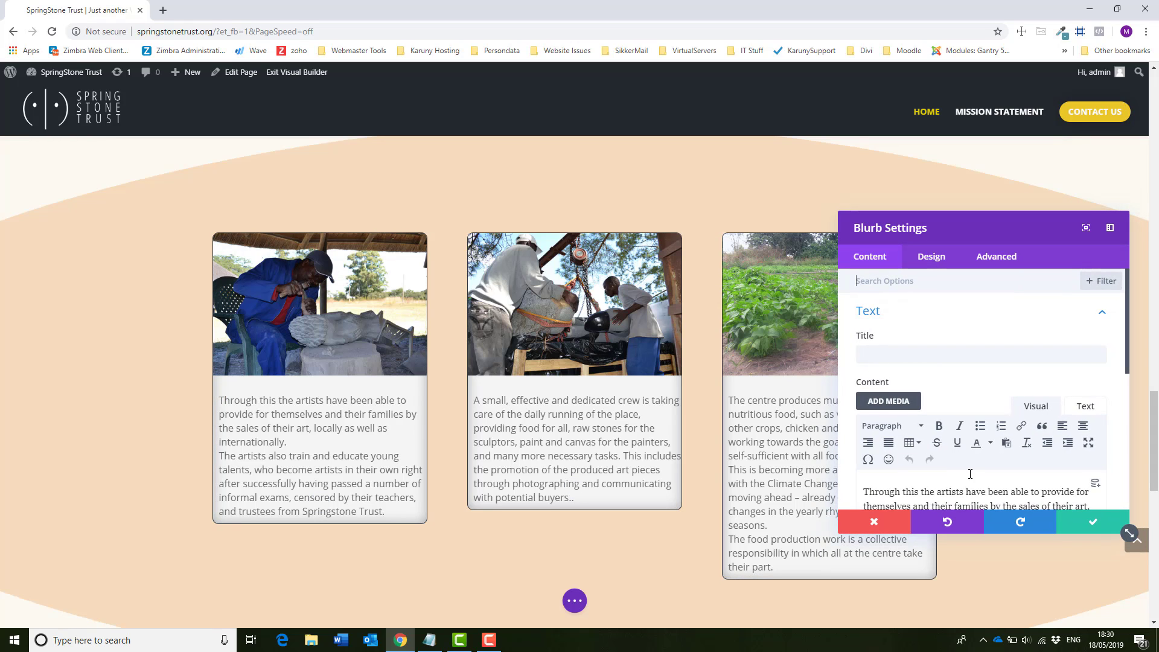
{"action": "scroll", "coordinate": [969, 473], "scroll_direction": "down", "scroll_amount": 3}
{"action": "scroll", "coordinate": [965, 459], "scroll_direction": "up", "scroll_amount": 3}
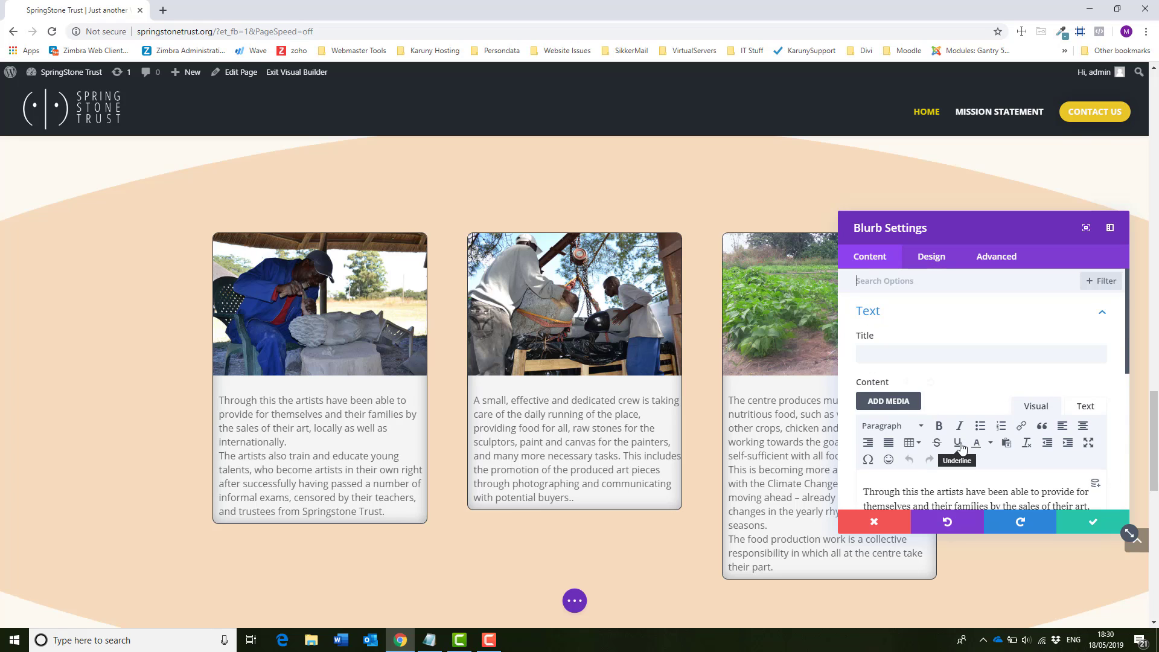
{"action": "scroll", "coordinate": [923, 438], "scroll_direction": "down", "scroll_amount": 5}
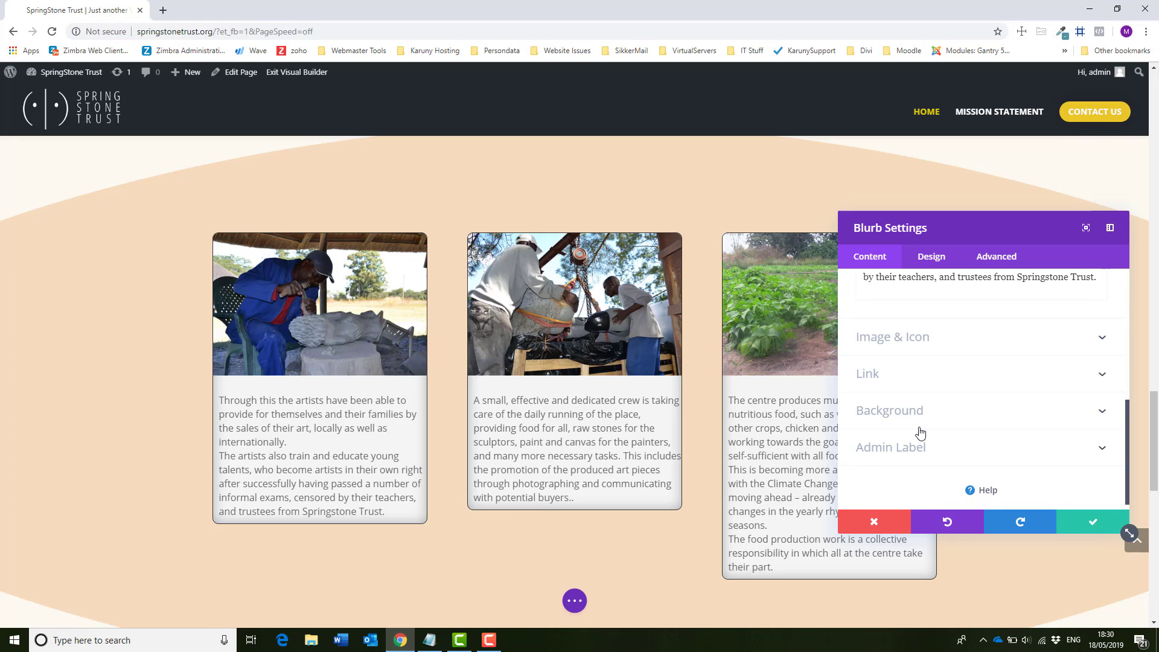
{"action": "scroll", "coordinate": [917, 350], "scroll_direction": "up", "scroll_amount": 2}
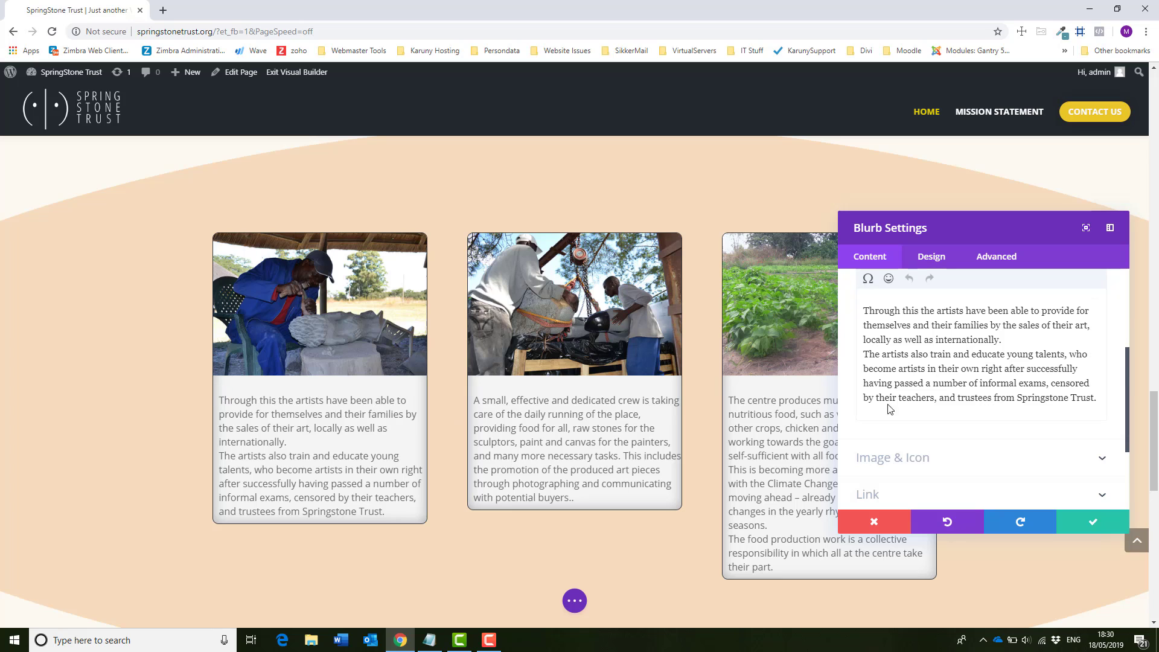
{"action": "scroll", "coordinate": [887, 409], "scroll_direction": "down", "scroll_amount": 2}
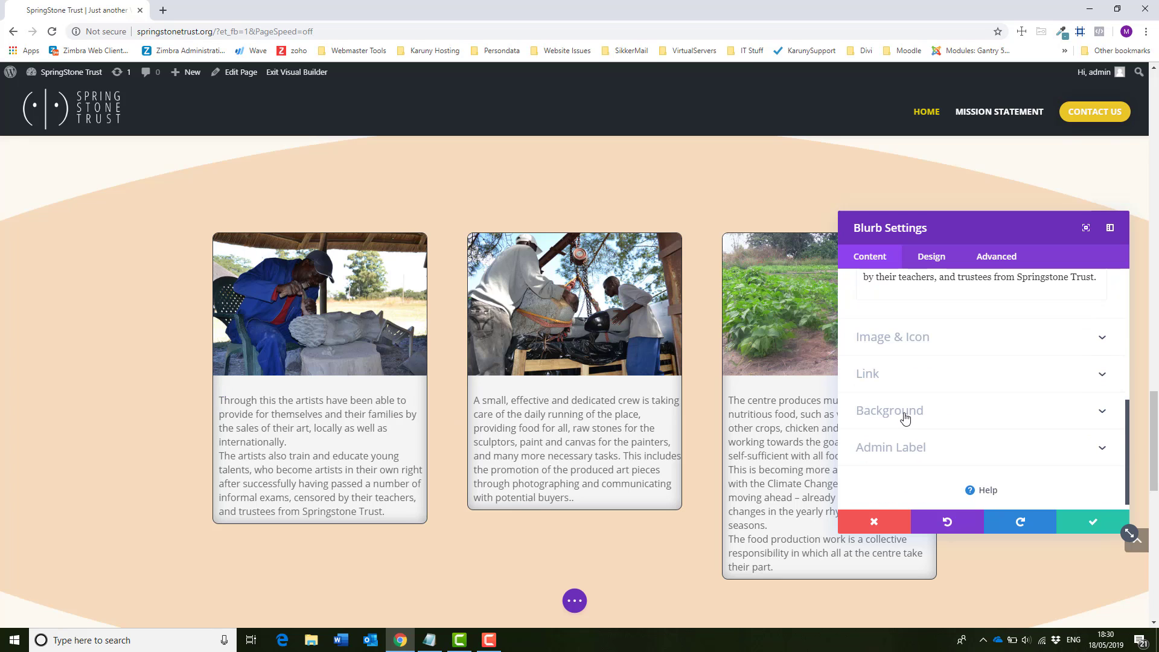
Step: View the stone-carving blurb's image and link options, closing its settings without changes
{"action": "left_click", "coordinate": [921, 345]}
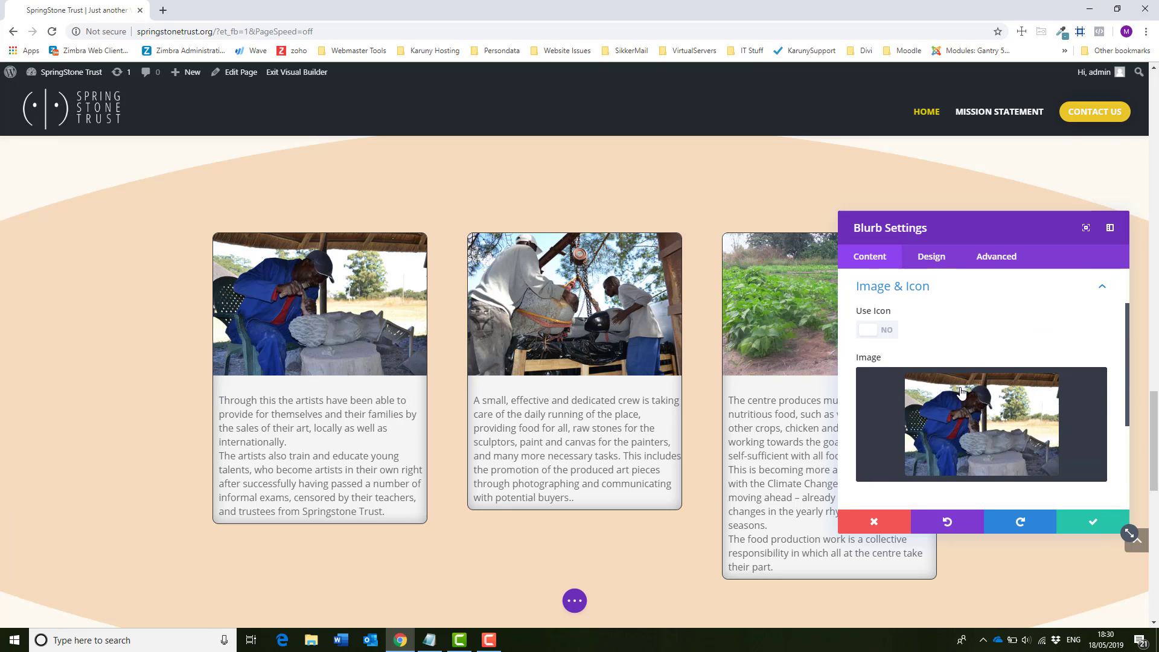
{"action": "scroll", "coordinate": [959, 408], "scroll_direction": "down", "scroll_amount": 3}
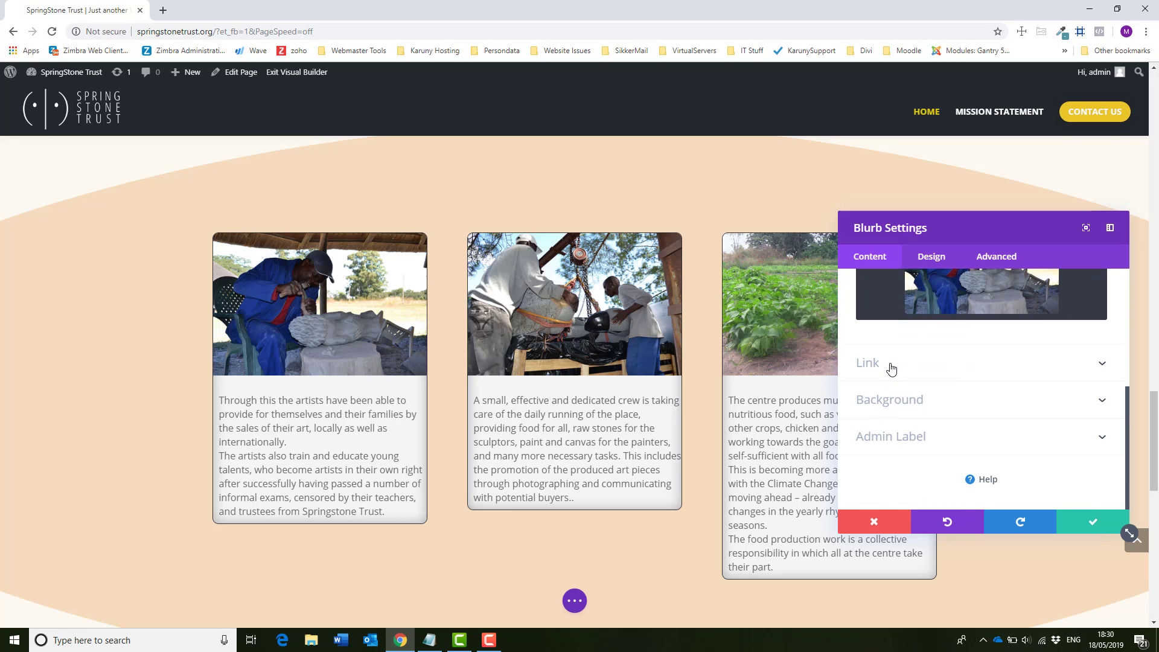
{"action": "left_click", "coordinate": [890, 365]}
{"action": "scroll", "coordinate": [901, 399], "scroll_direction": "up", "scroll_amount": 1}
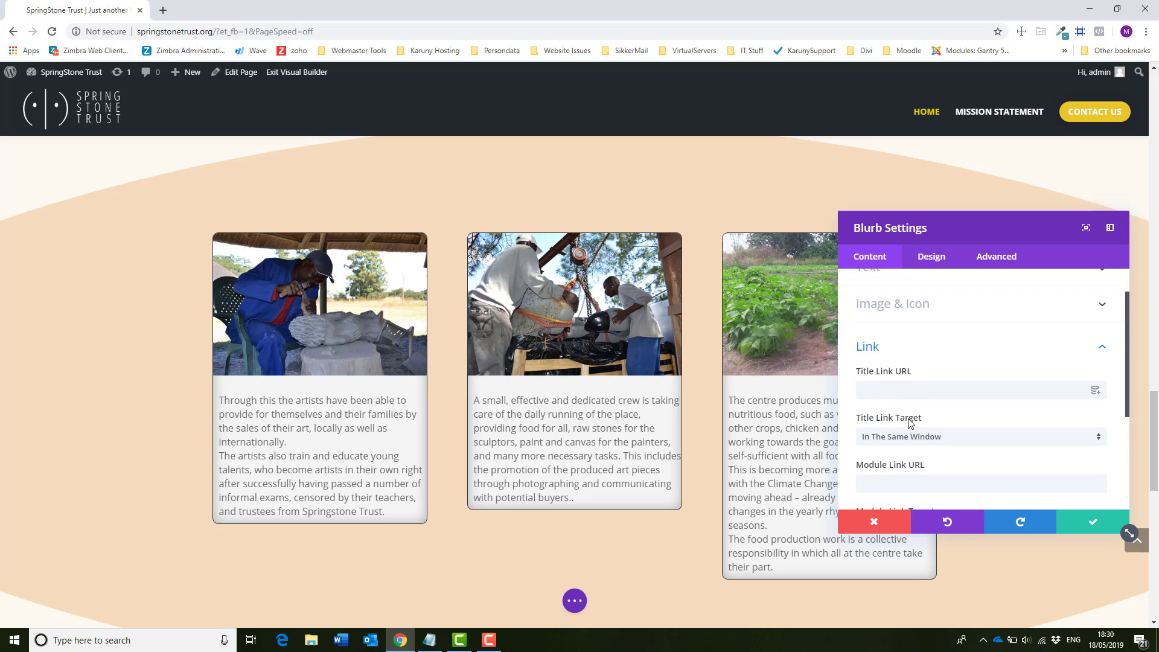
{"action": "scroll", "coordinate": [911, 424], "scroll_direction": "down", "scroll_amount": 2}
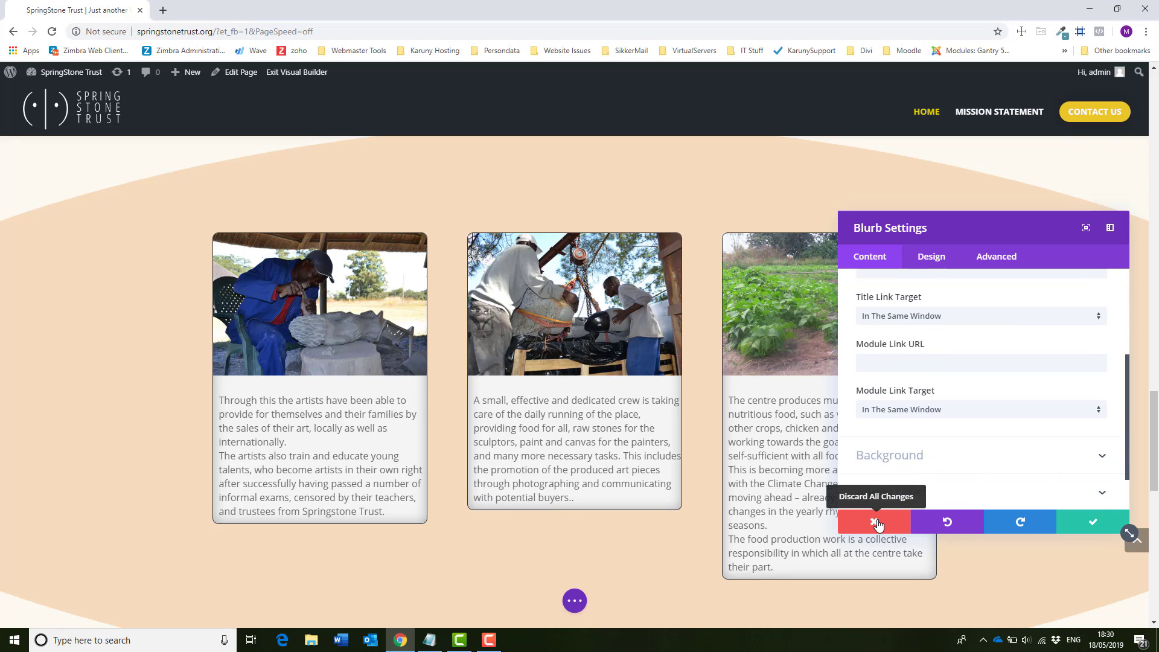
{"action": "left_click", "coordinate": [875, 522]}
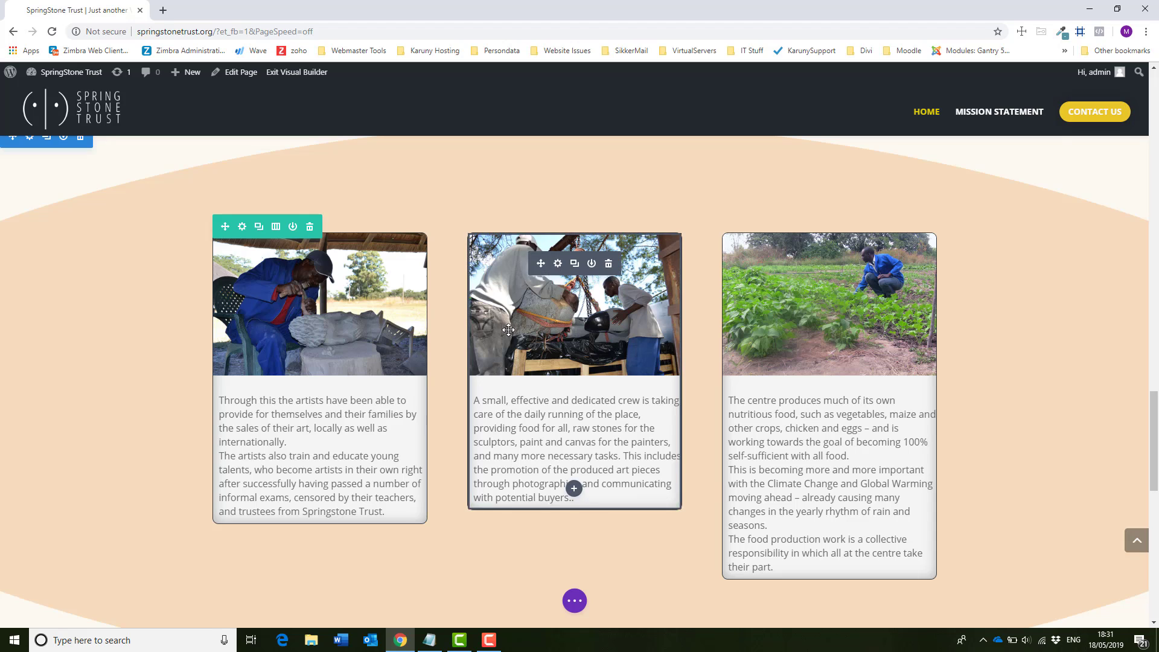
Step: Review the text and image settings of the seated-group blurb beside the contact form and close them without changes
{"action": "scroll", "coordinate": [380, 457], "scroll_direction": "down", "scroll_amount": 1}
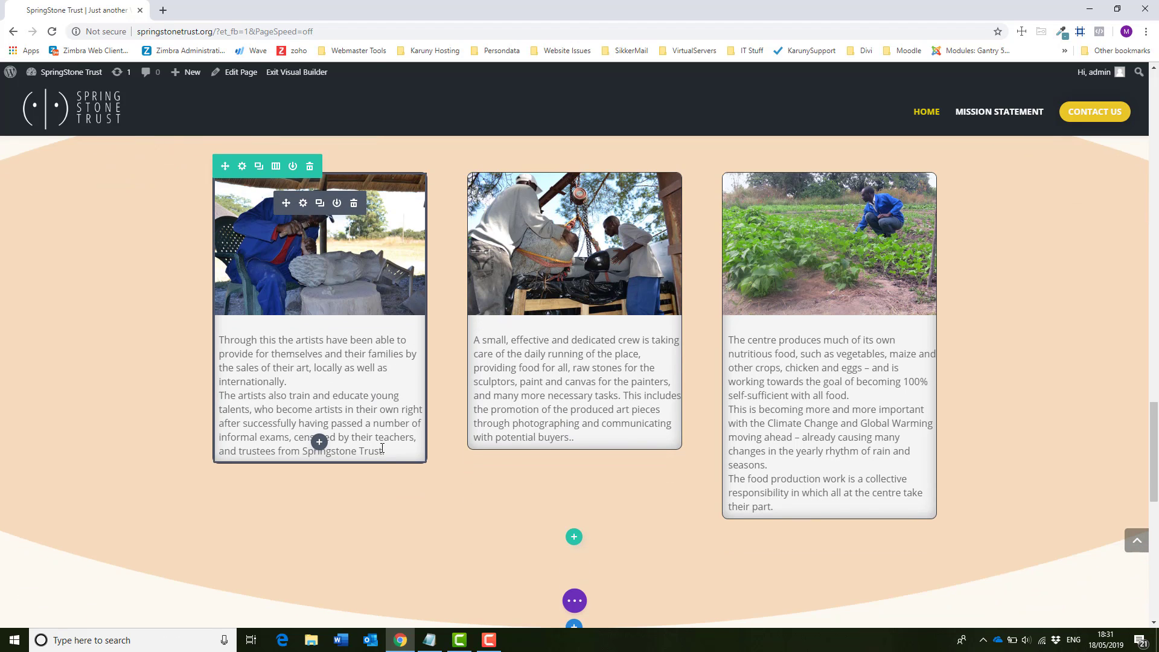
{"action": "scroll", "coordinate": [382, 448], "scroll_direction": "down", "scroll_amount": 1}
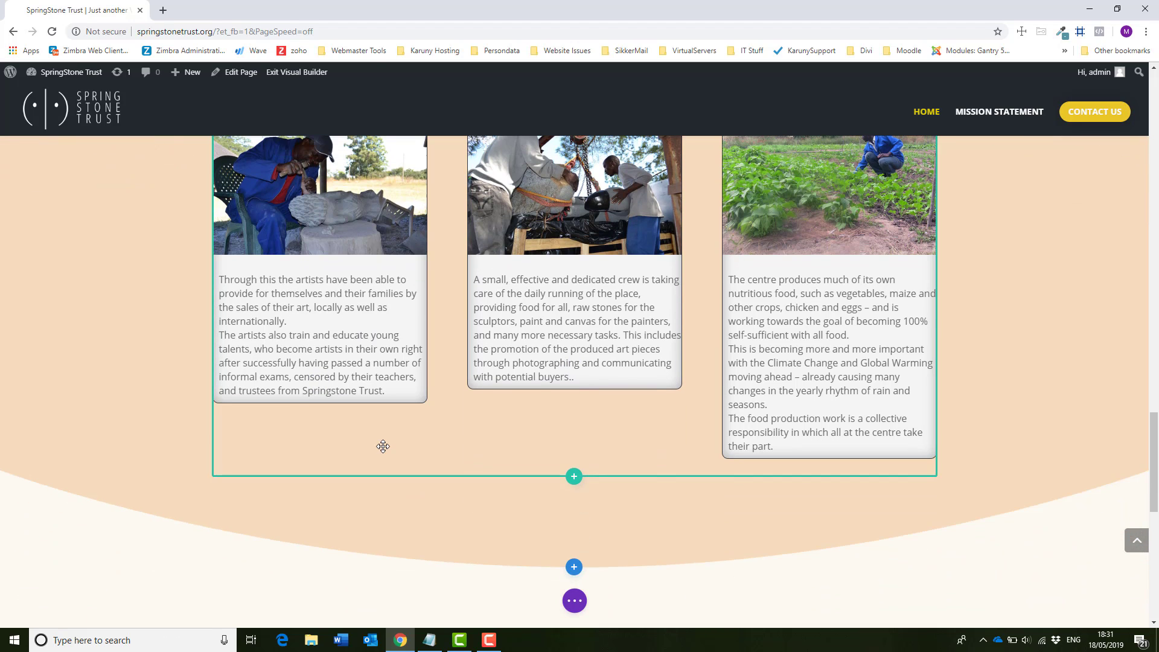
{"action": "scroll", "coordinate": [382, 446], "scroll_direction": "down", "scroll_amount": 6}
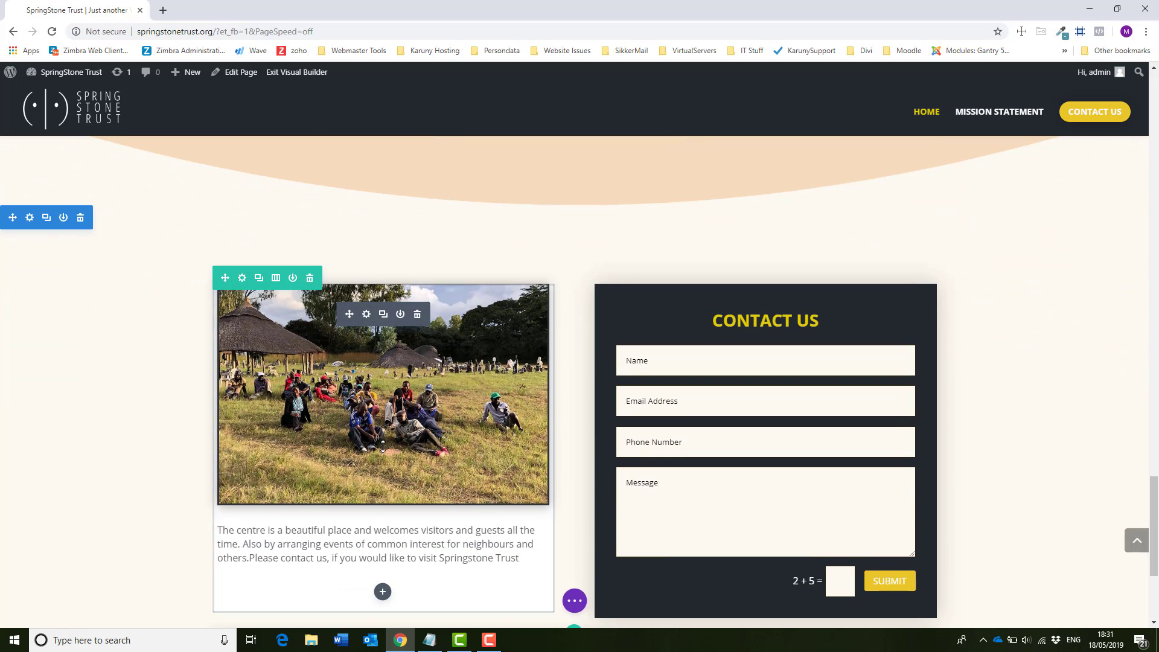
{"action": "left_click", "coordinate": [366, 313]}
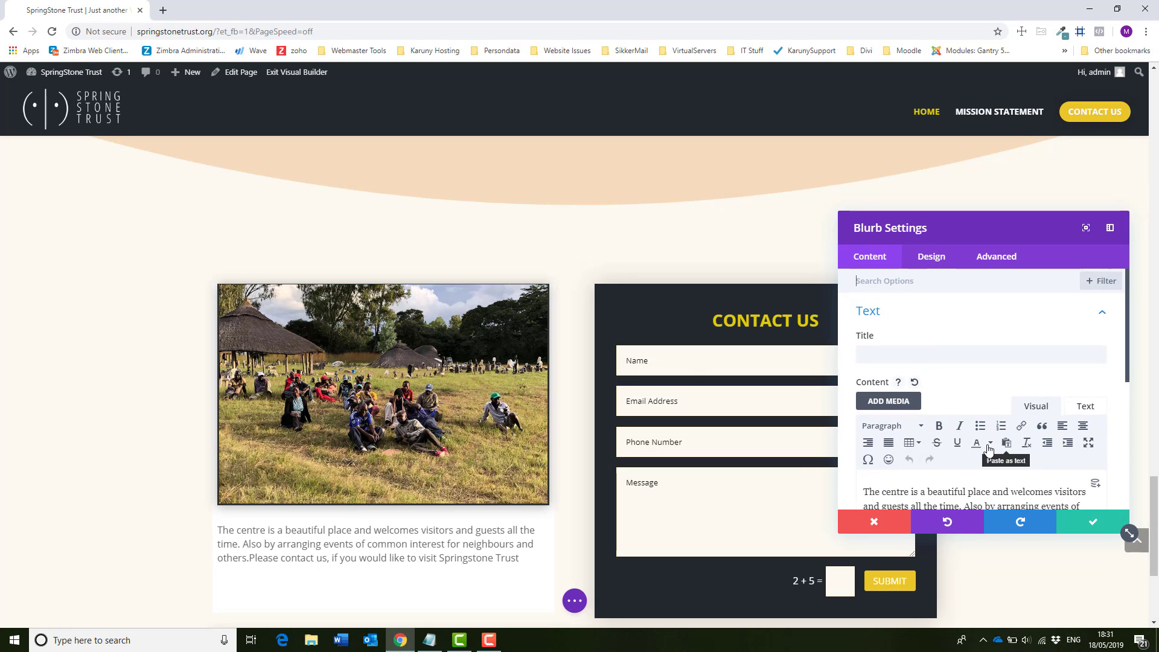
{"action": "scroll", "coordinate": [988, 445], "scroll_direction": "down", "scroll_amount": 1}
{"action": "scroll", "coordinate": [988, 445], "scroll_direction": "down", "scroll_amount": 3}
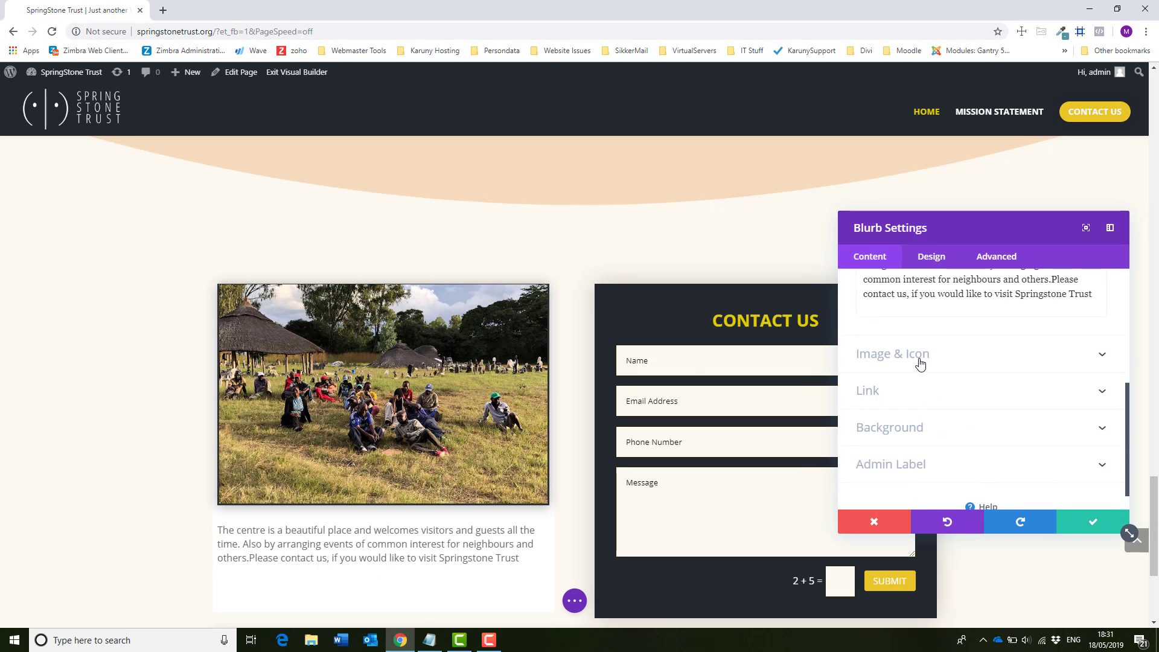
{"action": "left_click", "coordinate": [919, 363]}
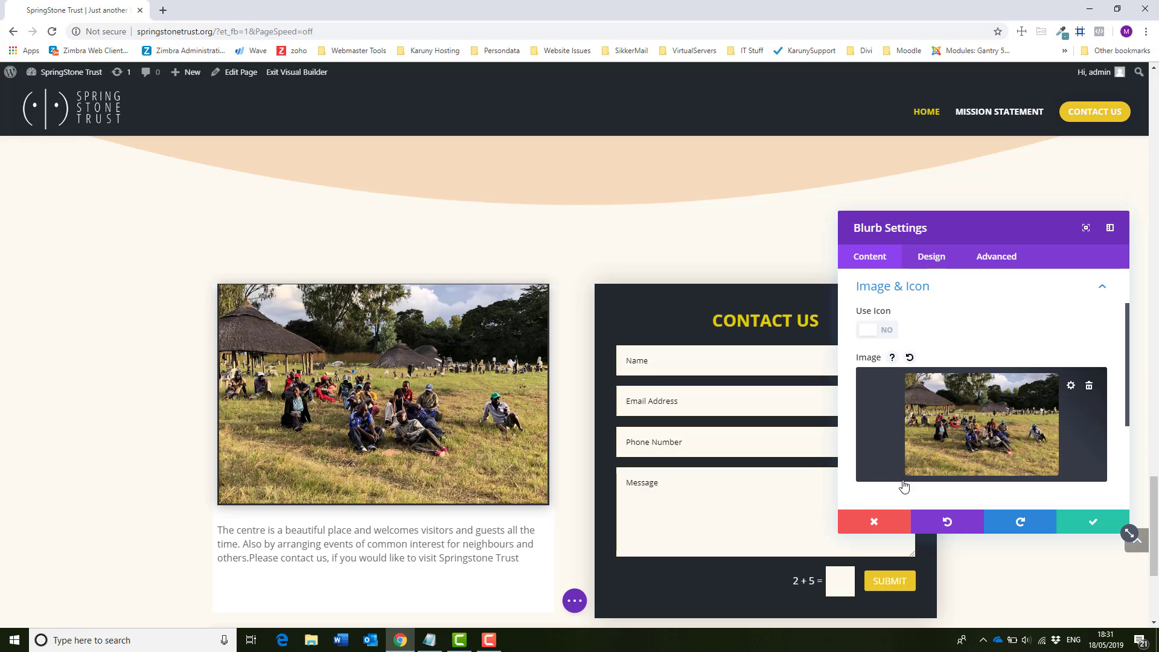
{"action": "left_click", "coordinate": [874, 522]}
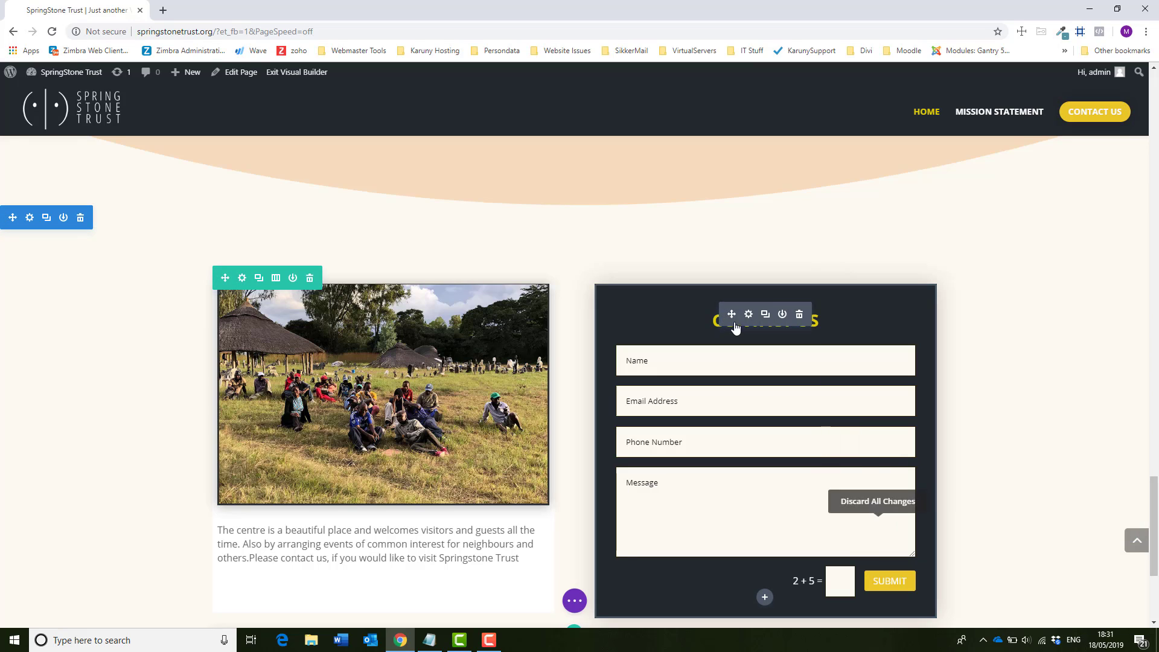
Step: View the Contact Us form's field settings, close them without changes, and look over the registration details and footer
{"action": "left_click", "coordinate": [749, 314]}
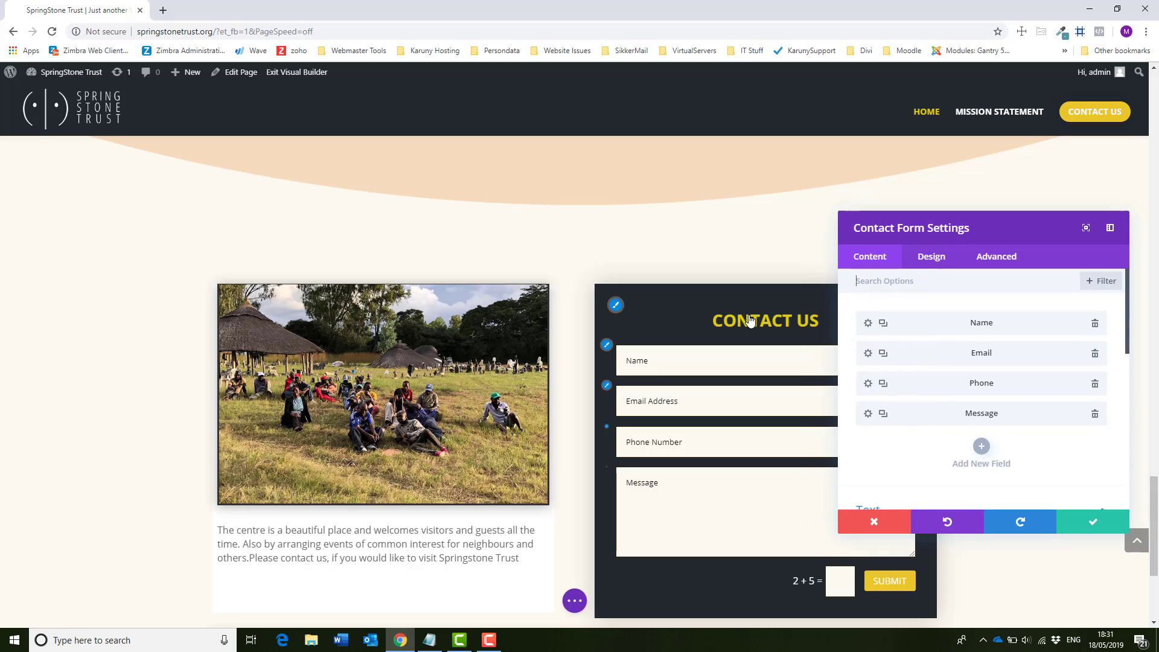
{"action": "left_click", "coordinate": [874, 522]}
{"action": "scroll", "coordinate": [754, 512], "scroll_direction": "down", "scroll_amount": 3}
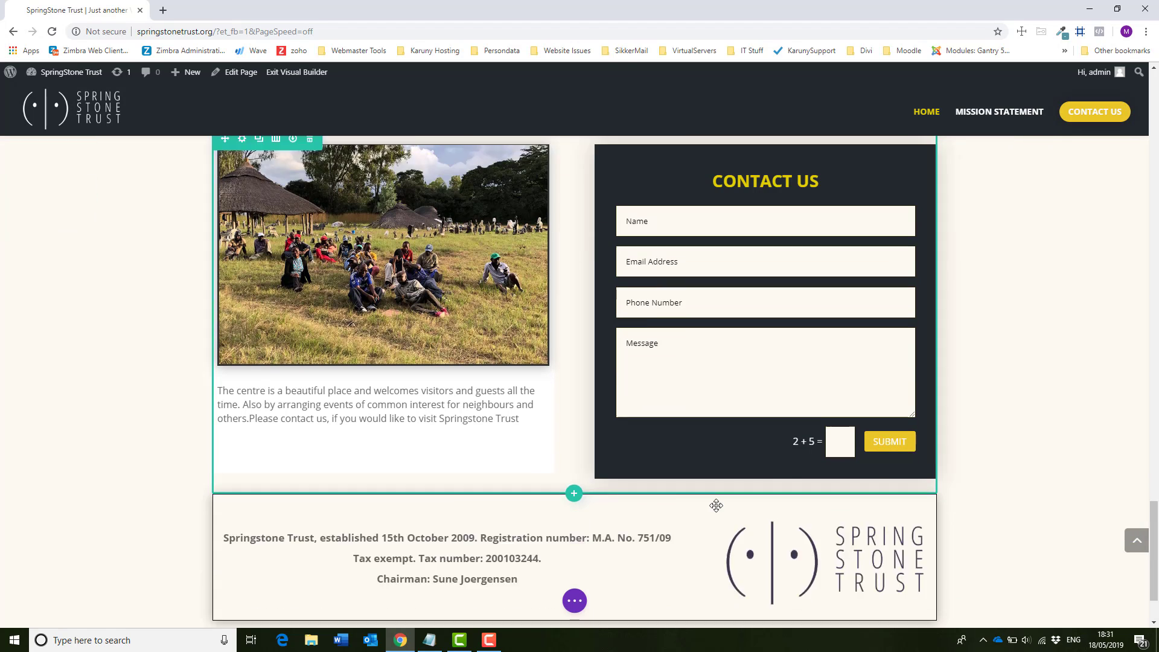
{"action": "scroll", "coordinate": [709, 502], "scroll_direction": "down", "scroll_amount": 1}
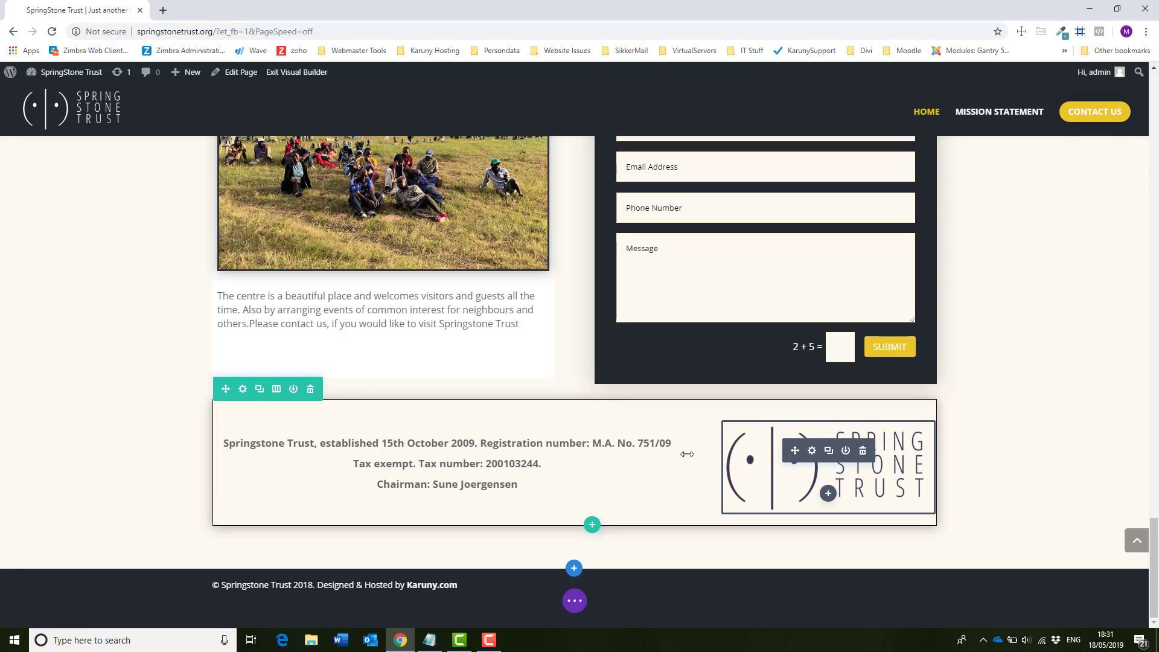
Step: Exit the Visual Builder on the homepage, discarding all unsaved changes
{"action": "scroll", "coordinate": [638, 419], "scroll_direction": "up", "scroll_amount": 2}
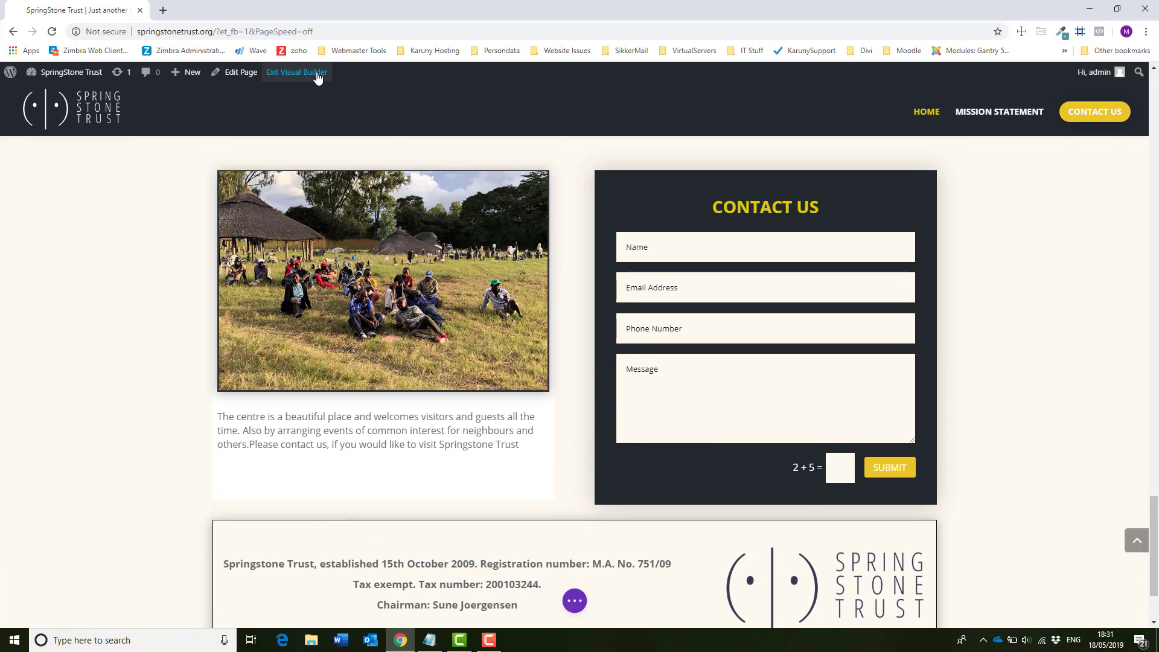
{"action": "left_click", "coordinate": [318, 73]}
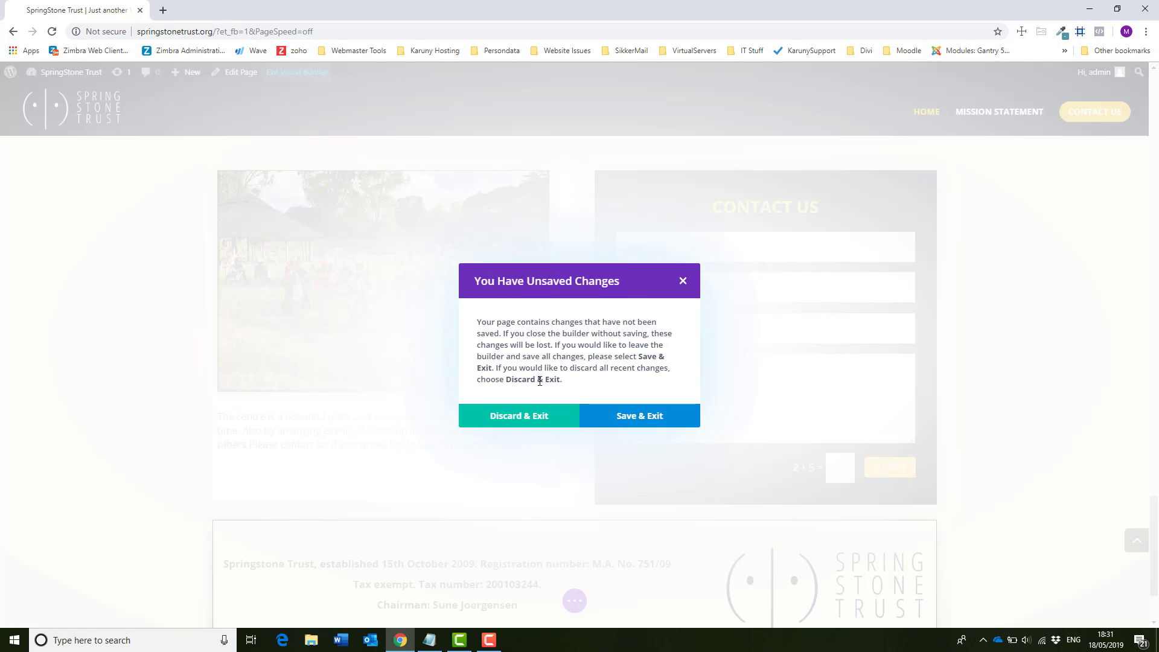
{"action": "left_click", "coordinate": [526, 424]}
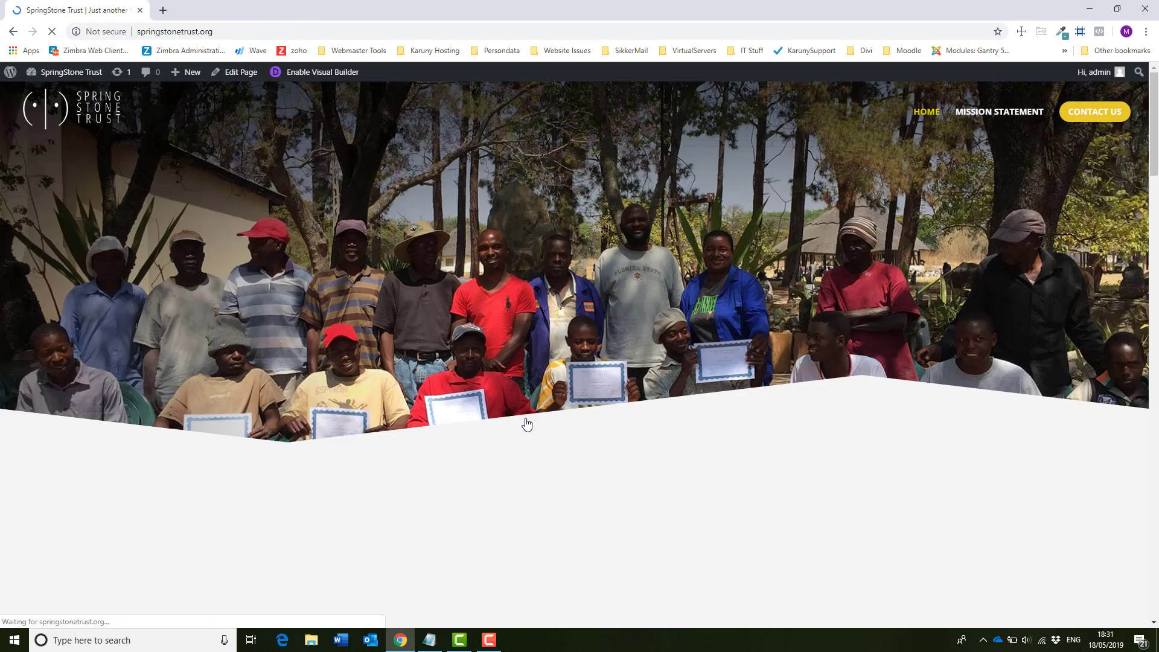
Step: Open the Mission Statement page and look over its header and the list of Trust objectives
{"action": "left_click", "coordinate": [988, 113]}
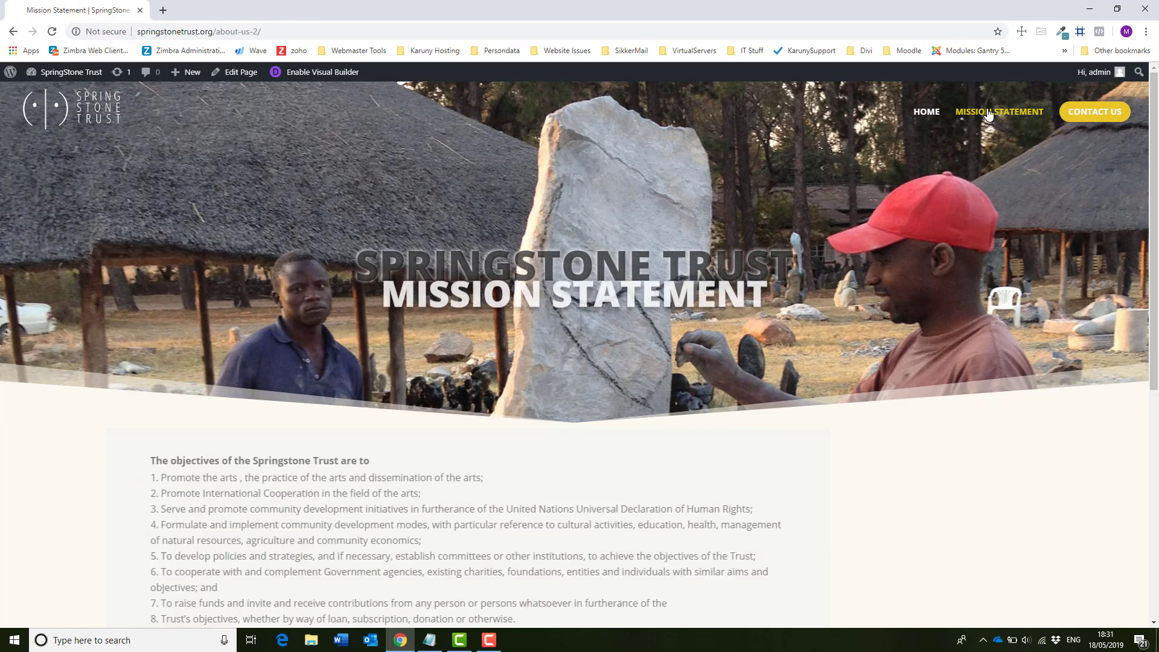
{"action": "scroll", "coordinate": [817, 310], "scroll_direction": "down", "scroll_amount": 3}
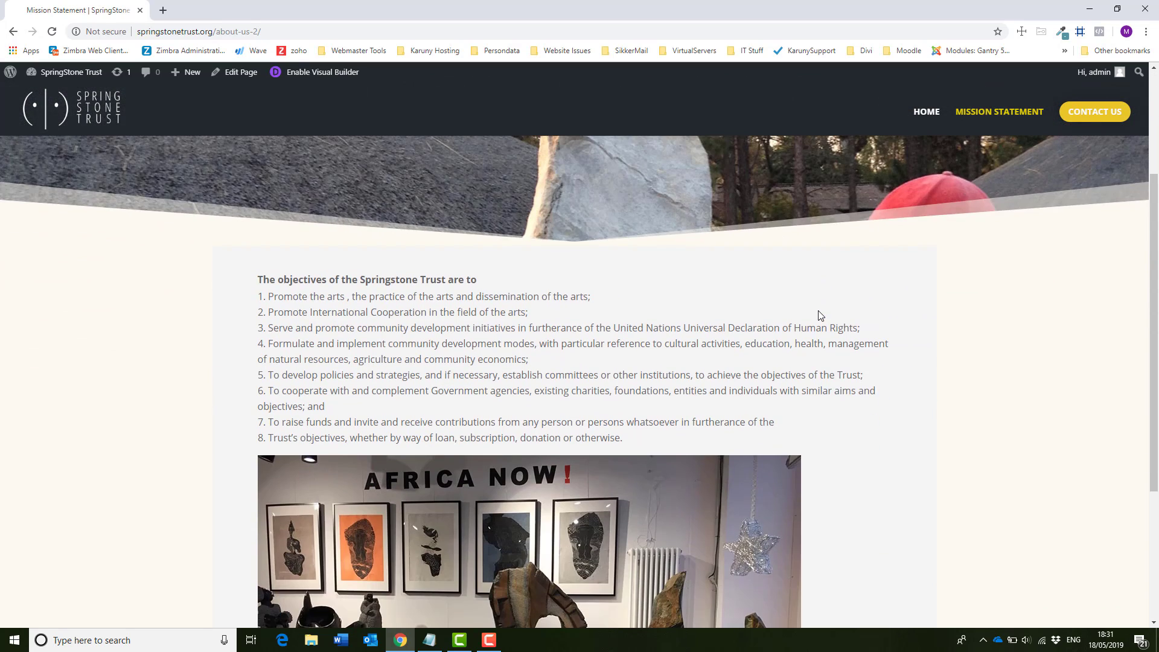
{"action": "scroll", "coordinate": [817, 310], "scroll_direction": "up", "scroll_amount": 2}
{"action": "scroll", "coordinate": [817, 311], "scroll_direction": "up", "scroll_amount": 1}
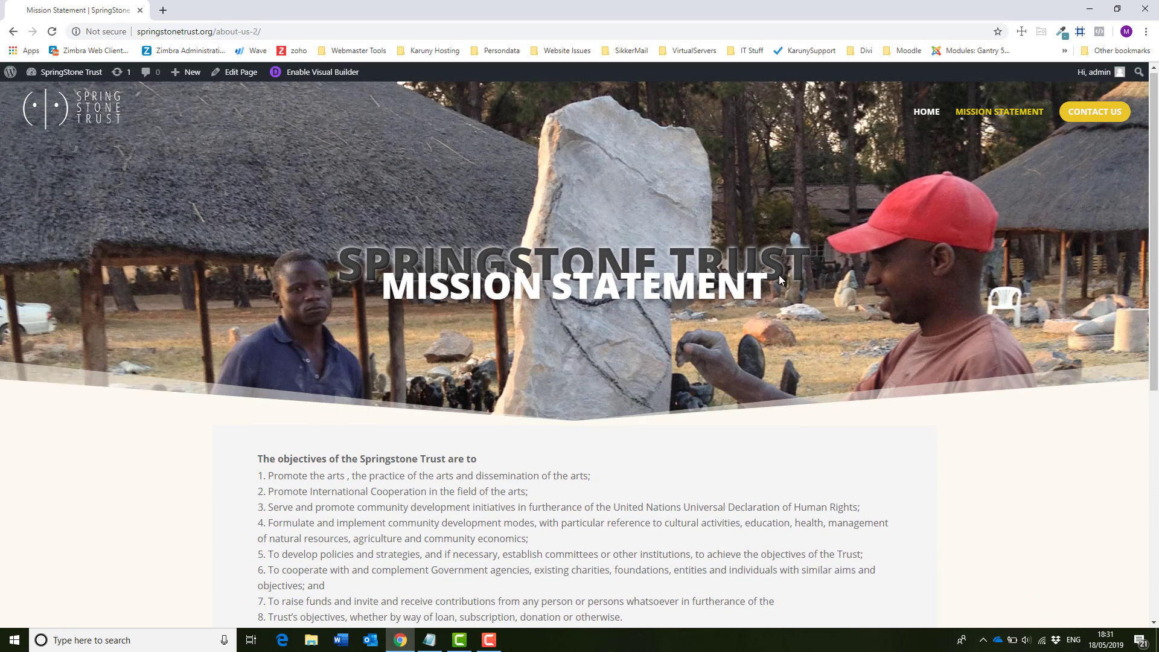
Step: Enable the Visual Builder on the Mission Statement page and view the header section's background image, closing the settings without changes
{"action": "left_click", "coordinate": [324, 73]}
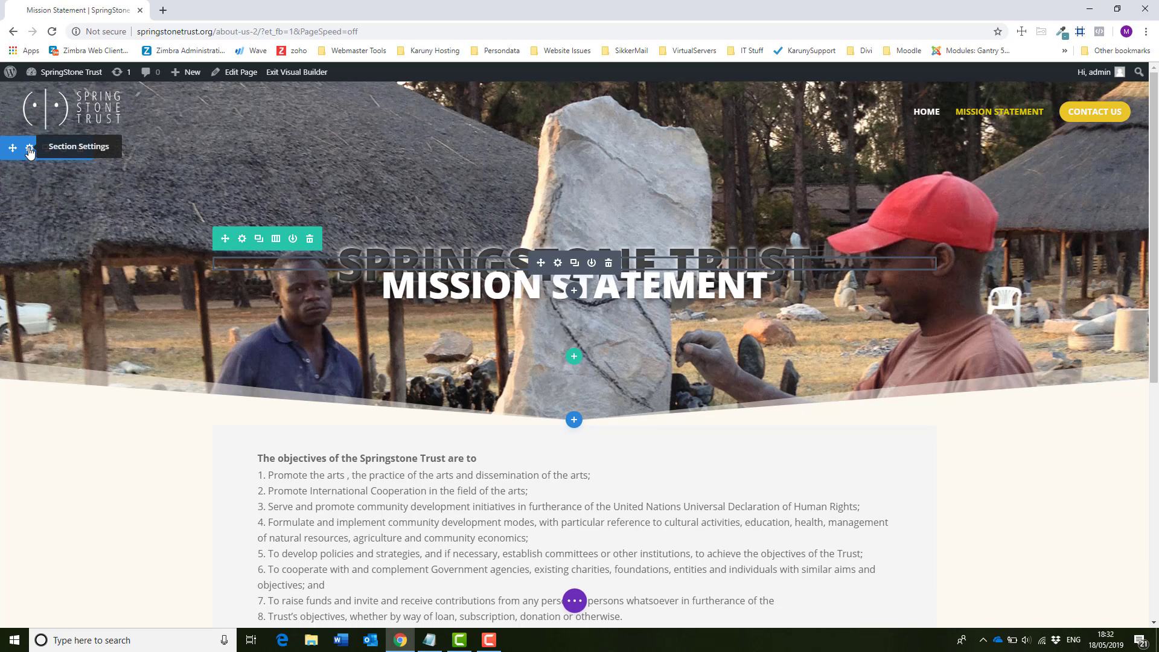
{"action": "left_click", "coordinate": [29, 148]}
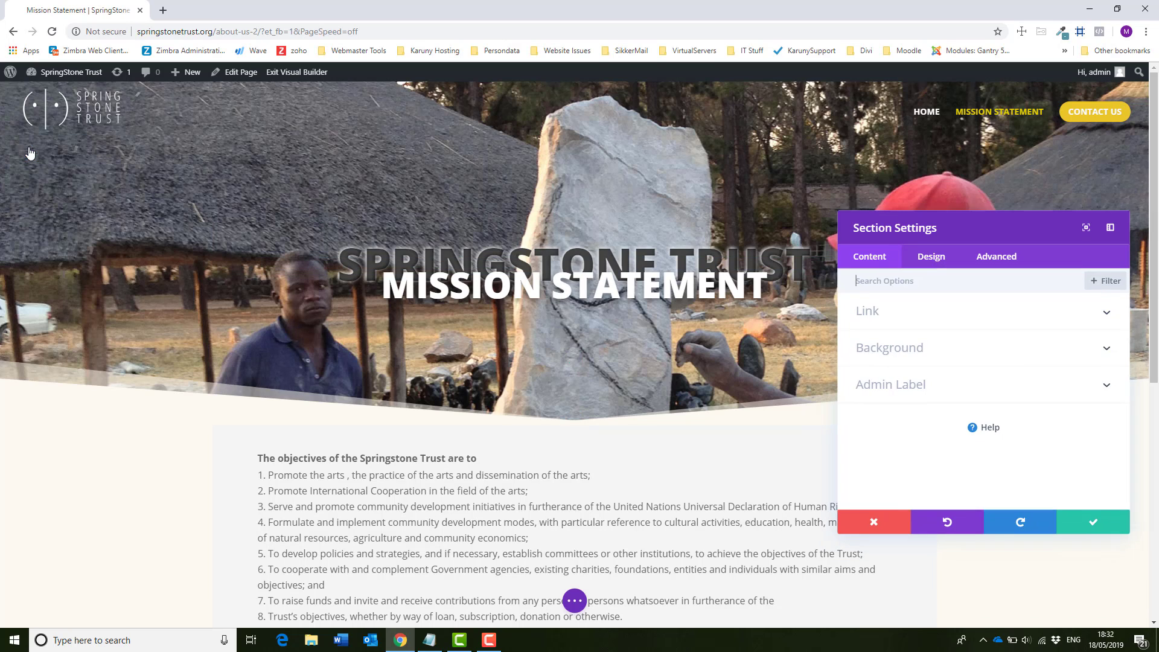
{"action": "left_click", "coordinate": [889, 356]}
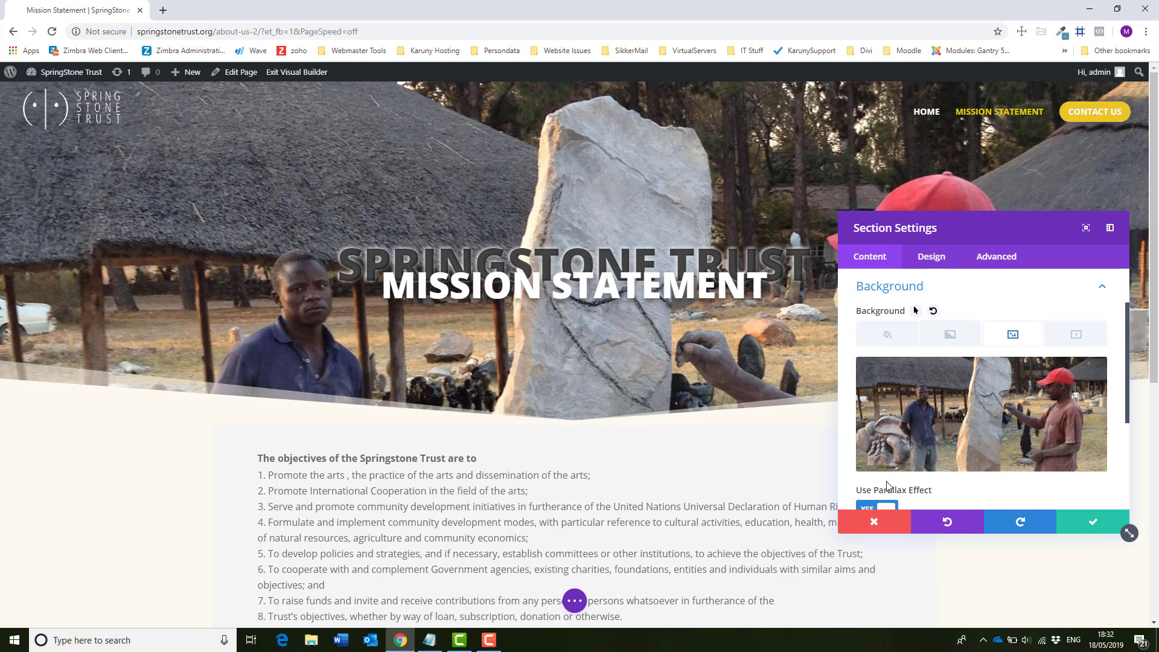
{"action": "left_click", "coordinate": [876, 520]}
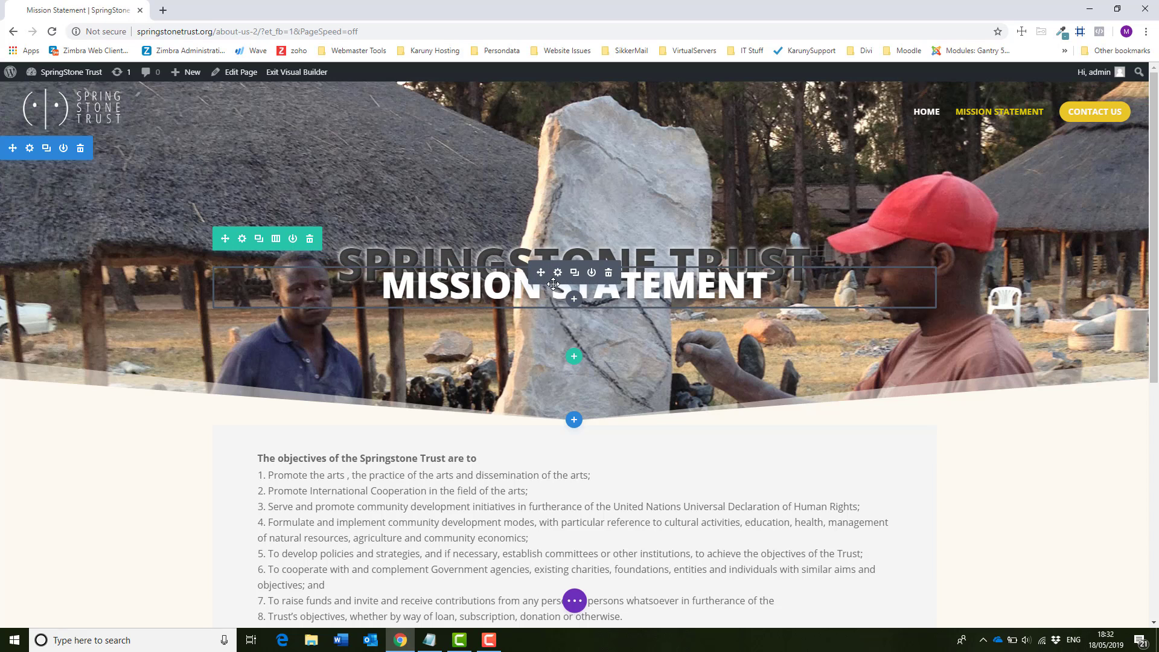
Step: View the content settings of the Trust objectives text module, then close them without changes
{"action": "scroll", "coordinate": [483, 386], "scroll_direction": "down", "scroll_amount": 1}
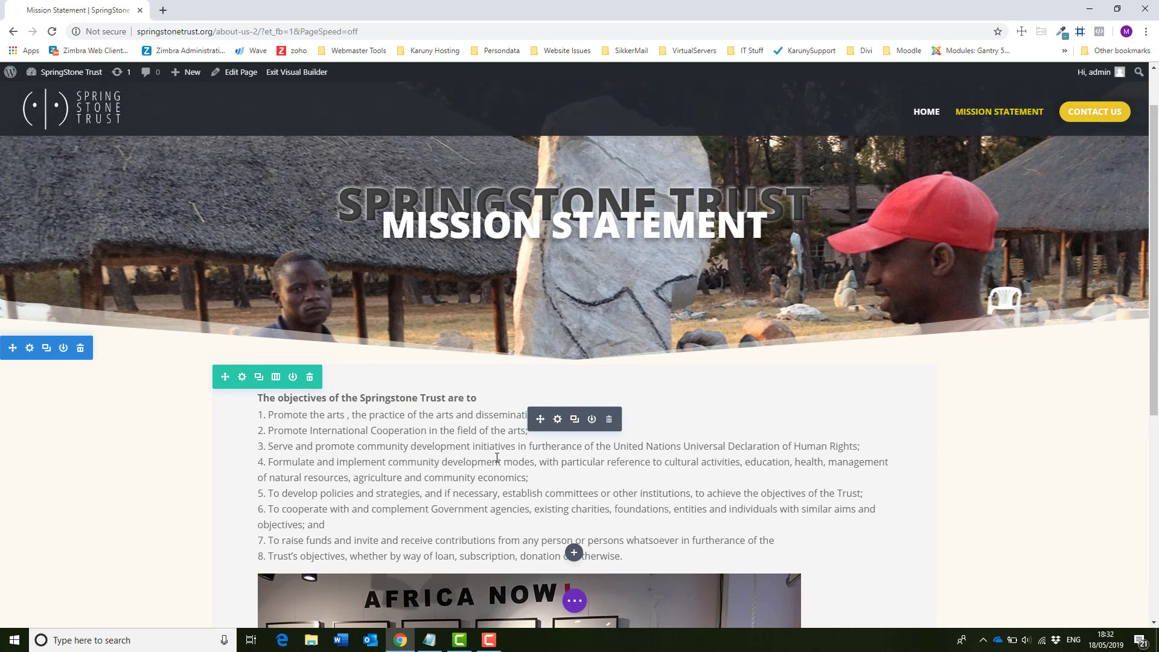
{"action": "left_click", "coordinate": [557, 419]}
{"action": "scroll", "coordinate": [956, 468], "scroll_direction": "down", "scroll_amount": 3}
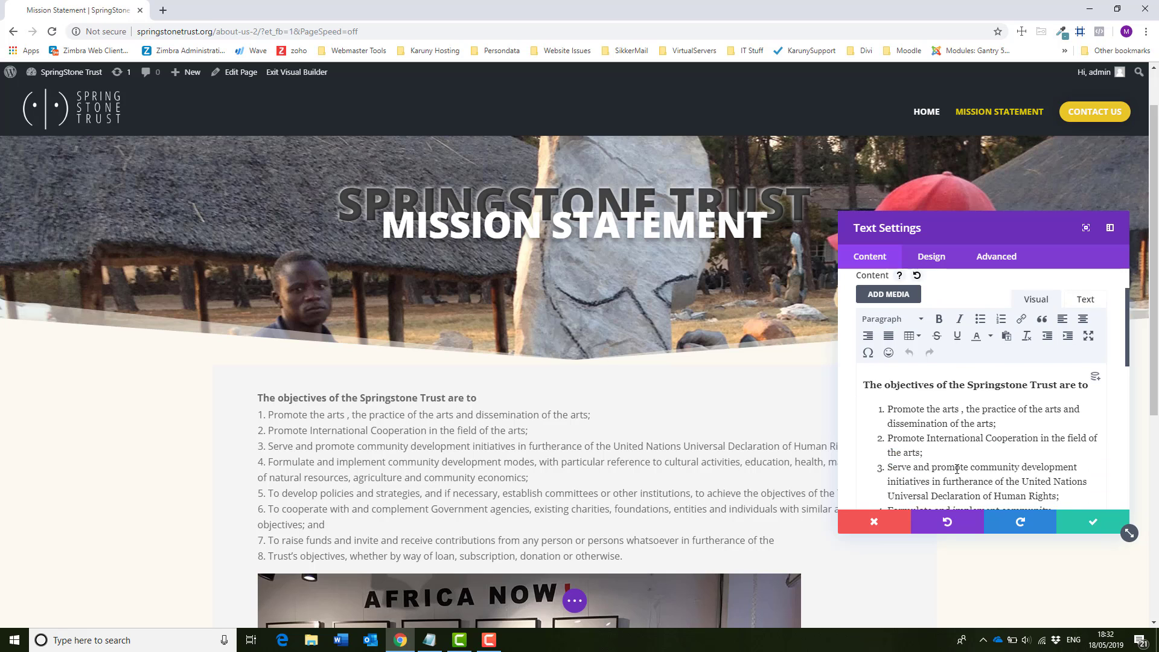
{"action": "scroll", "coordinate": [956, 468], "scroll_direction": "up", "scroll_amount": 1}
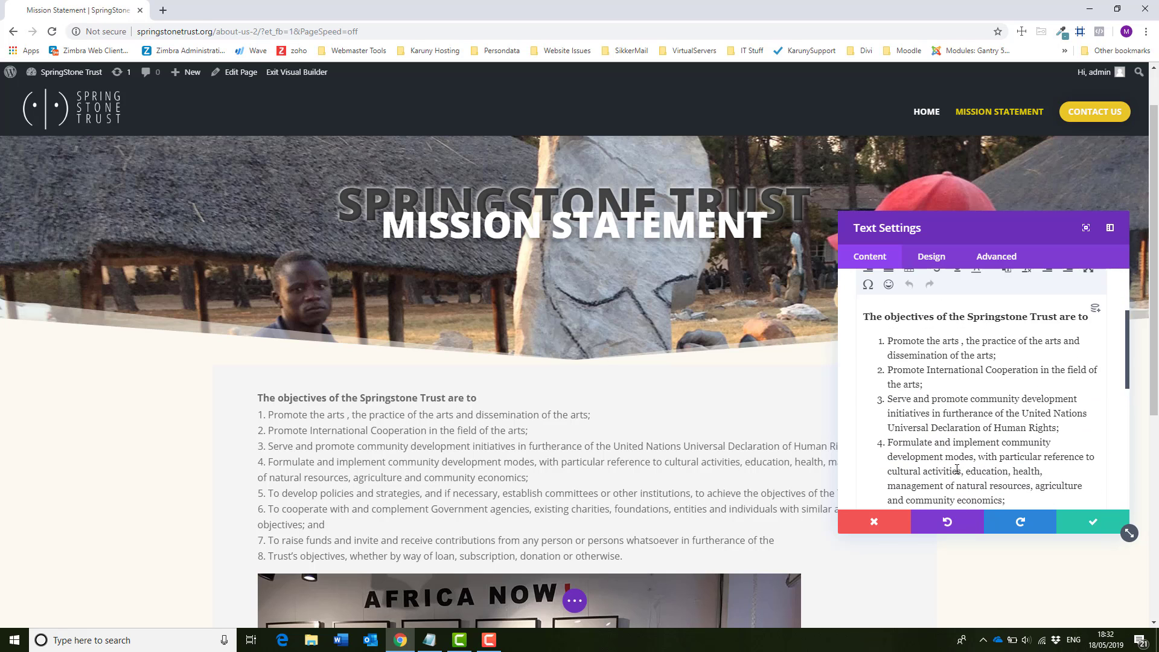
{"action": "left_click", "coordinate": [873, 527]}
Step: View the image settings of the Africa Now exhibition photo below the objectives and close them without changes
{"action": "scroll", "coordinate": [556, 374], "scroll_direction": "down", "scroll_amount": 4}
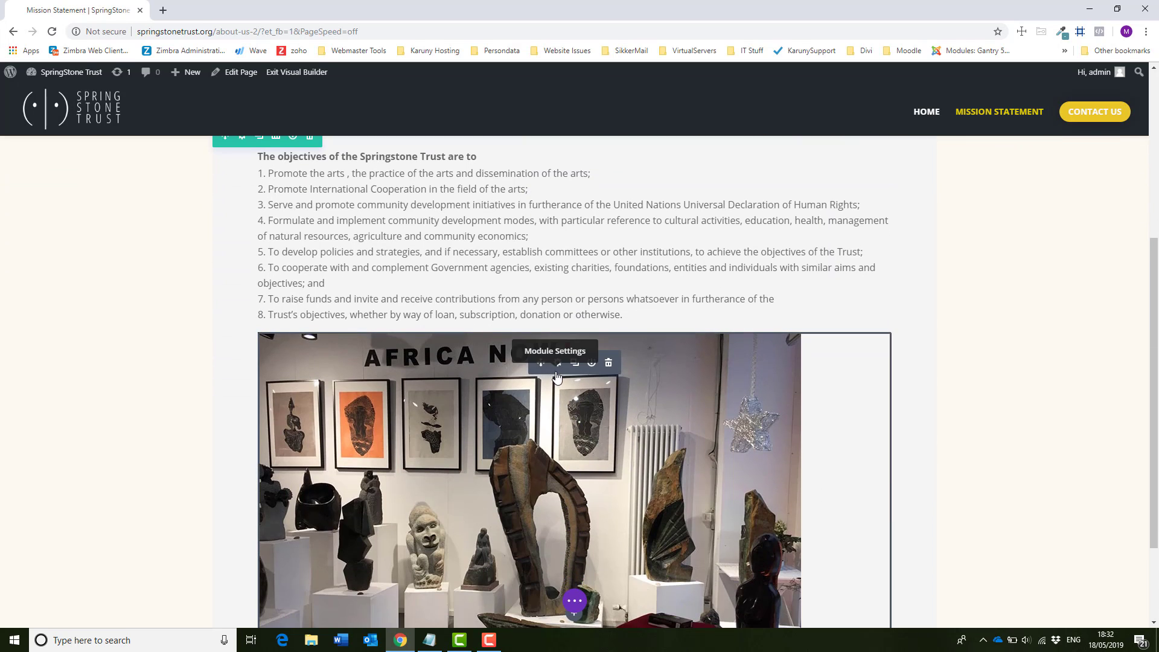
{"action": "left_click", "coordinate": [556, 375]}
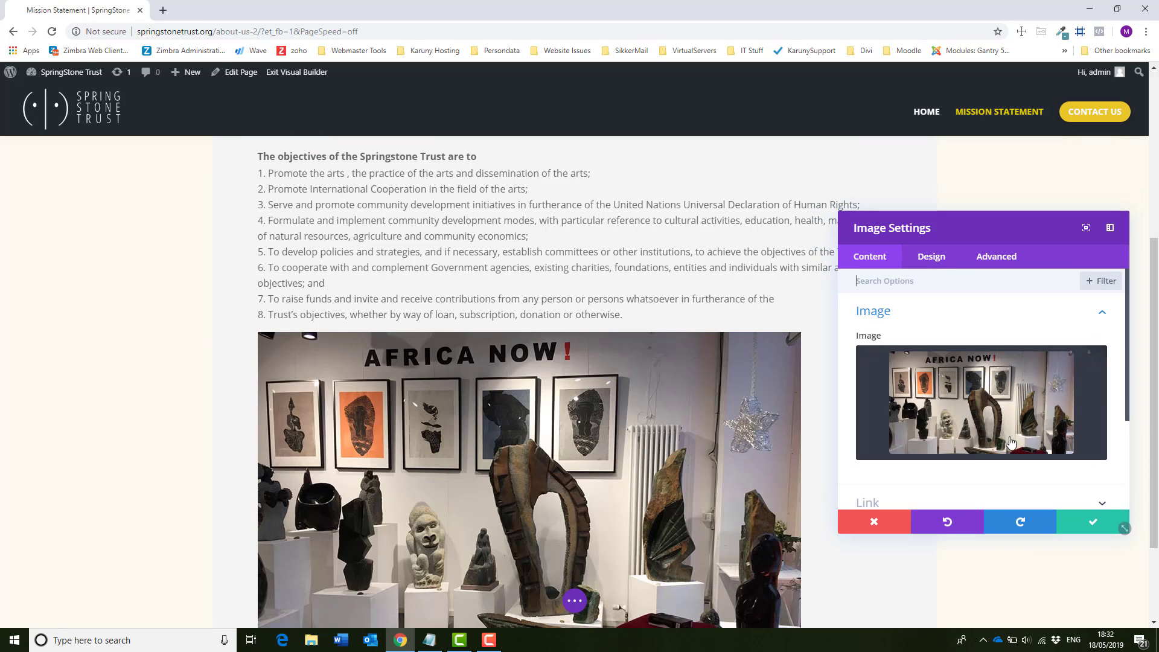
{"action": "left_click", "coordinate": [861, 524]}
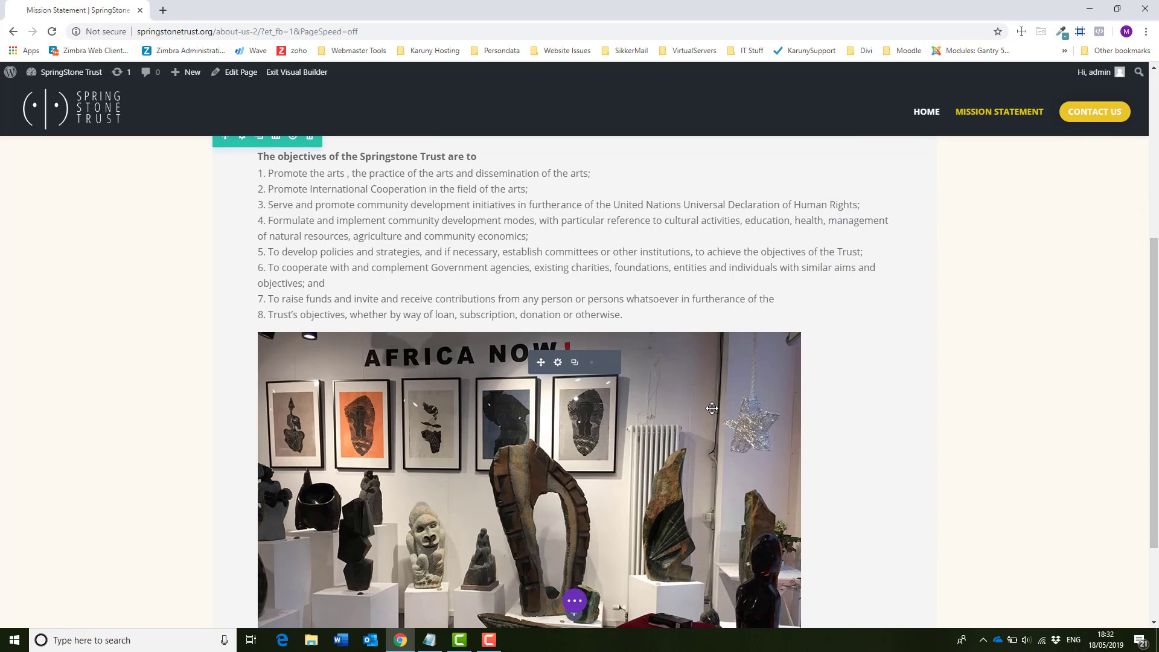
Step: Exit the Visual Builder on the Mission Statement page, discarding all unsaved changes
{"action": "scroll", "coordinate": [711, 408], "scroll_direction": "down", "scroll_amount": 3}
{"action": "scroll", "coordinate": [706, 395], "scroll_direction": "up", "scroll_amount": 5}
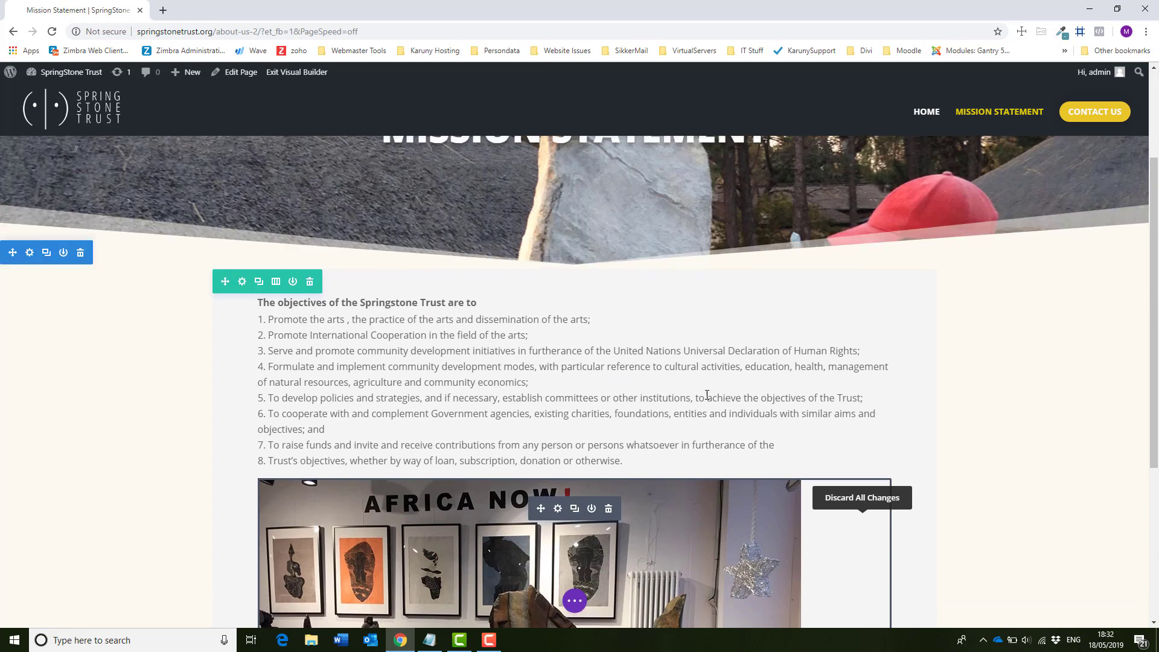
{"action": "scroll", "coordinate": [707, 395], "scroll_direction": "up", "scroll_amount": 1}
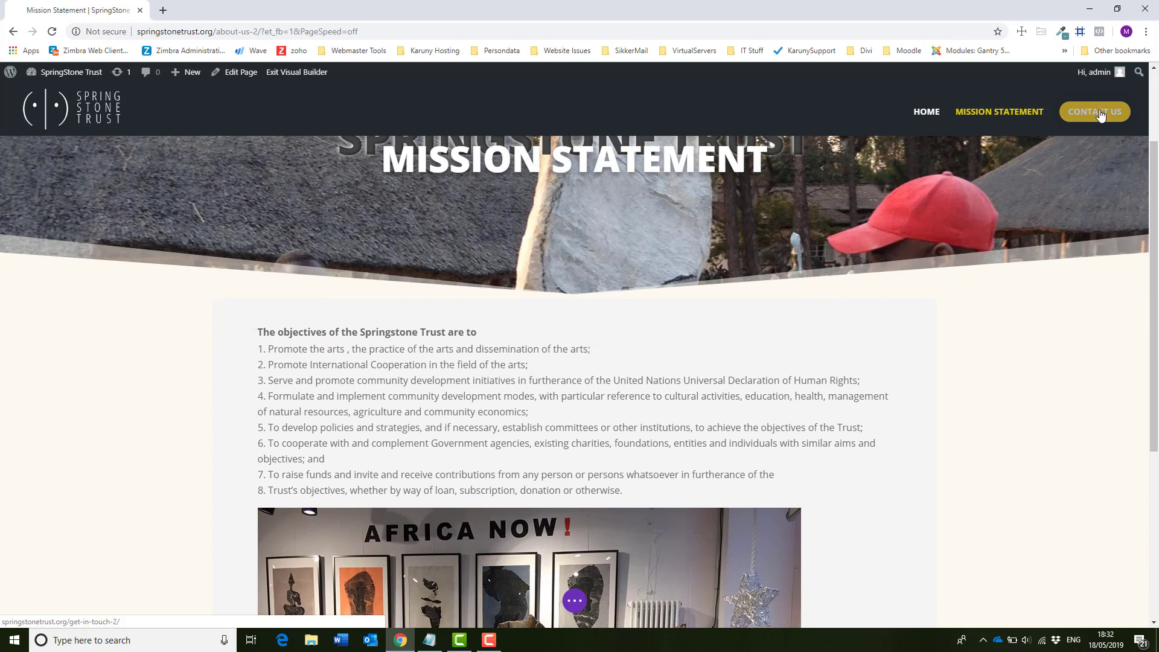
{"action": "left_click", "coordinate": [293, 71]}
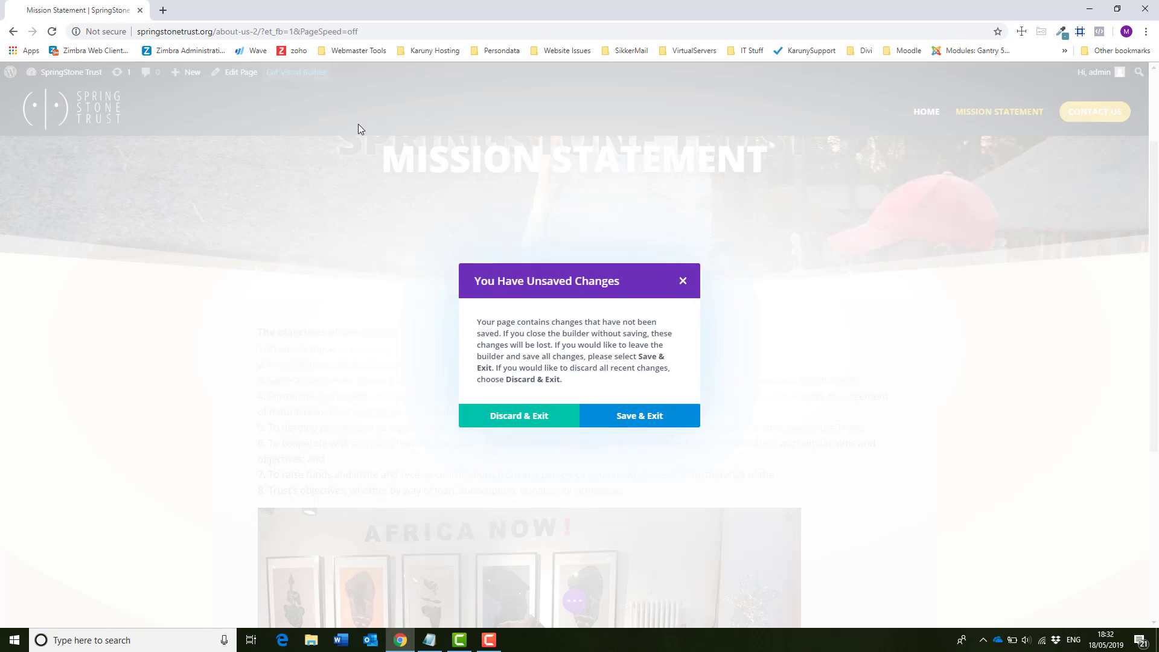
{"action": "left_click", "coordinate": [554, 423]}
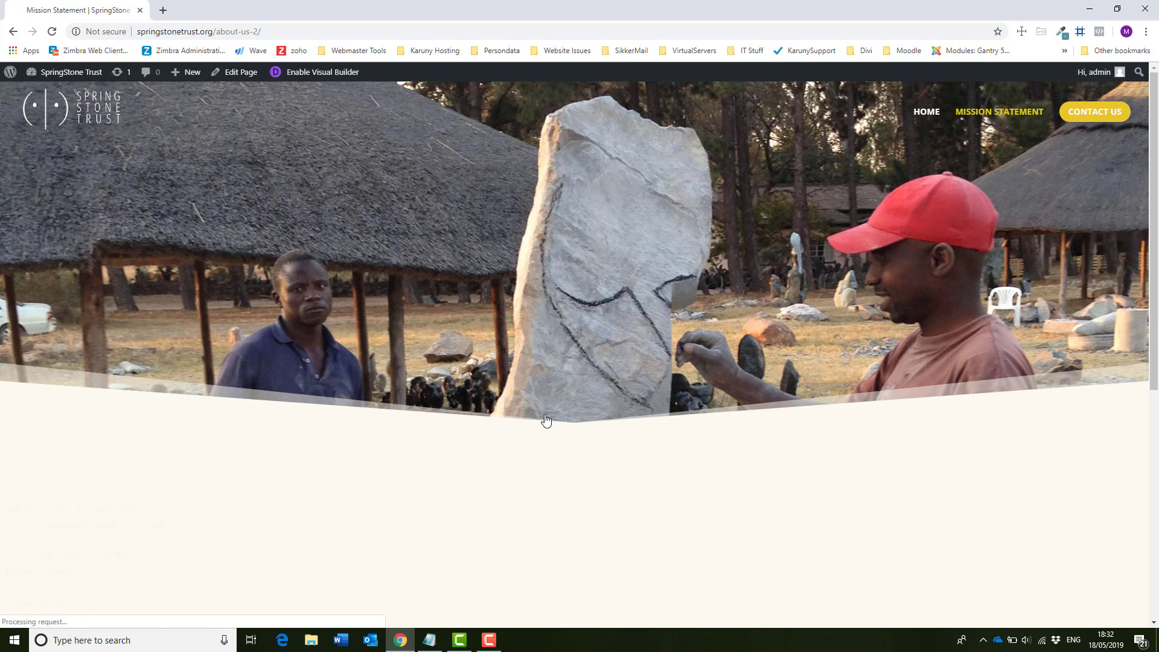
Step: Open the Contact Us page with the Visual Builder enabled and look over its header section
{"action": "left_click", "coordinate": [1094, 116]}
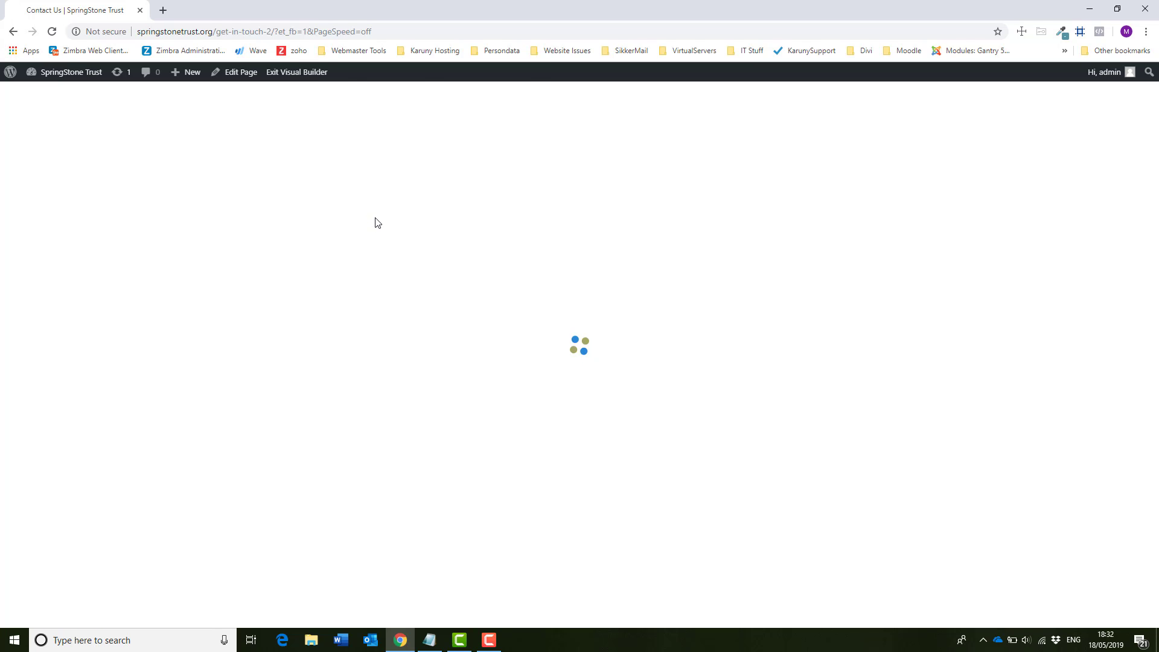
{"action": "scroll", "coordinate": [368, 232], "scroll_direction": "down", "scroll_amount": 1}
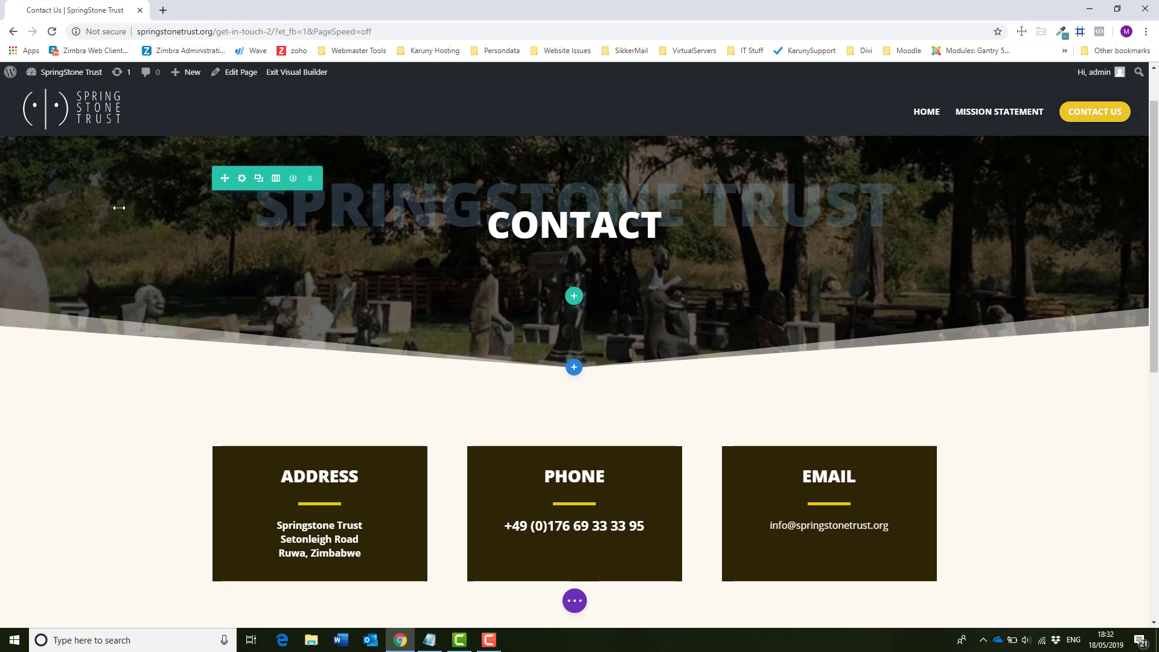
{"action": "scroll", "coordinate": [119, 207], "scroll_direction": "up", "scroll_amount": 1}
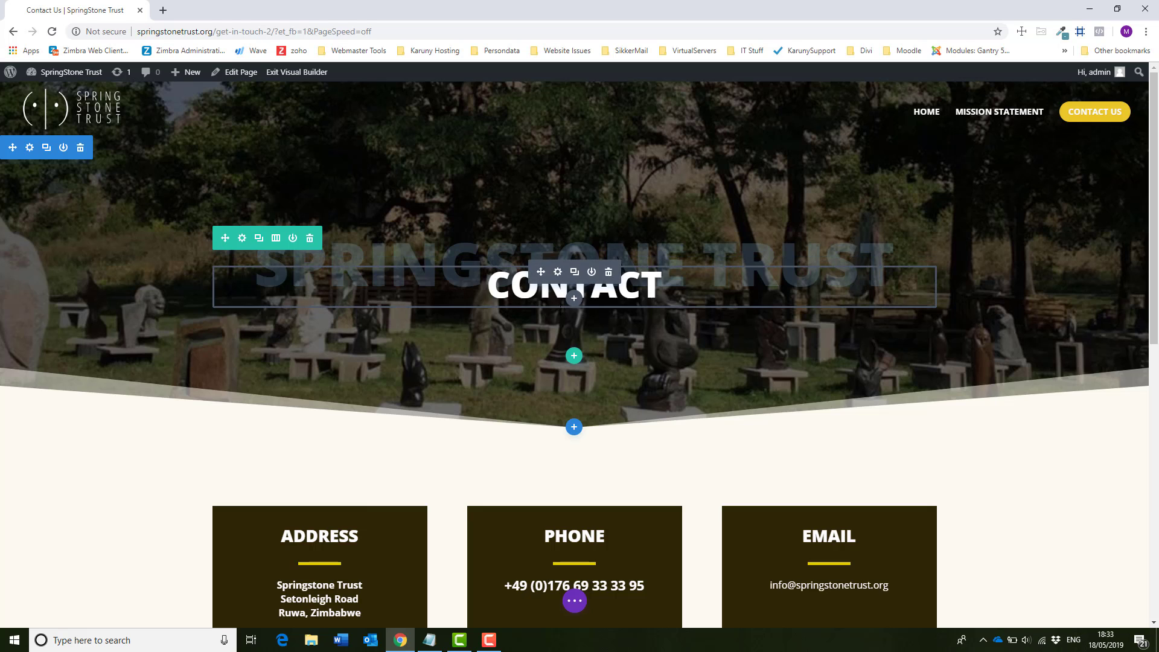
Step: View the text settings of the postal address in the Address box and close them without changes
{"action": "scroll", "coordinate": [518, 345], "scroll_direction": "down", "scroll_amount": 1}
{"action": "scroll", "coordinate": [518, 344], "scroll_direction": "down", "scroll_amount": 3}
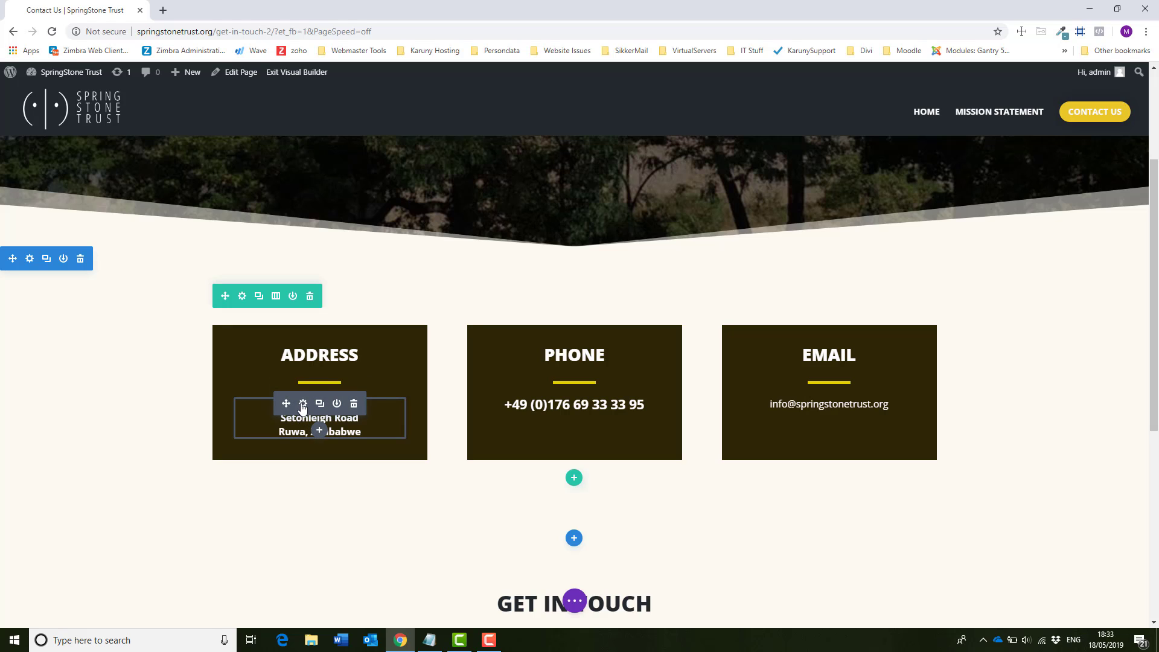
{"action": "left_click", "coordinate": [303, 405]}
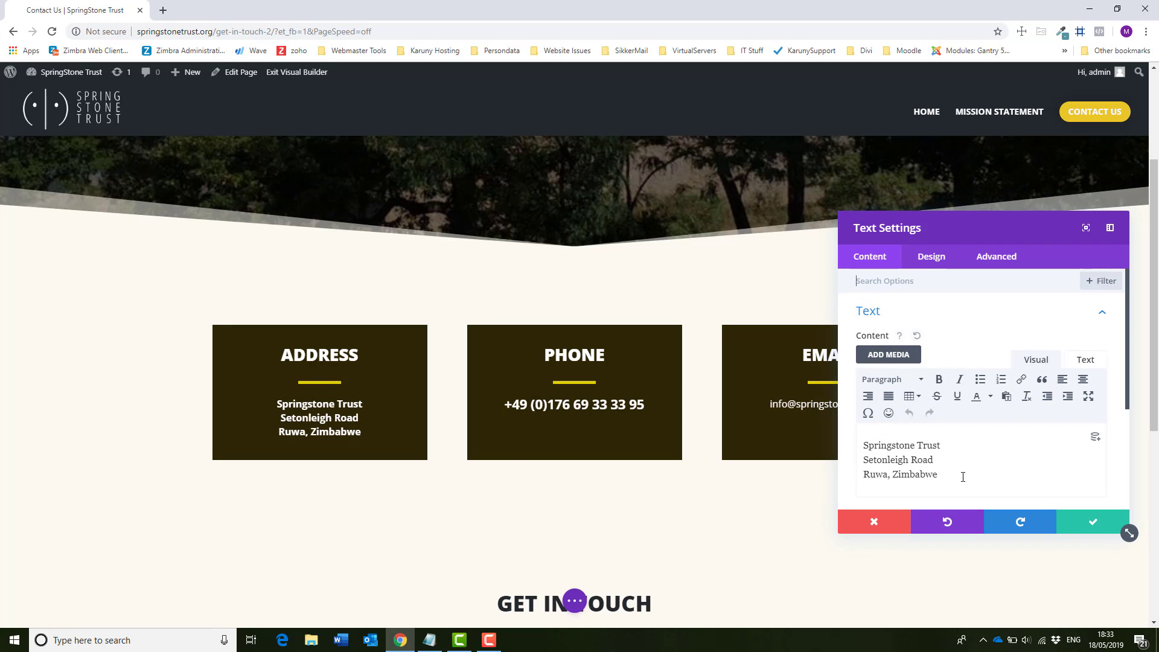
{"action": "left_click", "coordinate": [889, 528]}
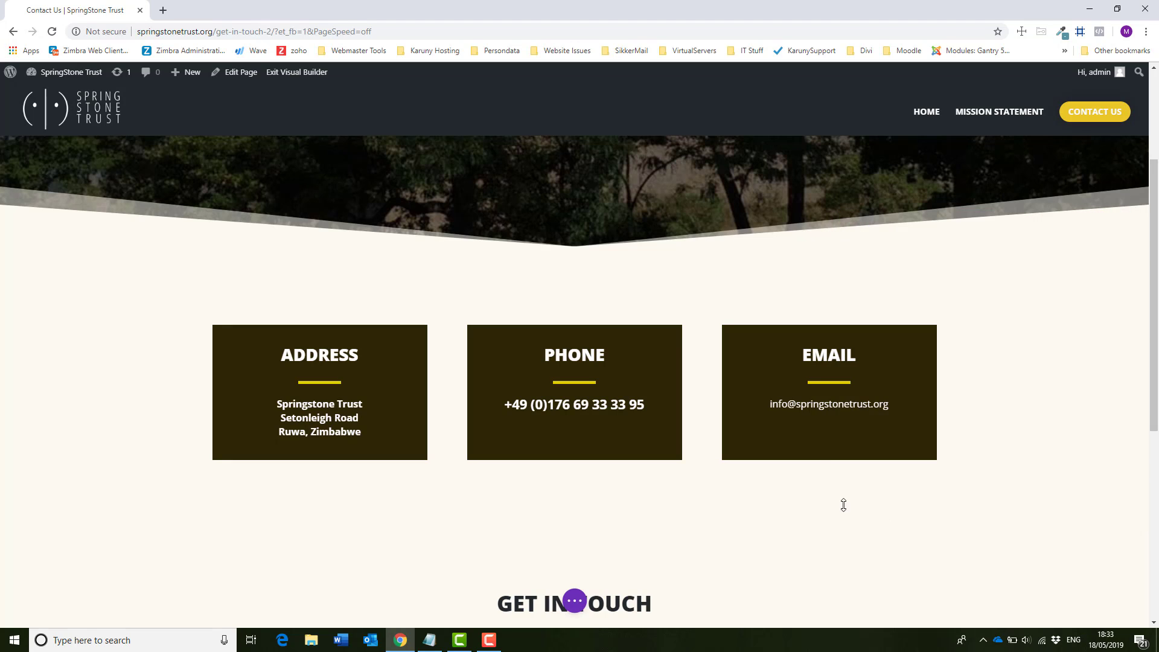
Step: View the text settings of the Phone and Email box entries in turn, closing each without changes
{"action": "mouse_move", "coordinate": [566, 363]}
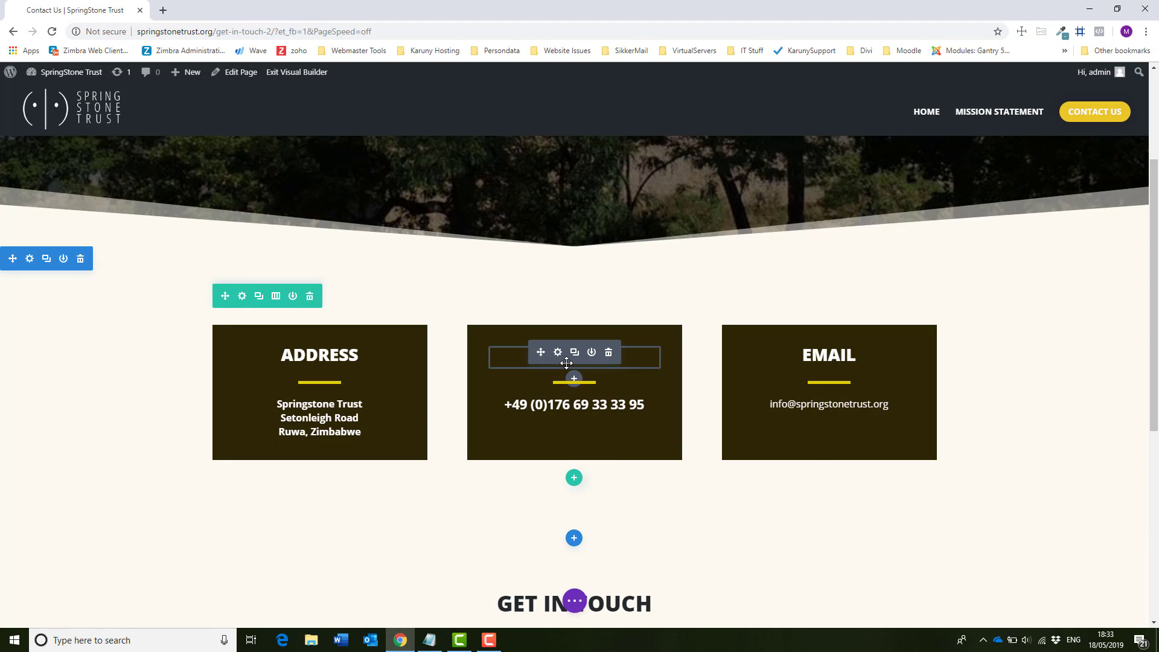
{"action": "mouse_move", "coordinate": [552, 408]}
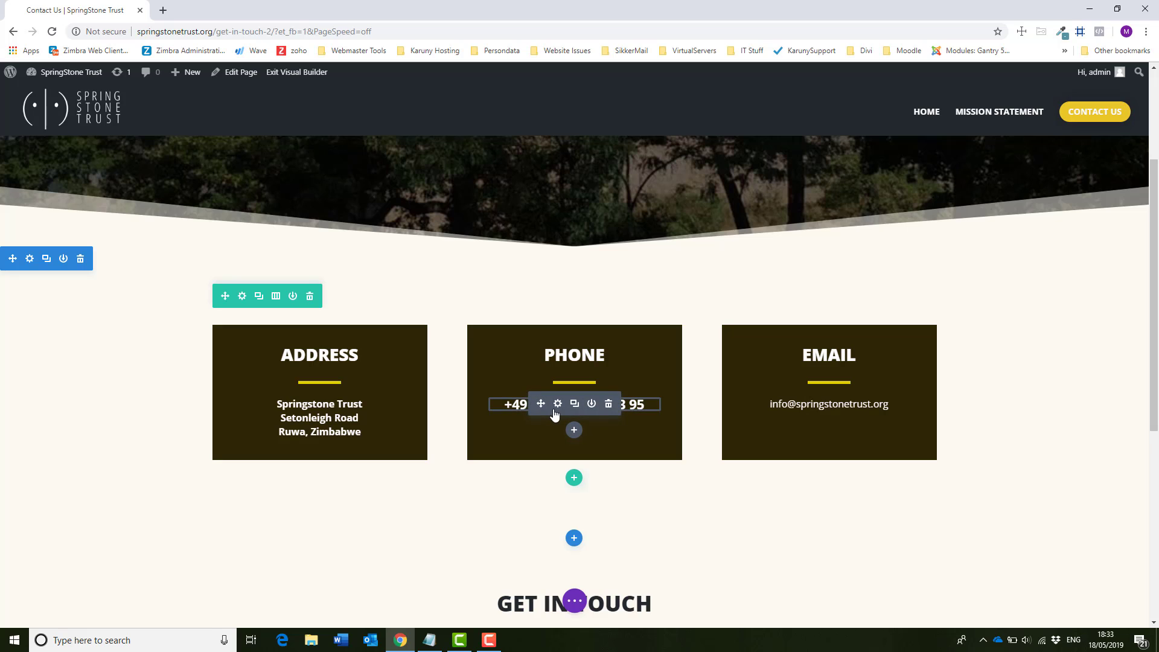
{"action": "left_click", "coordinate": [557, 404]}
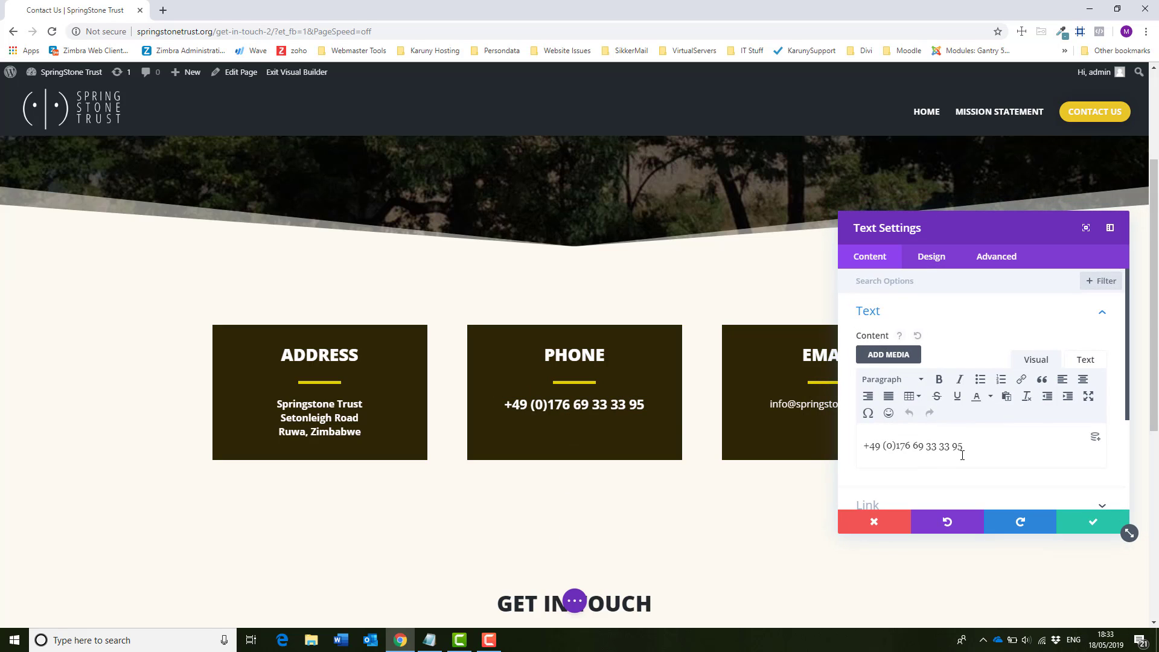
{"action": "left_click", "coordinate": [857, 521]}
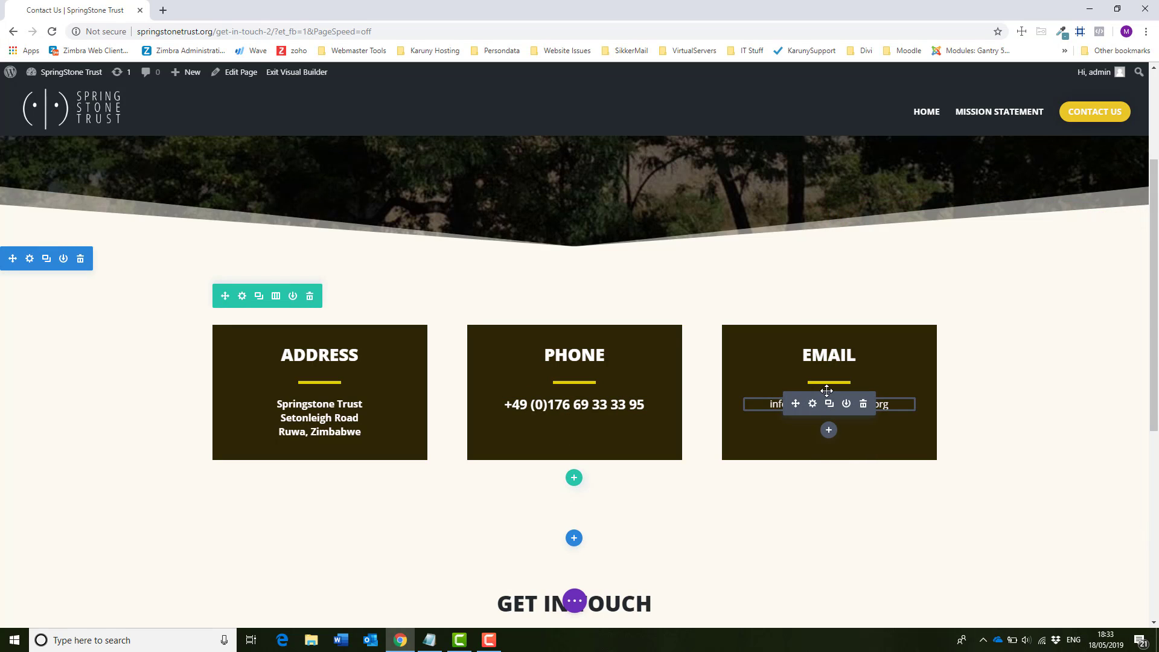
{"action": "left_click", "coordinate": [812, 404]}
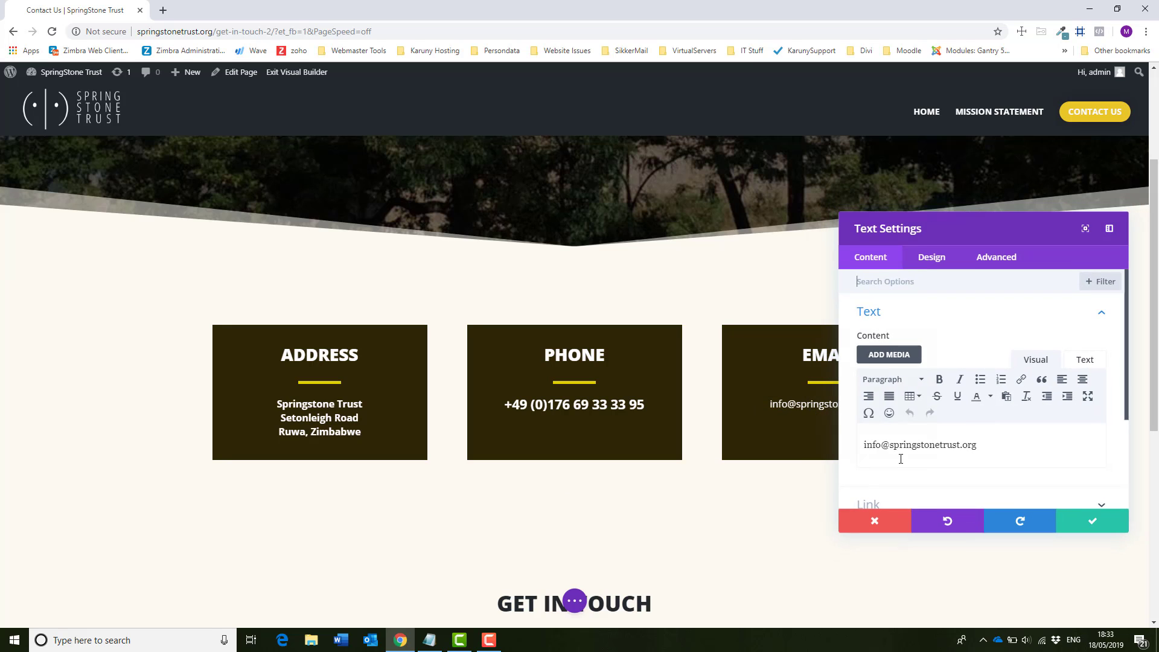
{"action": "left_click", "coordinate": [874, 522]}
Step: Look over the Get in Touch form and its fields, the footer and the contact detail boxes
{"action": "scroll", "coordinate": [786, 491], "scroll_direction": "down", "scroll_amount": 4}
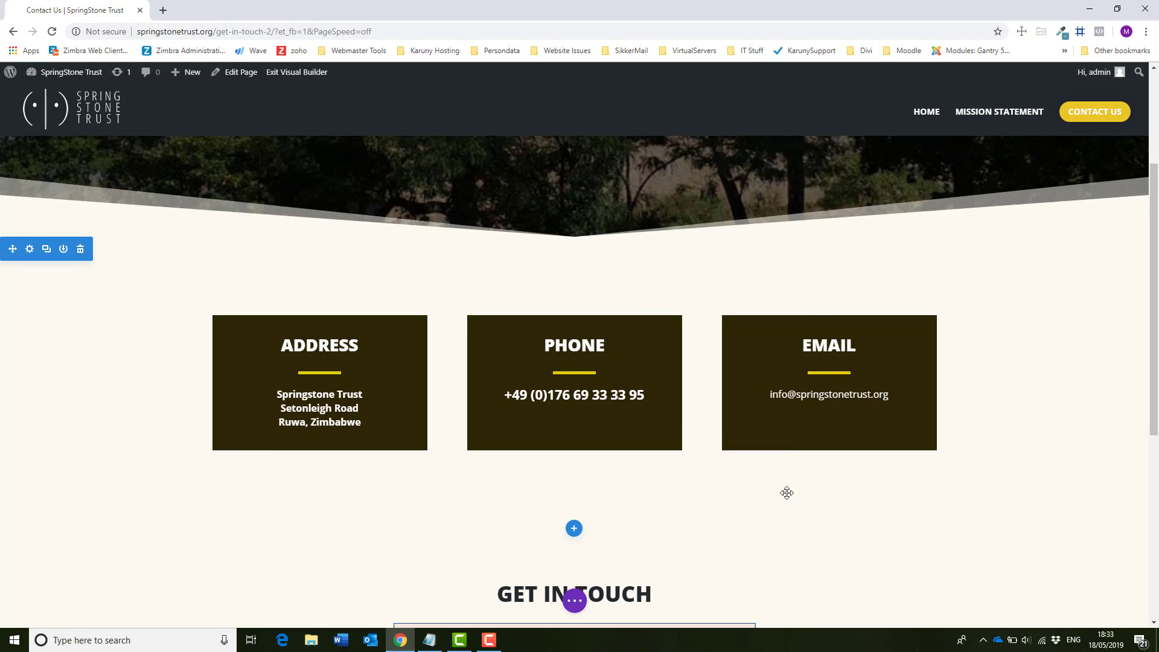
{"action": "scroll", "coordinate": [587, 437], "scroll_direction": "down", "scroll_amount": 2}
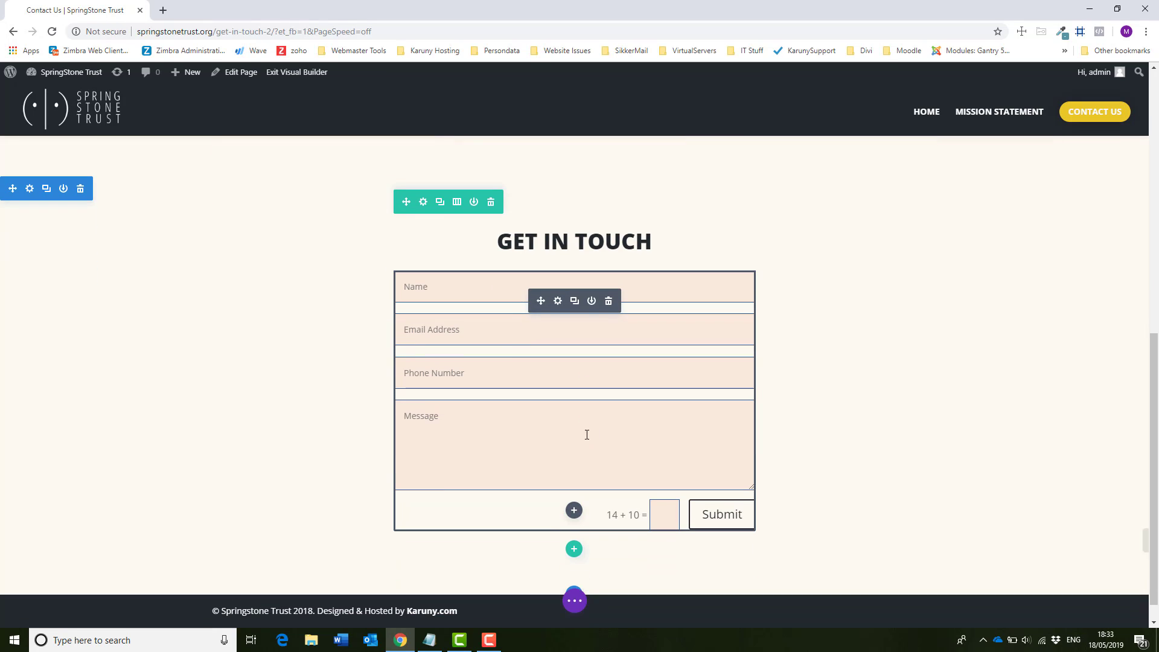
{"action": "scroll", "coordinate": [495, 349], "scroll_direction": "down", "scroll_amount": 1}
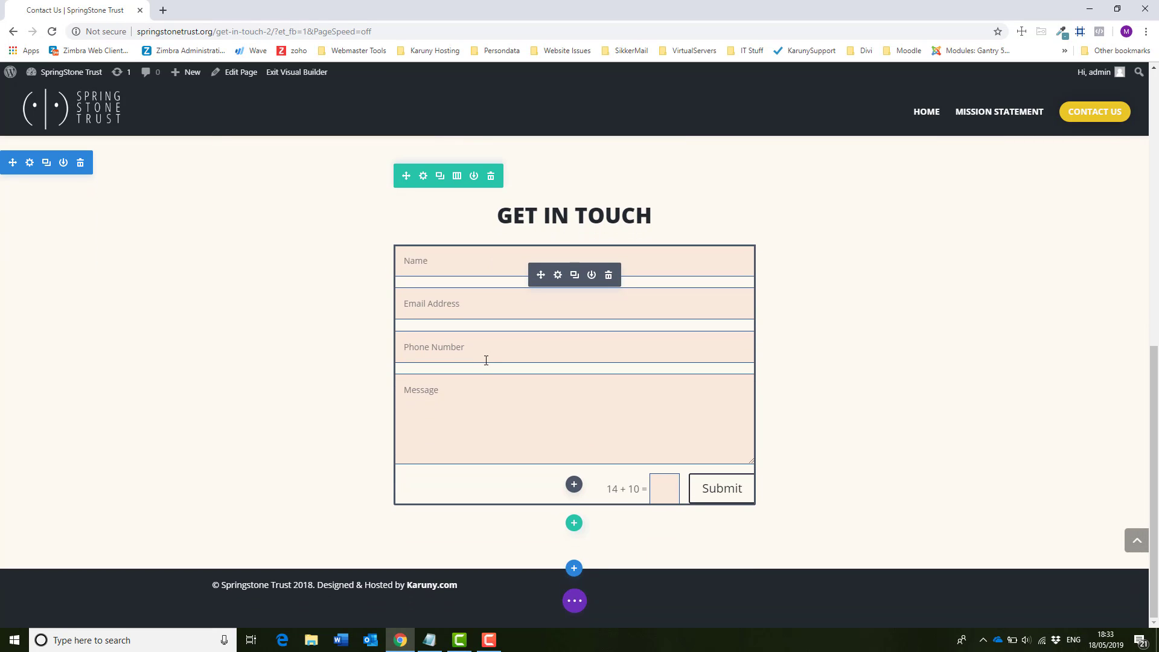
{"action": "scroll", "coordinate": [478, 364], "scroll_direction": "up", "scroll_amount": 6}
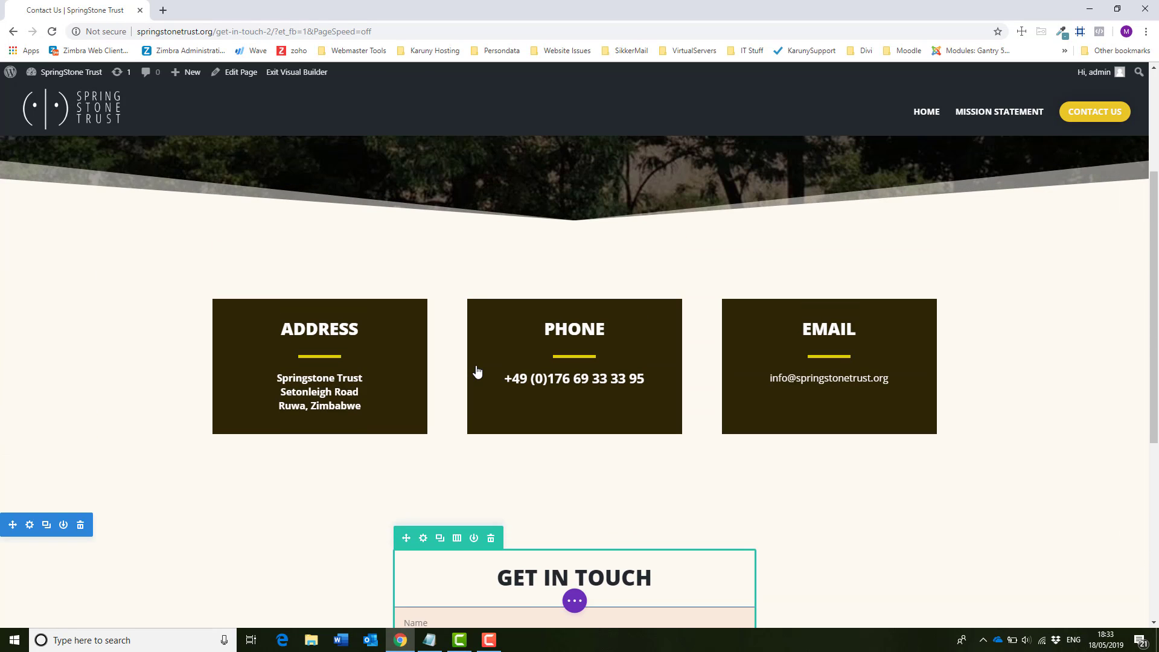
{"action": "scroll", "coordinate": [476, 365], "scroll_direction": "up", "scroll_amount": 2}
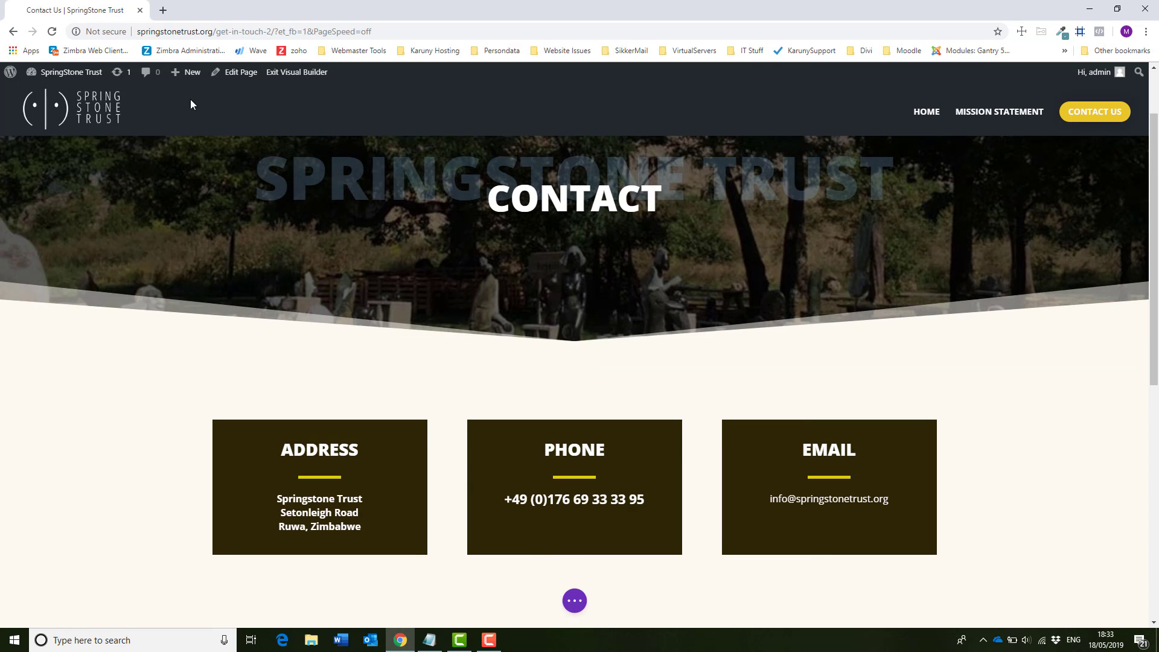
Step: Exit the Visual Builder on the Contact Us page, discarding all unsaved changes
{"action": "mouse_move", "coordinate": [75, 73]}
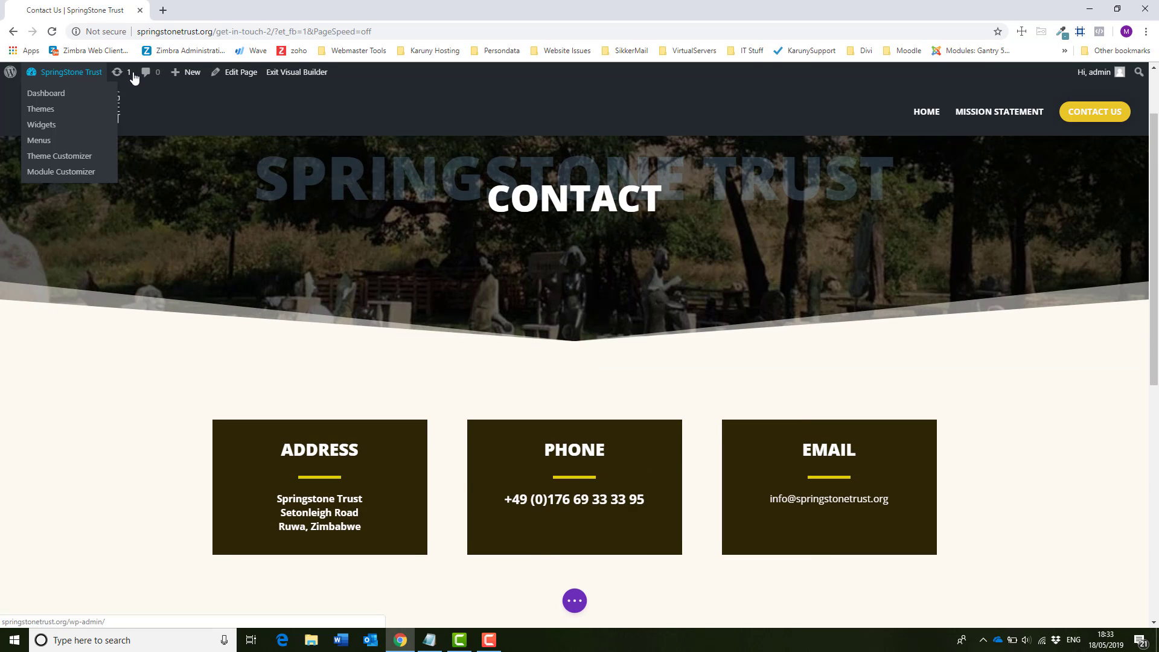
{"action": "left_click", "coordinate": [276, 78]}
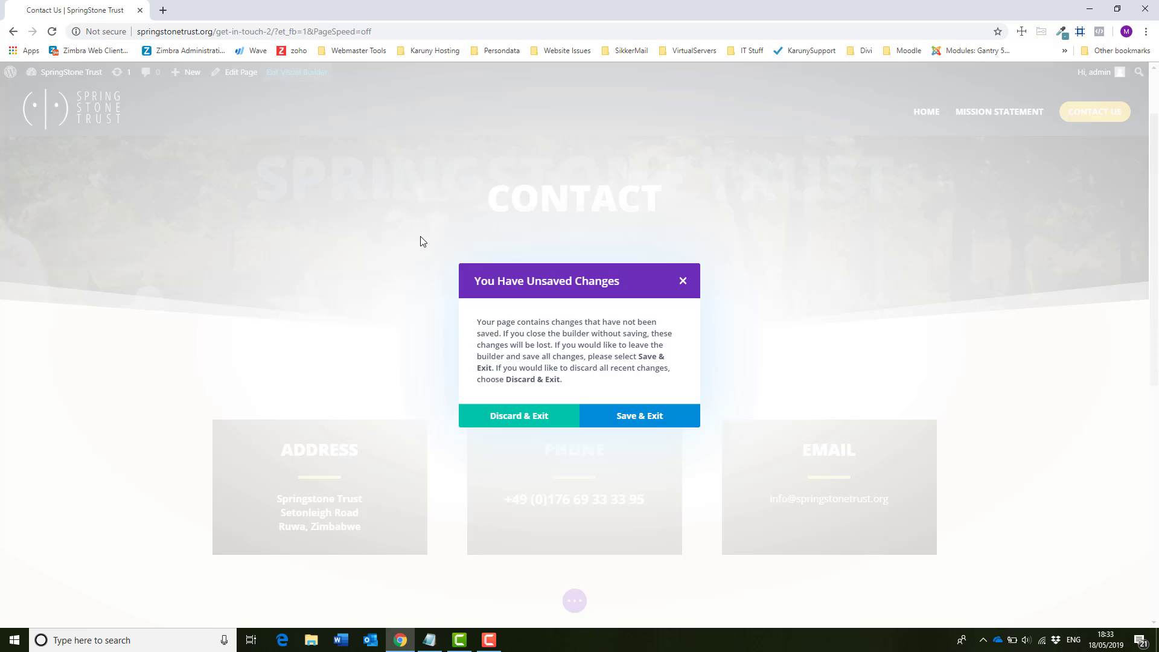
{"action": "left_click", "coordinate": [488, 416]}
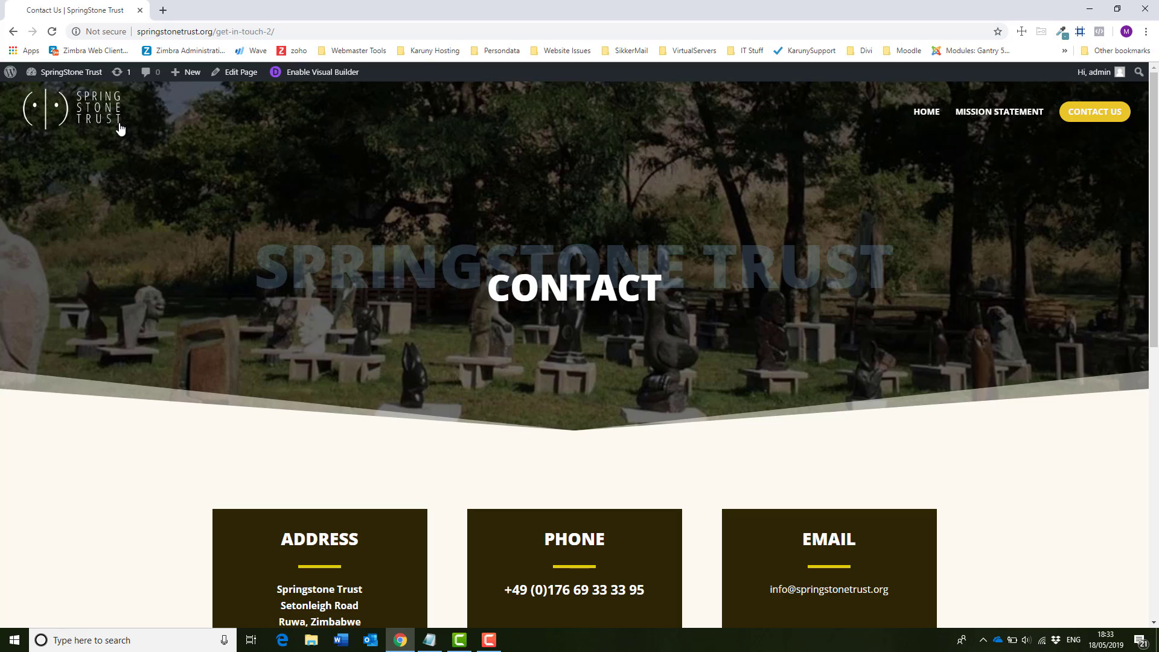
Step: From the WordPress dashboard, back up the site in Akeeba Backup with the Default Backup Profile, then return to the live homepage
{"action": "mouse_move", "coordinate": [69, 77]}
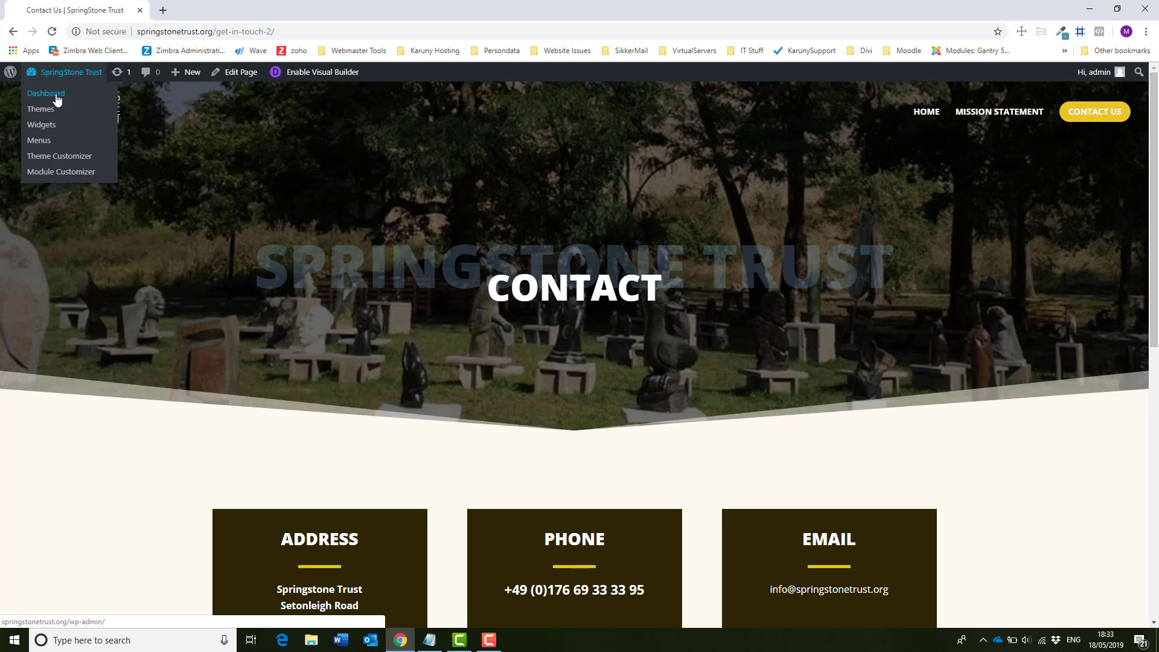
{"action": "left_click", "coordinate": [58, 98]}
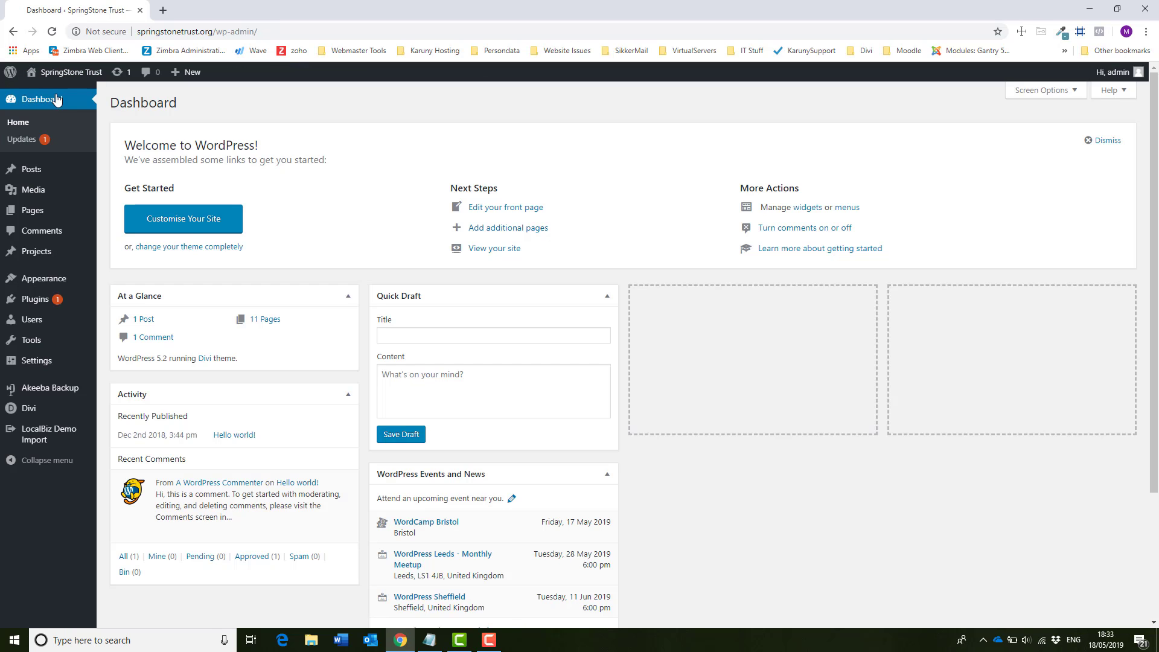
{"action": "left_click", "coordinate": [50, 390]}
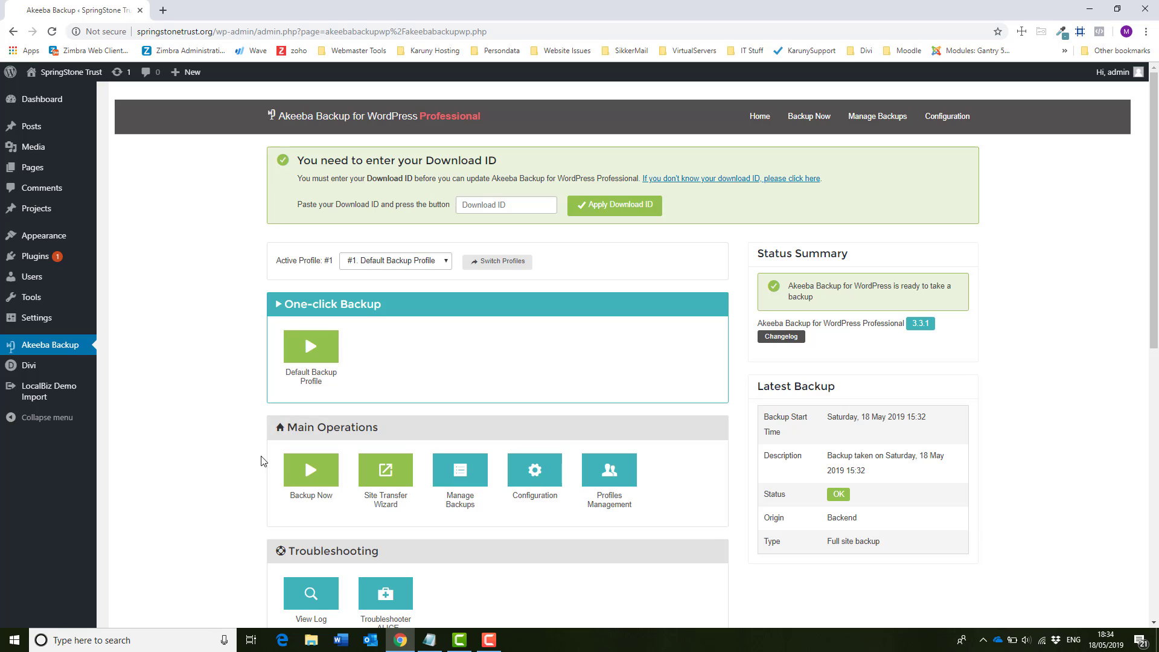
{"action": "left_click", "coordinate": [311, 474]}
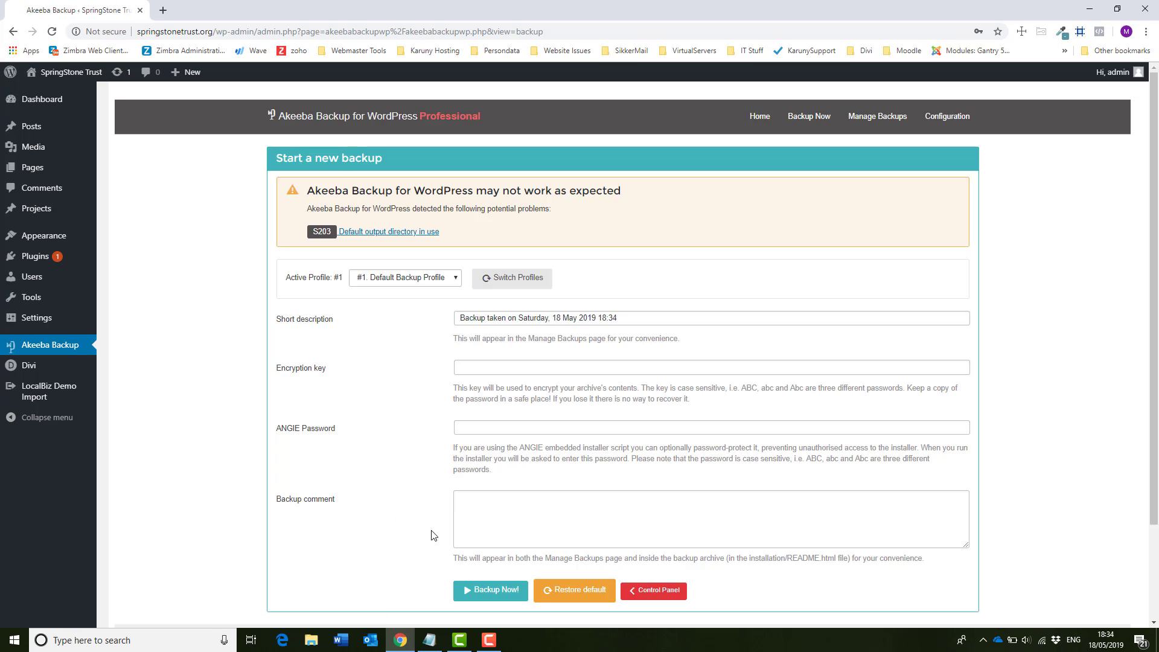
{"action": "left_click", "coordinate": [492, 591]}
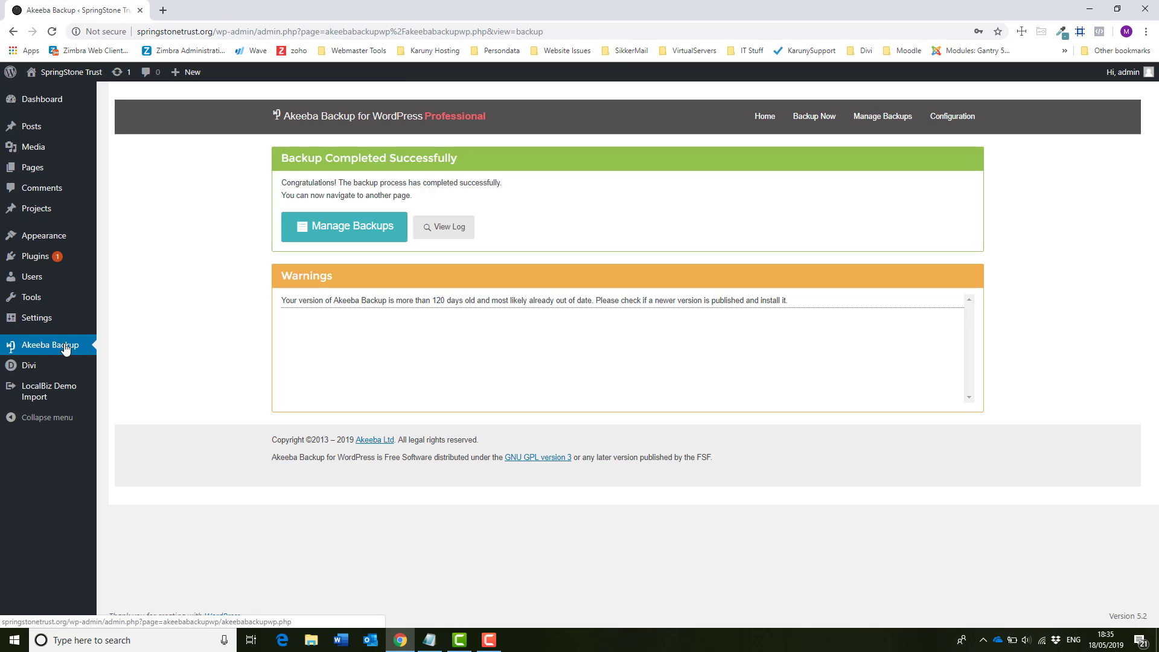
{"action": "left_click", "coordinate": [68, 76]}
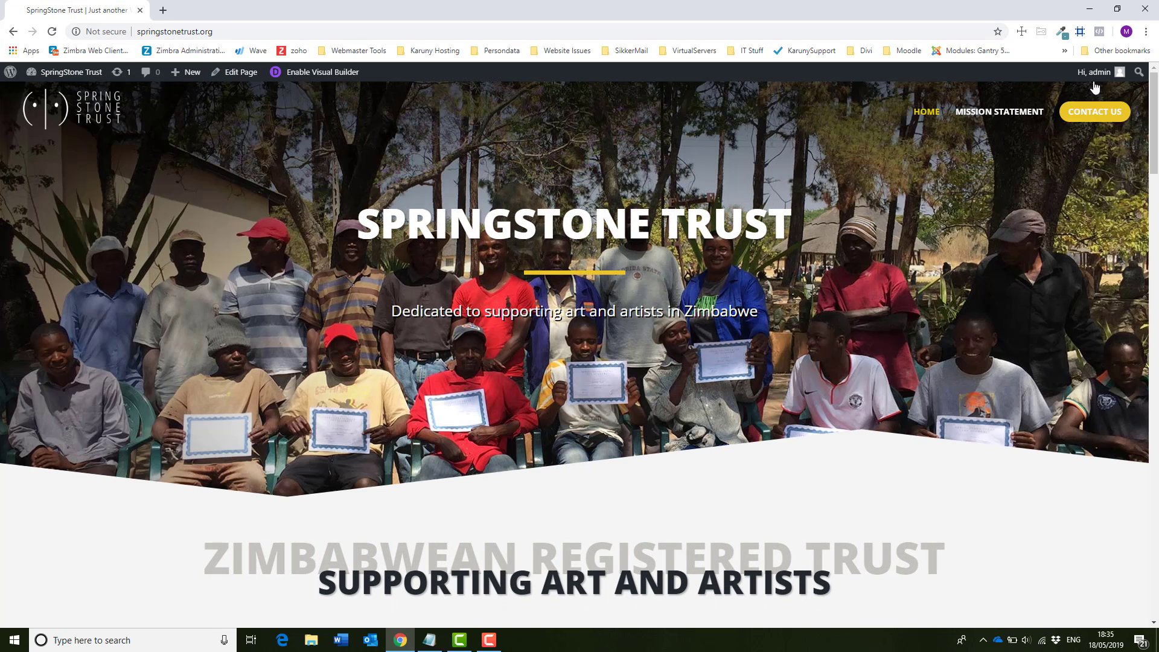
Step: Log out of the WordPress admin account and reopen the public homepage at springstonetrust.org
{"action": "mouse_move", "coordinate": [1112, 80]}
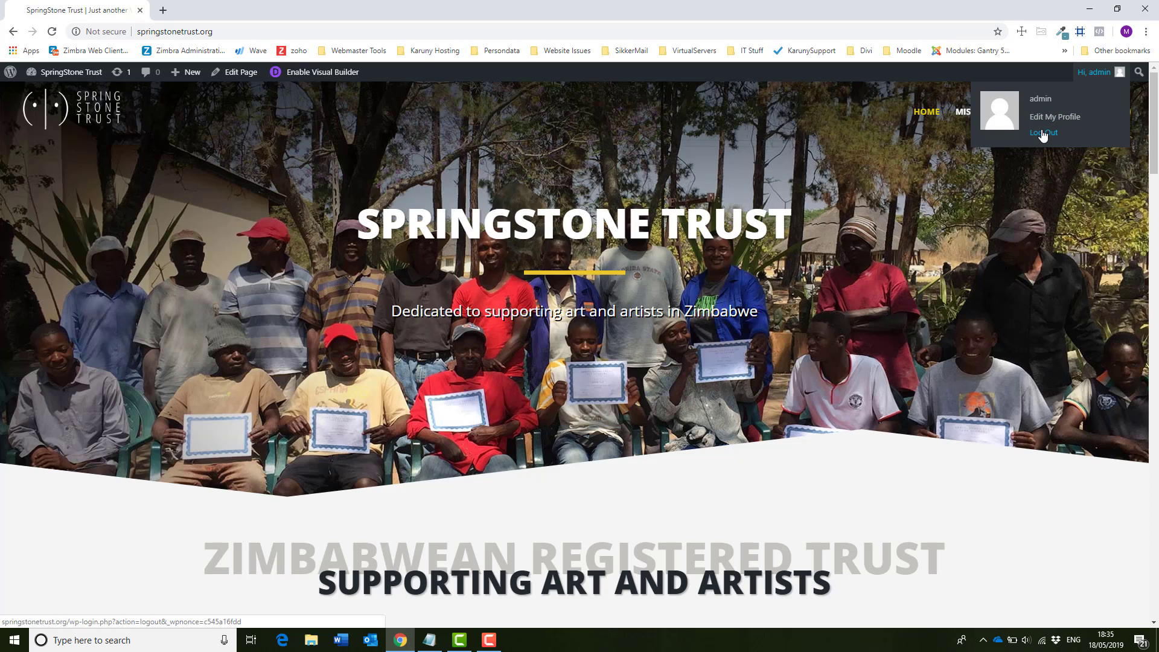
{"action": "left_click", "coordinate": [1042, 134]}
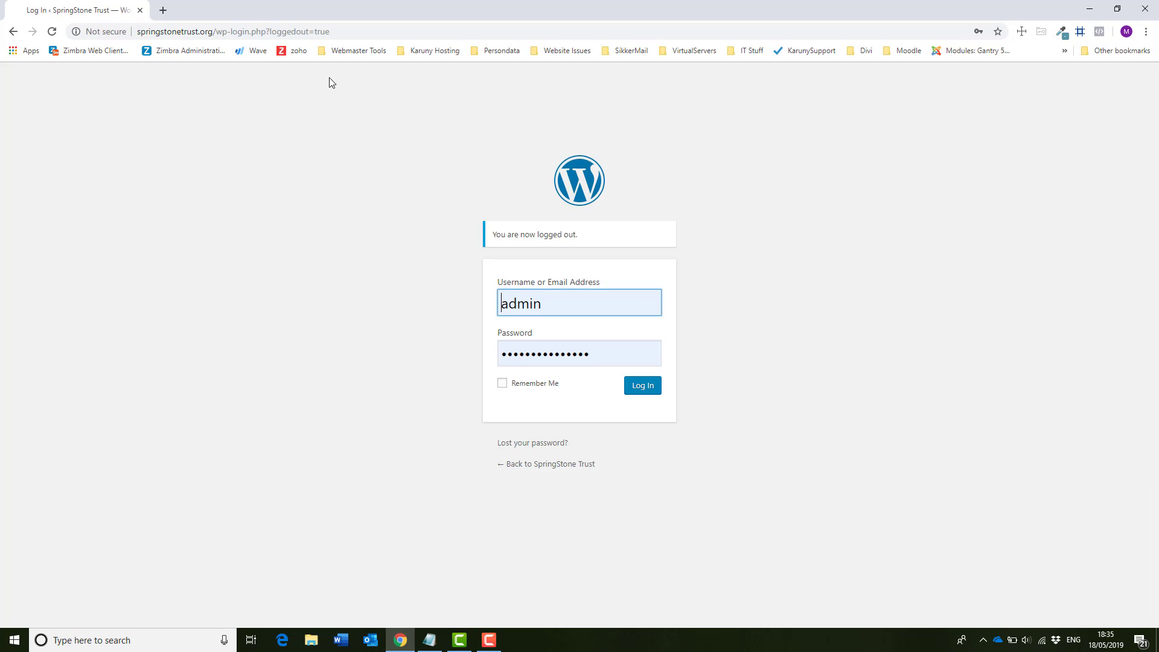
{"action": "left_click_drag", "start_coordinate": [218, 31], "coordinate": [490, 45]}
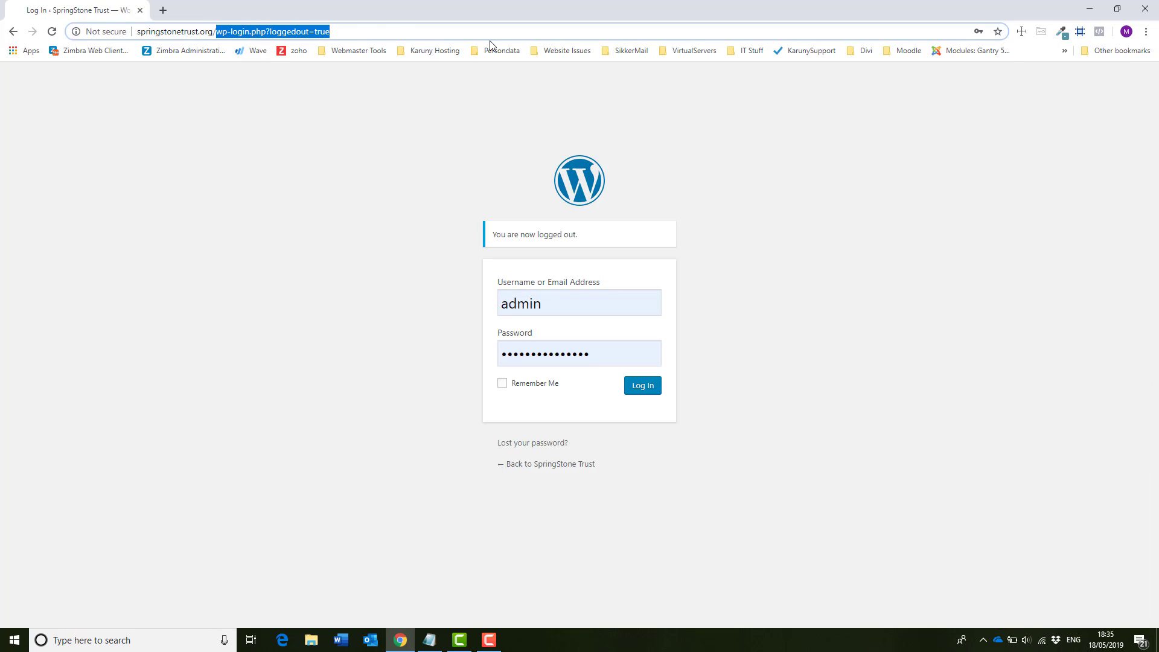
{"action": "key", "text": "BackSpace"}
{"action": "key", "text": "Return"}
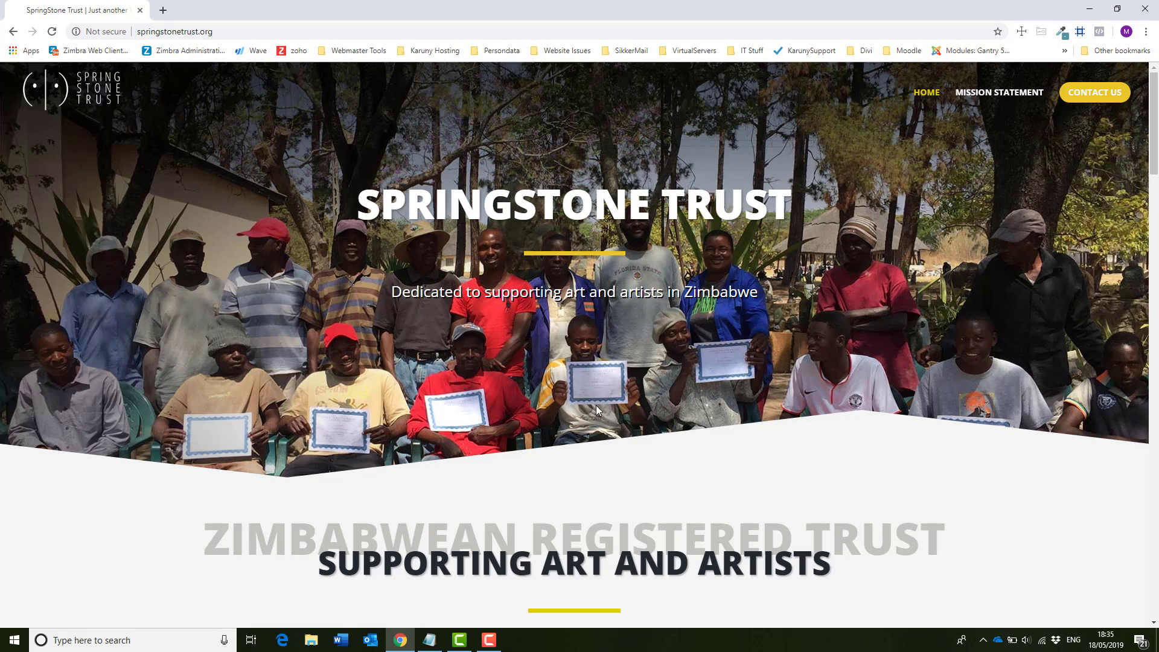
Step: Switch to Notepad, highlight the size note for the big top images, and return to the homepage banner in Chrome
{"action": "left_click", "coordinate": [430, 641]}
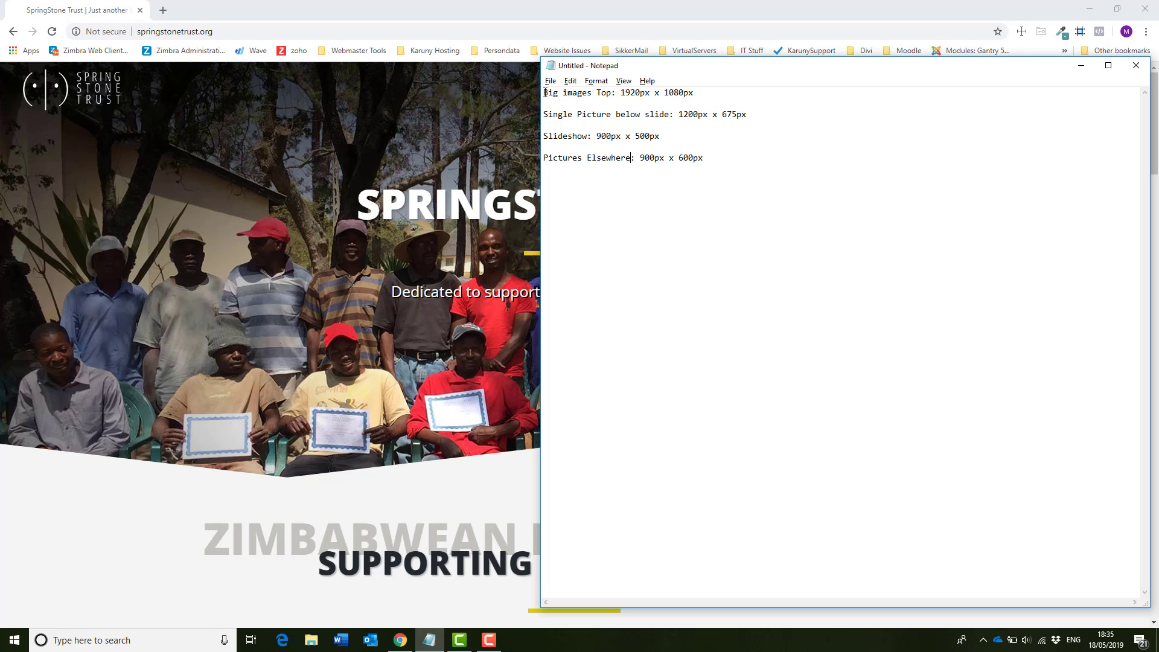
{"action": "left_click_drag", "start_coordinate": [545, 92], "coordinate": [615, 92]}
{"action": "left_click", "coordinate": [97, 505]}
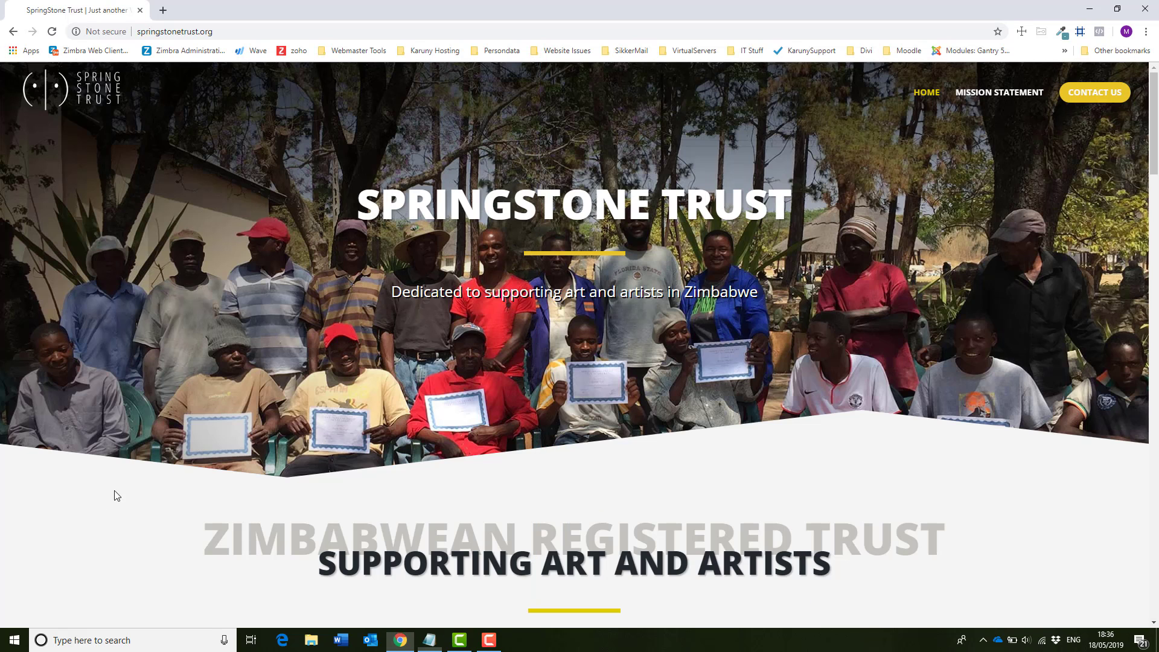
{"action": "left_click", "coordinate": [915, 103]}
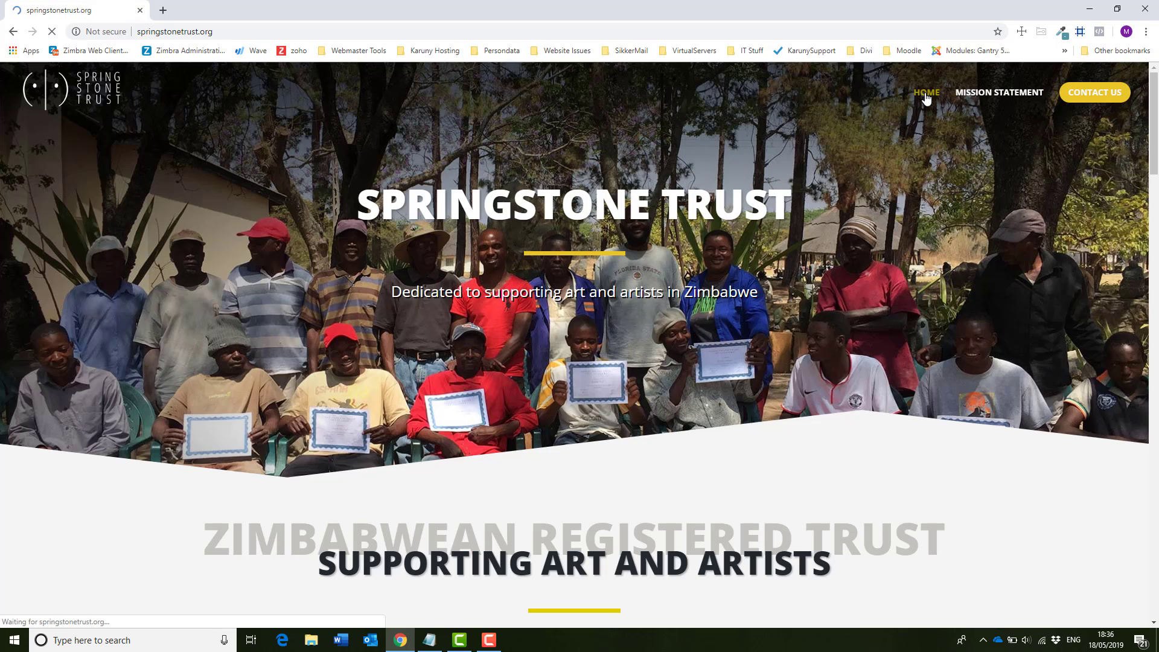
Step: Compare the Notepad size notes for the single picture and the slideshow with the matching pictures on the homepage
{"action": "scroll", "coordinate": [726, 289], "scroll_direction": "down", "scroll_amount": 10}
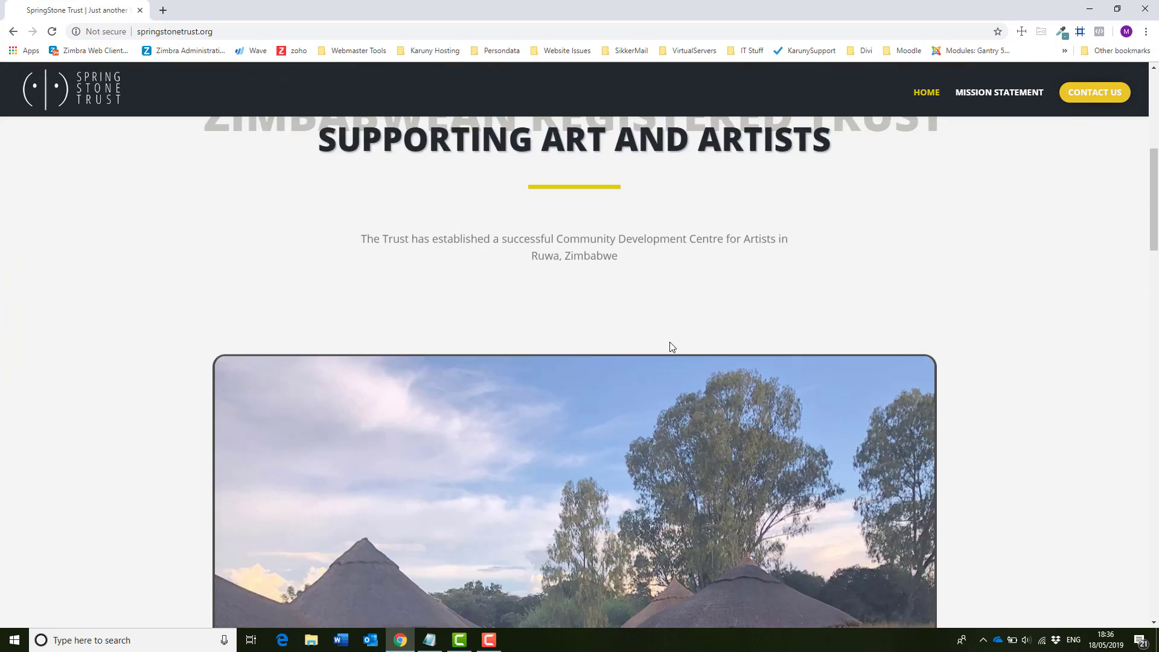
{"action": "key", "text": "alt+Tab"}
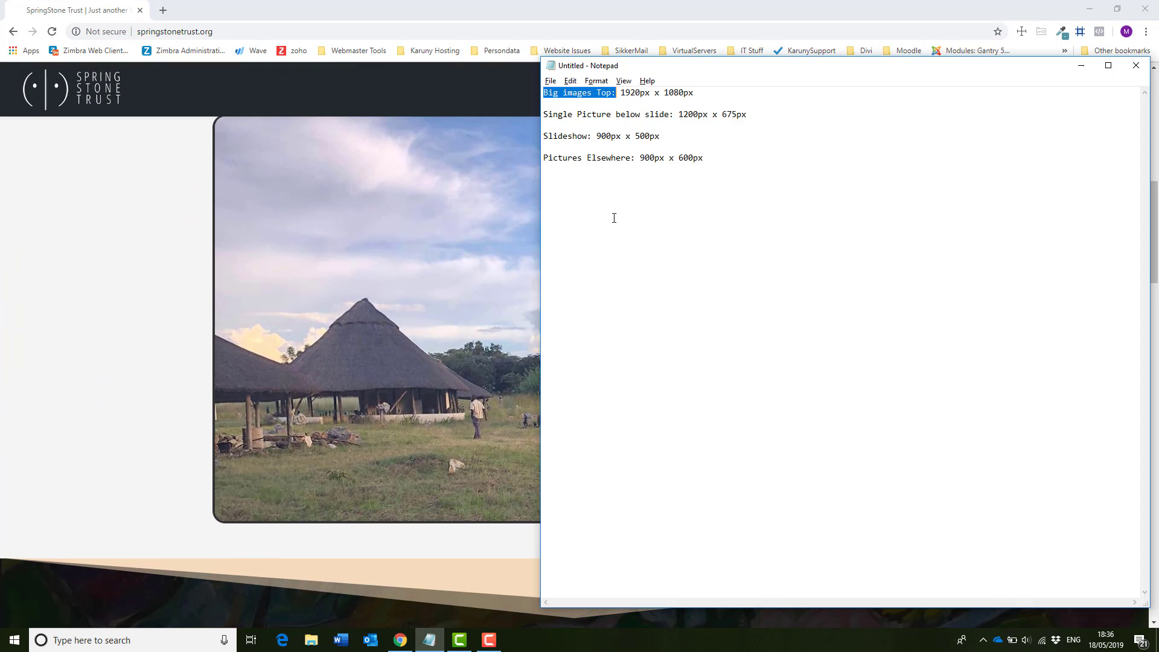
{"action": "left_click_drag", "start_coordinate": [640, 114], "coordinate": [747, 114]}
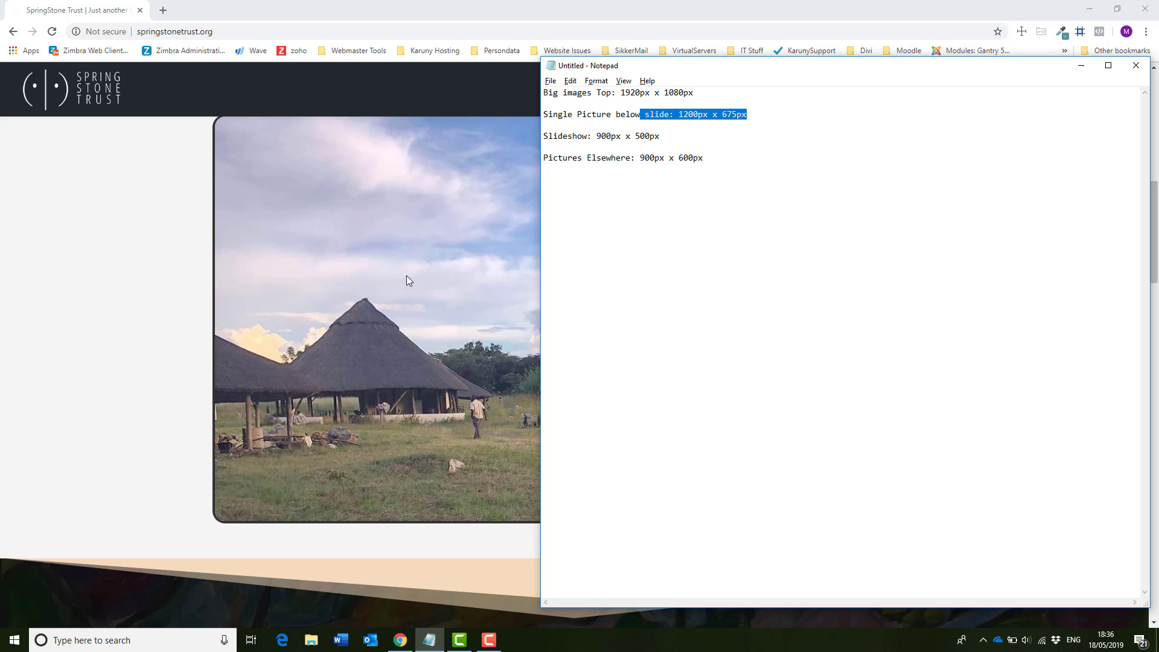
{"action": "left_click_drag", "start_coordinate": [660, 137], "coordinate": [552, 143]}
{"action": "left_click", "coordinate": [289, 278]}
{"action": "scroll", "coordinate": [195, 271], "scroll_direction": "down", "scroll_amount": 12}
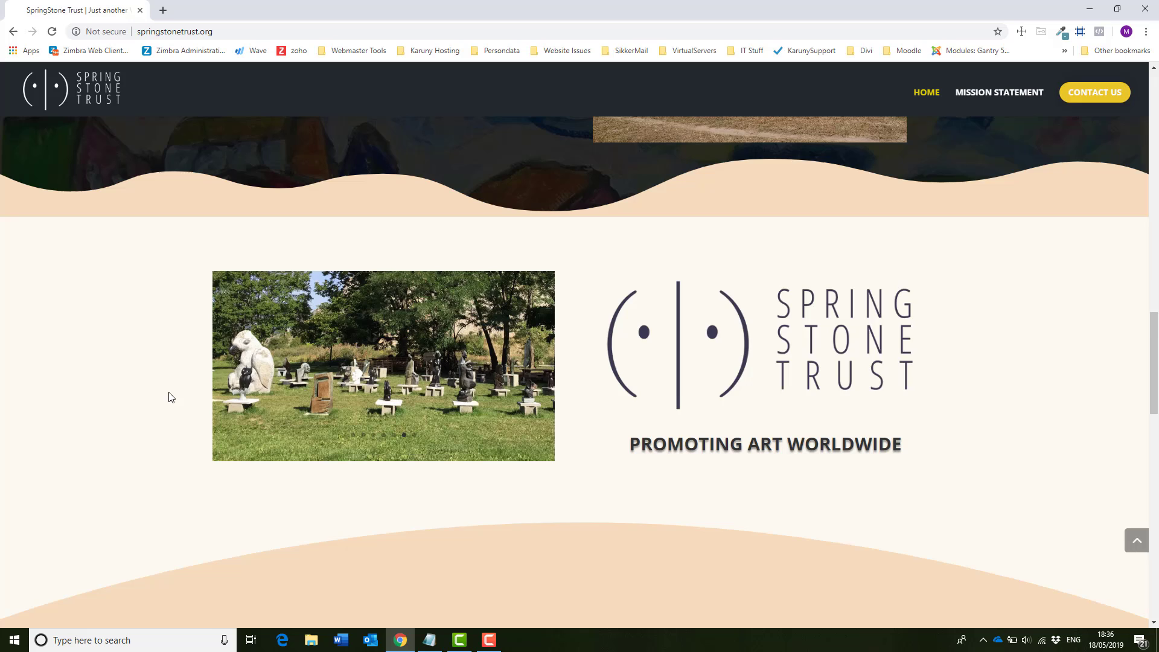
Step: Check the Notepad size note for pictures elsewhere against the remaining homepage pictures, down to the one beside the contact form
{"action": "key", "text": "alt+Tab"}
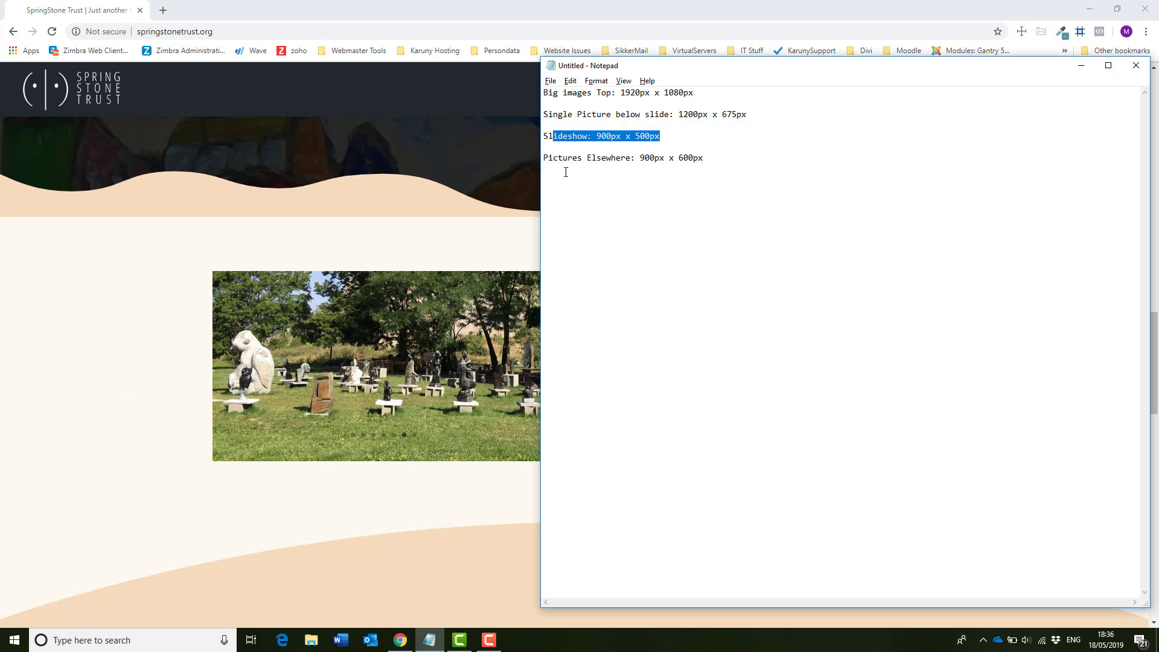
{"action": "left_click_drag", "start_coordinate": [548, 158], "coordinate": [666, 226]}
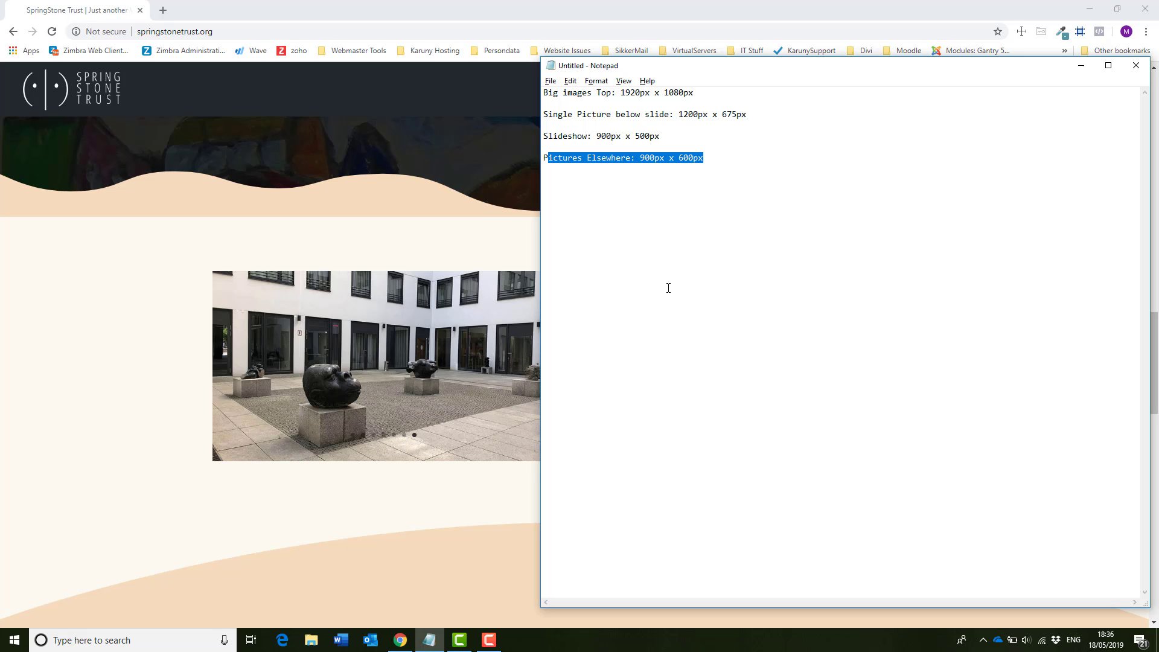
{"action": "key", "text": "alt+Tab"}
{"action": "scroll", "coordinate": [775, 280], "scroll_direction": "up", "scroll_amount": 5}
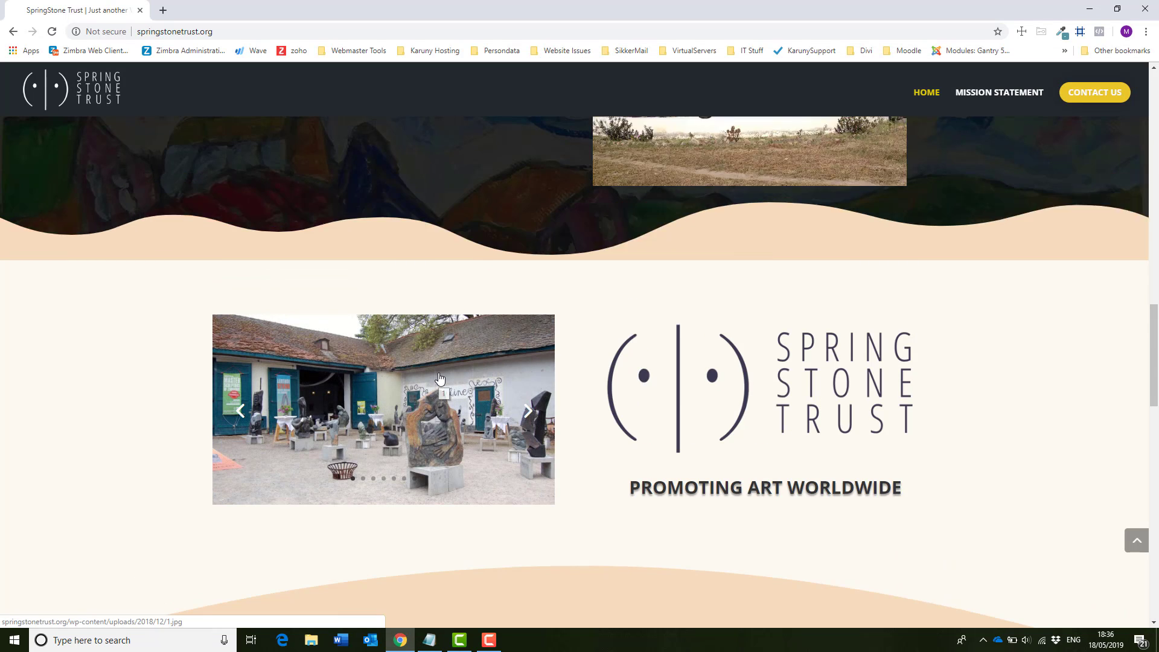
{"action": "scroll", "coordinate": [705, 338], "scroll_direction": "down", "scroll_amount": 10}
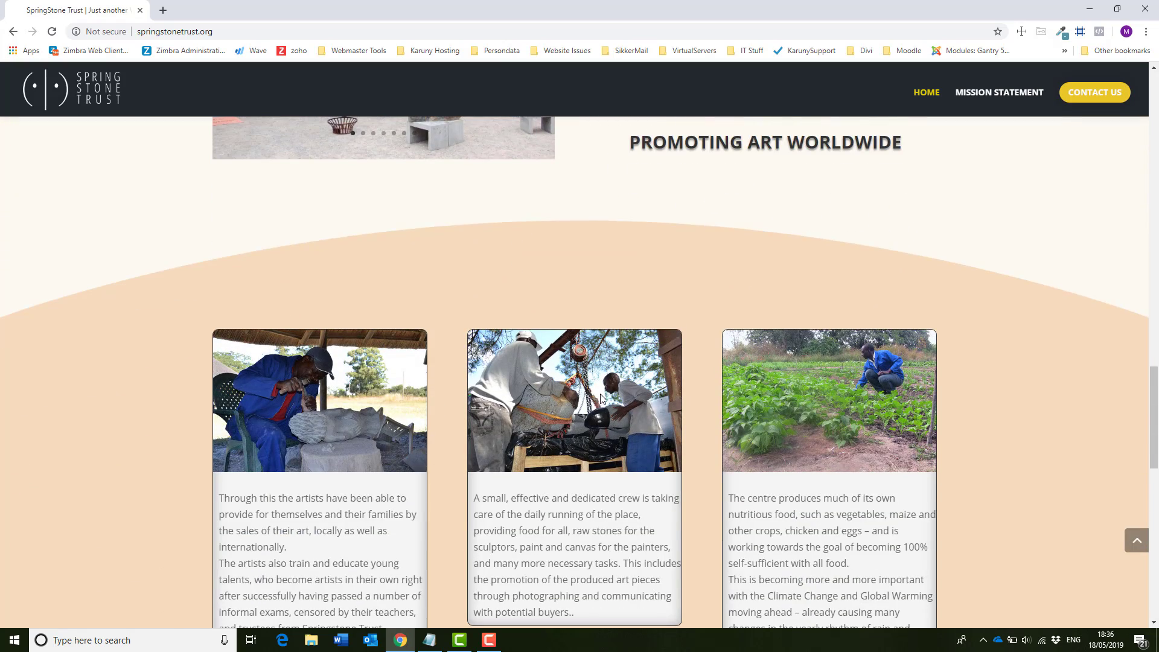
{"action": "scroll", "coordinate": [625, 426], "scroll_direction": "down", "scroll_amount": 8}
{"action": "scroll", "coordinate": [606, 436], "scroll_direction": "down", "scroll_amount": 3}
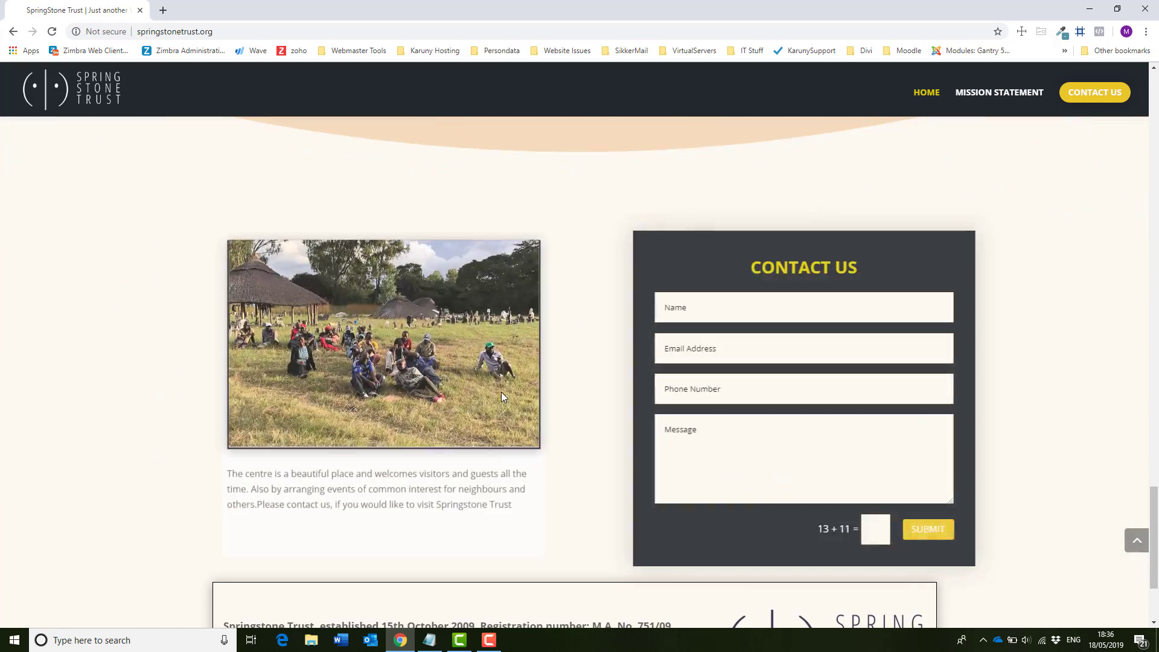
{"action": "scroll", "coordinate": [406, 349], "scroll_direction": "up", "scroll_amount": 3}
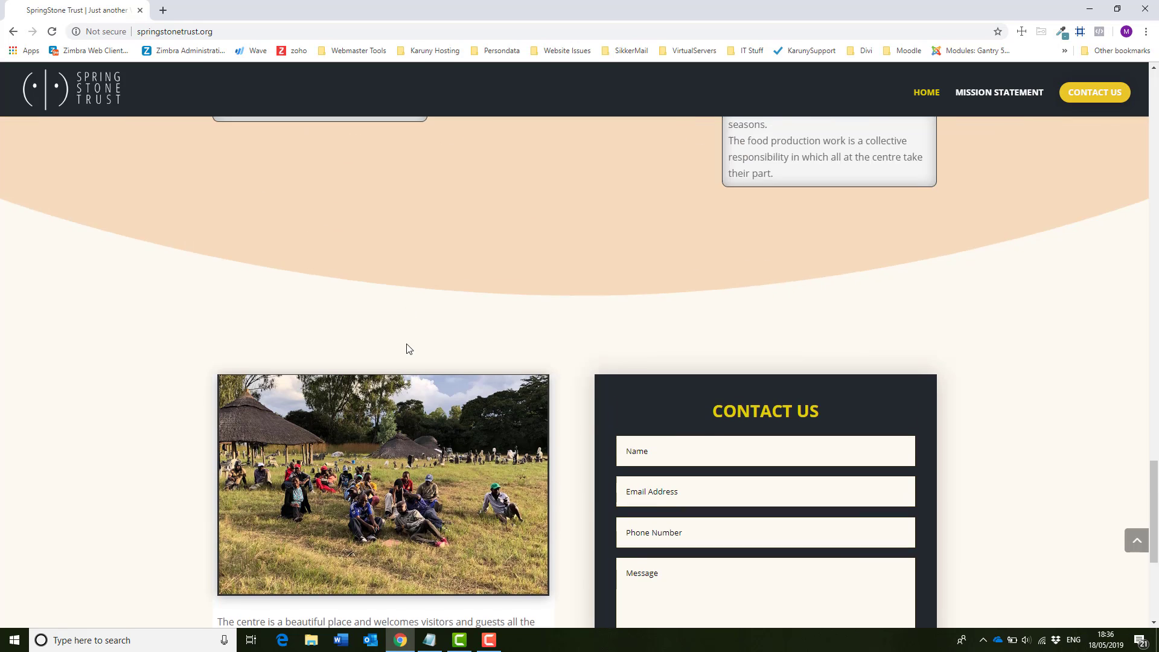
{"action": "key", "text": "alt+Tab"}
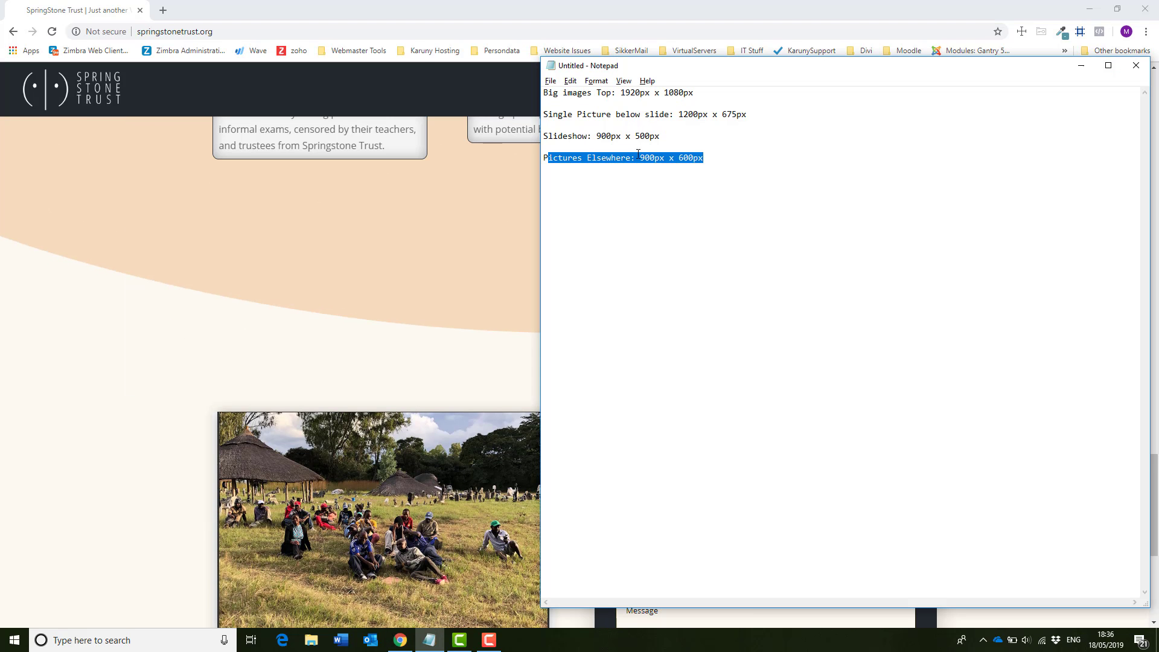
{"action": "left_click", "coordinate": [727, 161]}
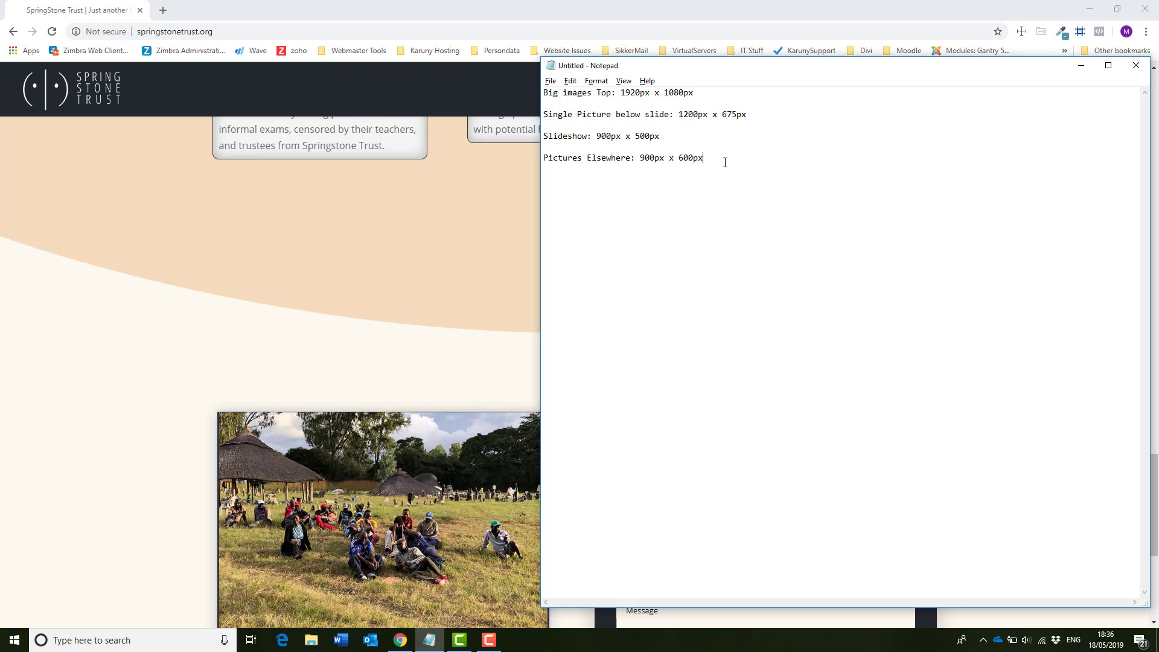